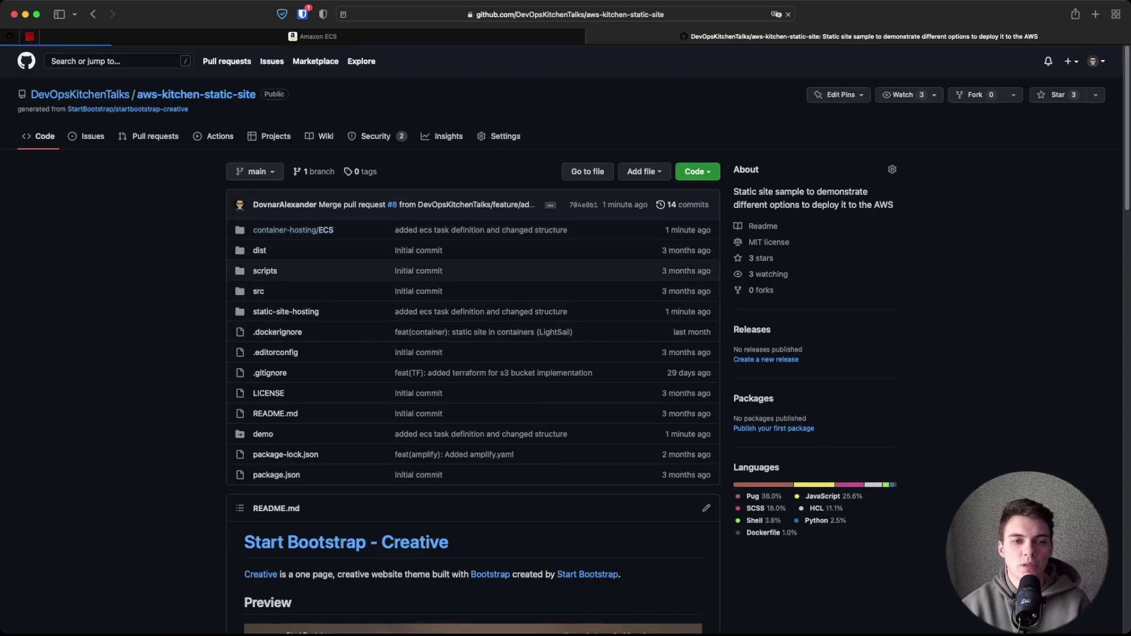
Step: Open task-definition.json in the repository's container-hosting/ECS folder, review its EC2 and FARGATE compatibilities, and copy the whole file
click(291, 250)
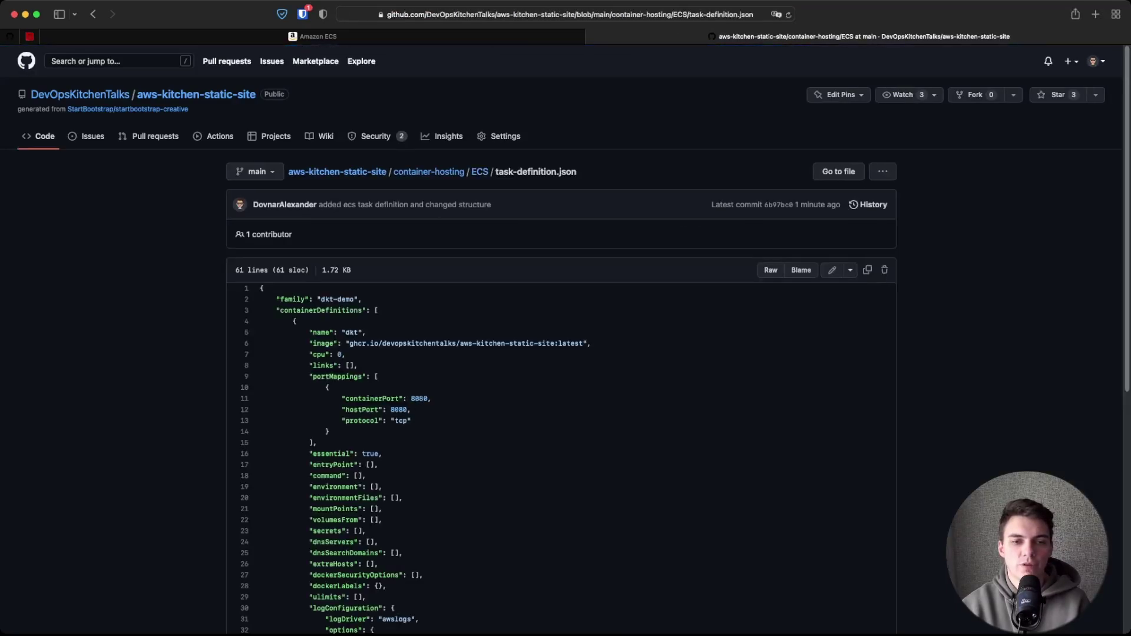
scroll(560, 324, down, 10)
scroll(560, 324, up, 8)
scroll(560, 324, down, 8)
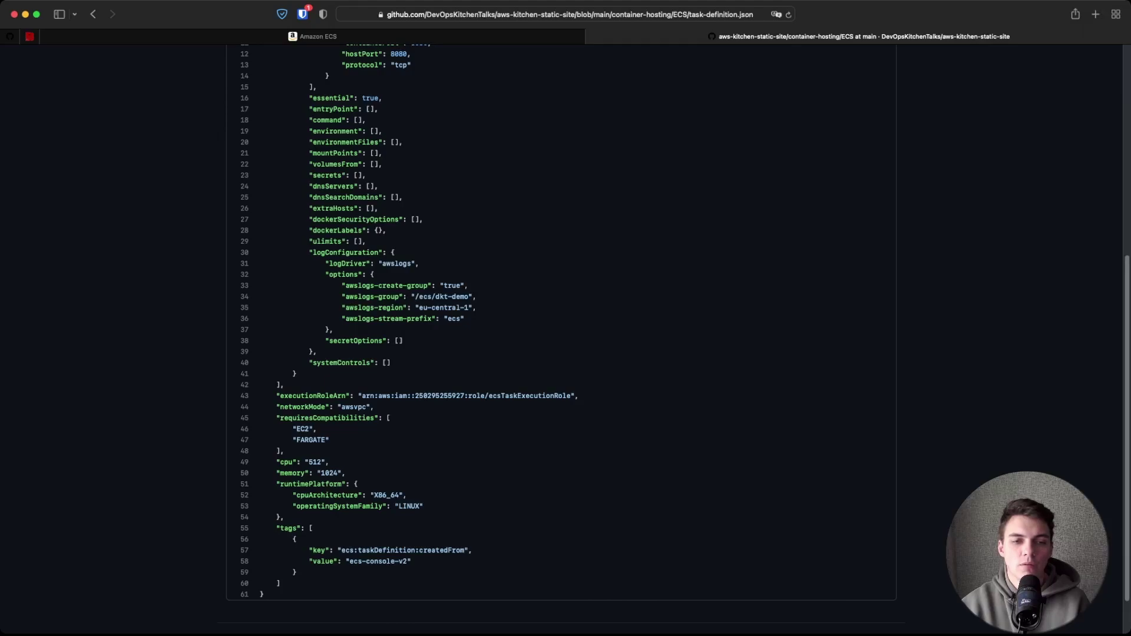
drag(276, 429, 329, 439)
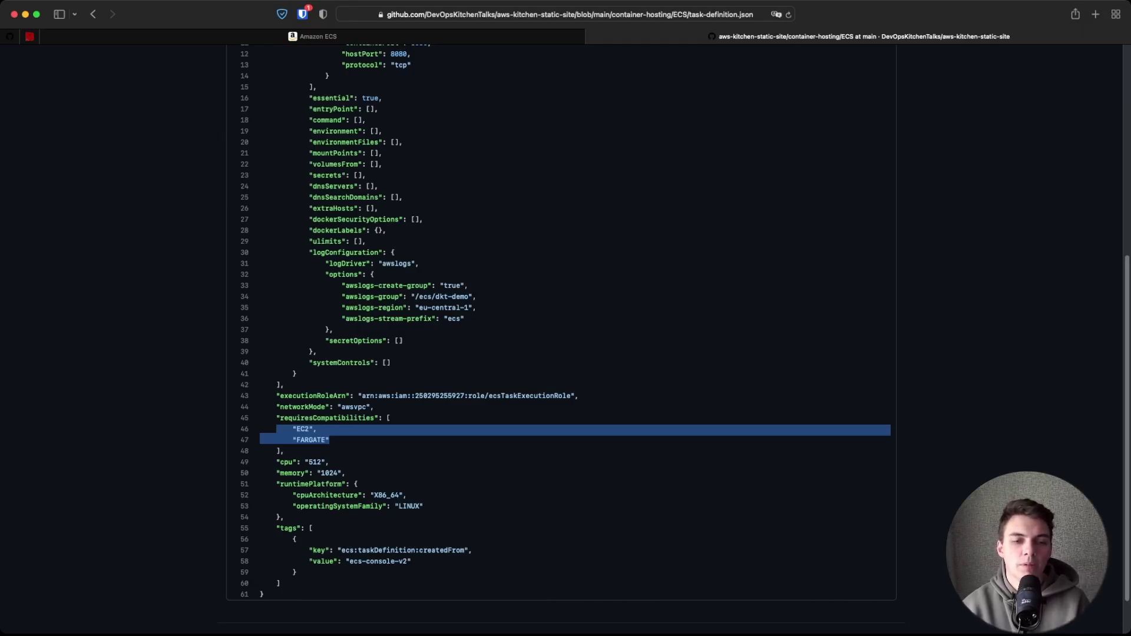
scroll(561, 340, up, 6)
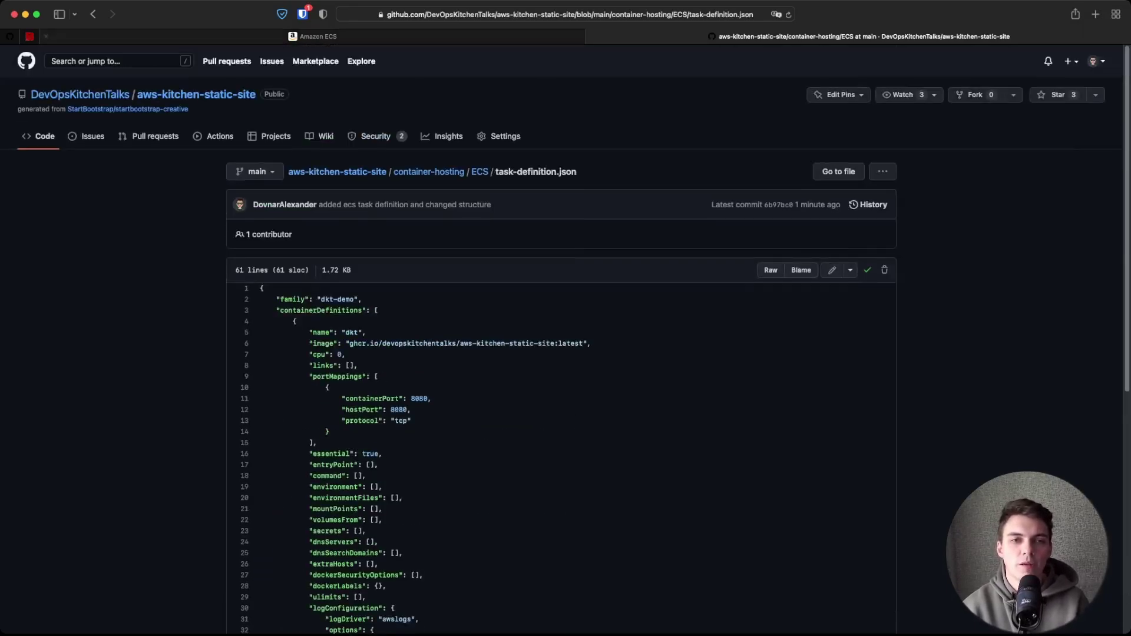
Step: In the Amazon ECS console, create a new task definition with JSON, replacing the template with the copied dkt-demo definition
click(313, 36)
click(948, 193)
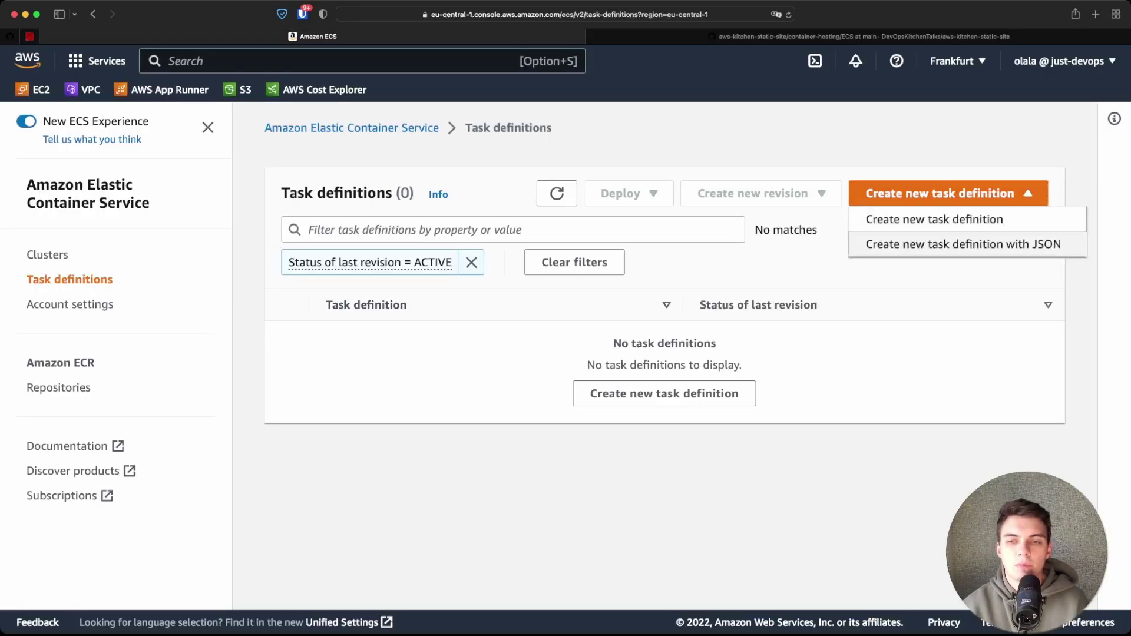
click(963, 244)
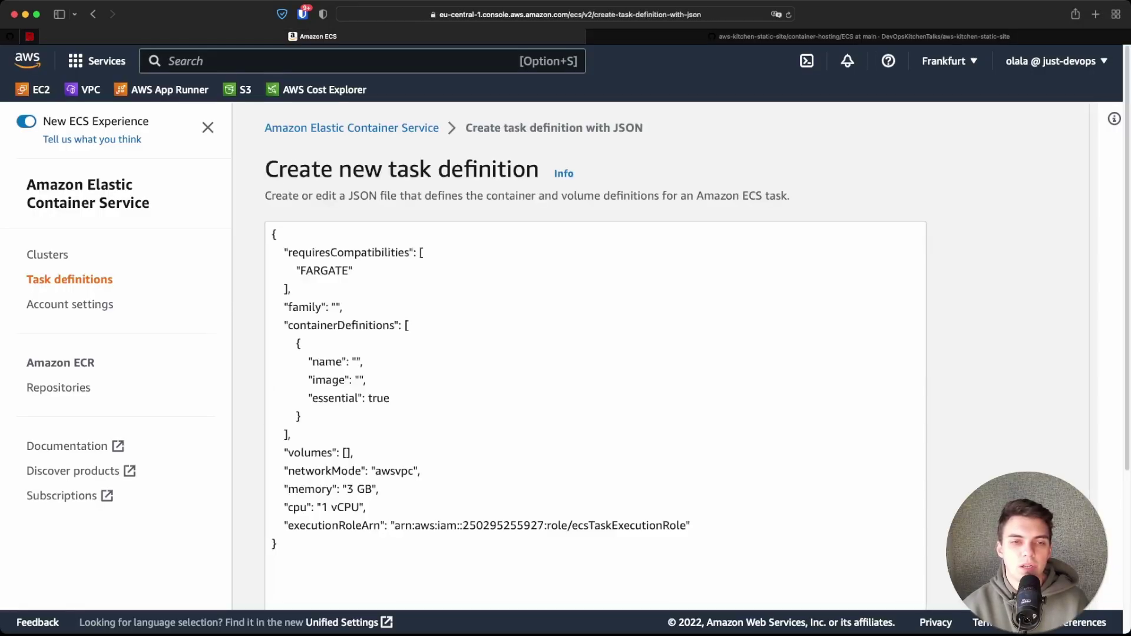
key(super+a)
key(super+v)
scroll(595, 353, up, 15)
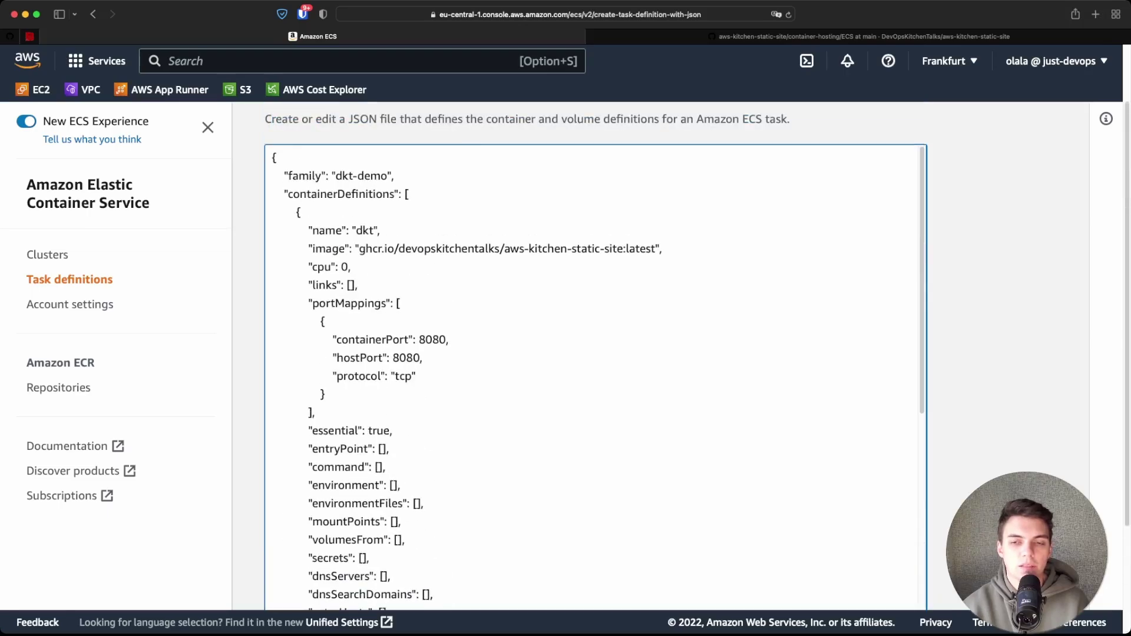
scroll(595, 353, down, 10)
click(888, 579)
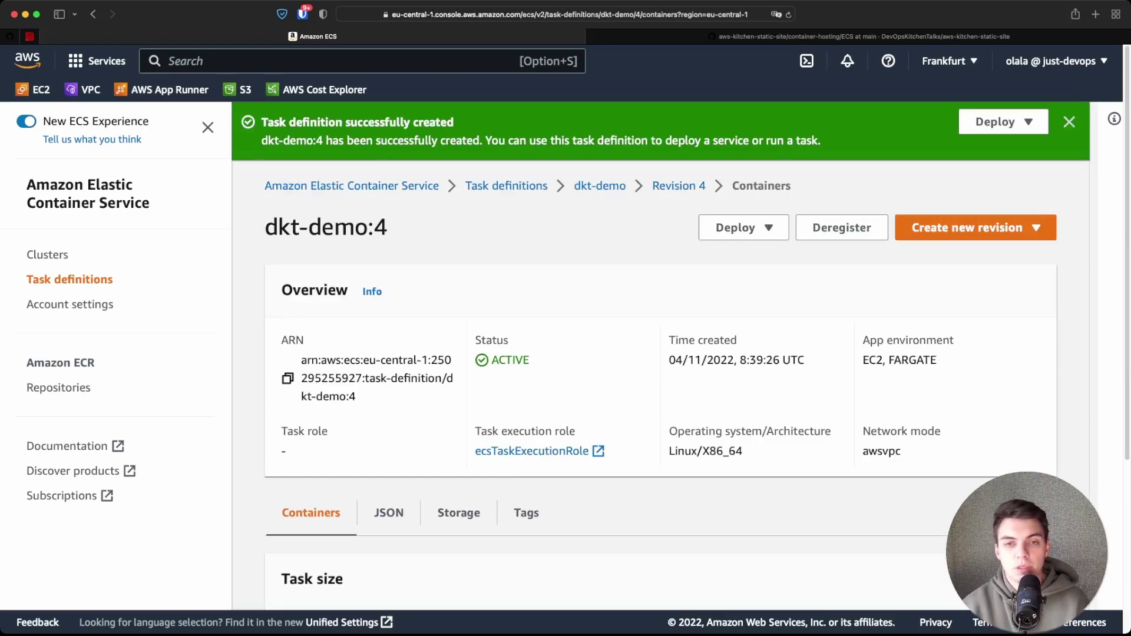
Step: Look at the revision list of the dkt-demo task definition and return to the Elastic Container Service overview
click(599, 186)
drag(325, 395, 378, 396)
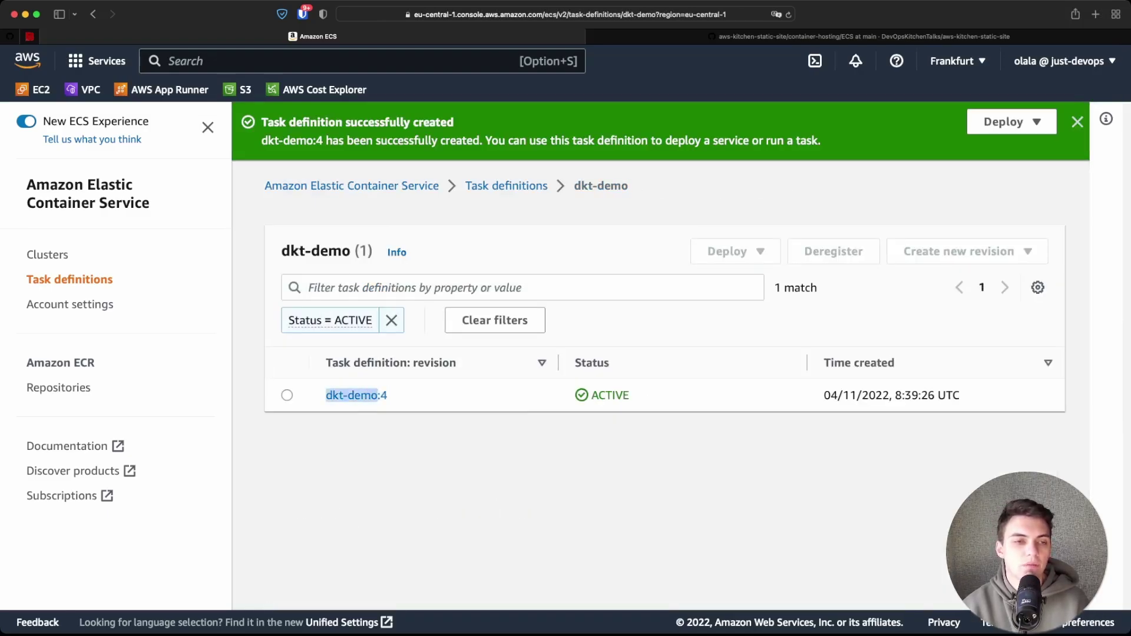
click(505, 185)
click(351, 186)
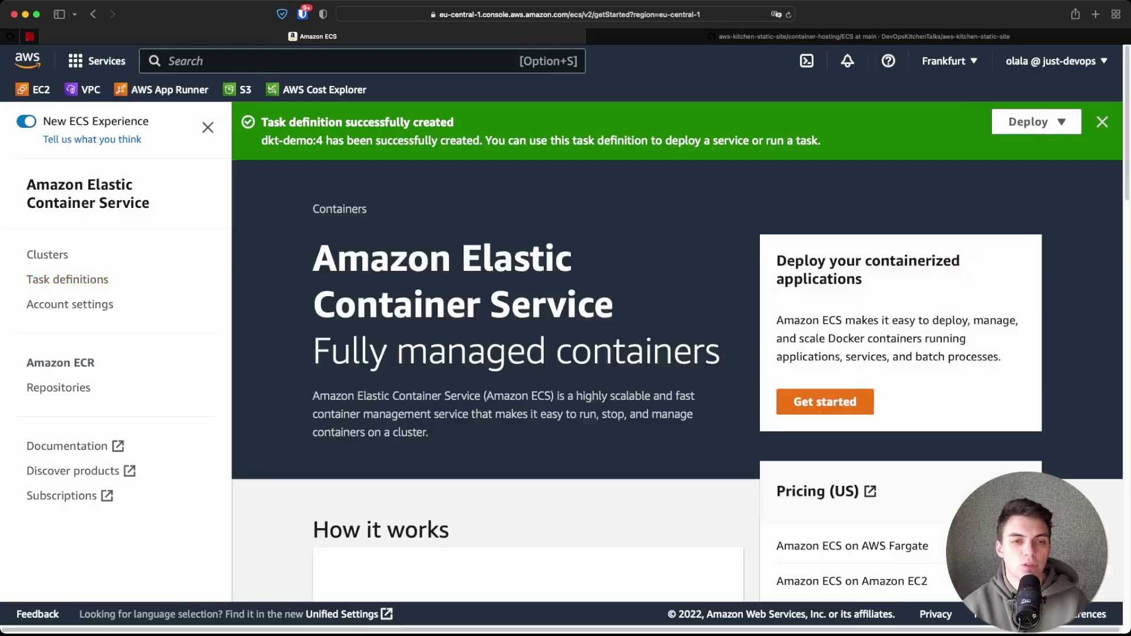
Step: Start creating a new ECS cluster and name it dkt-demo
click(47, 254)
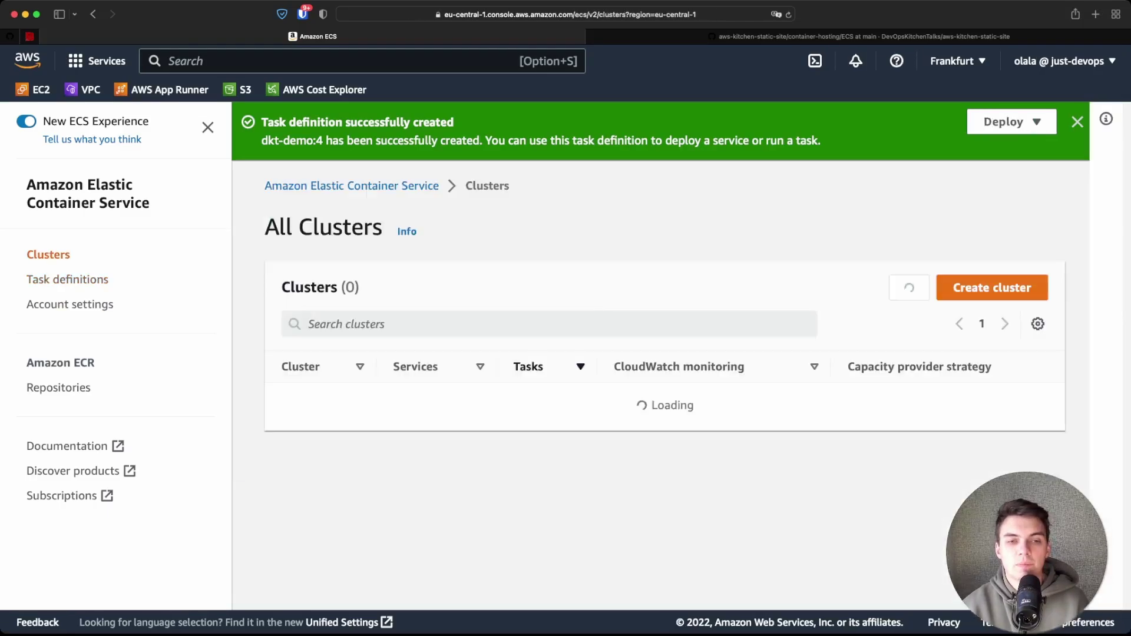
click(991, 287)
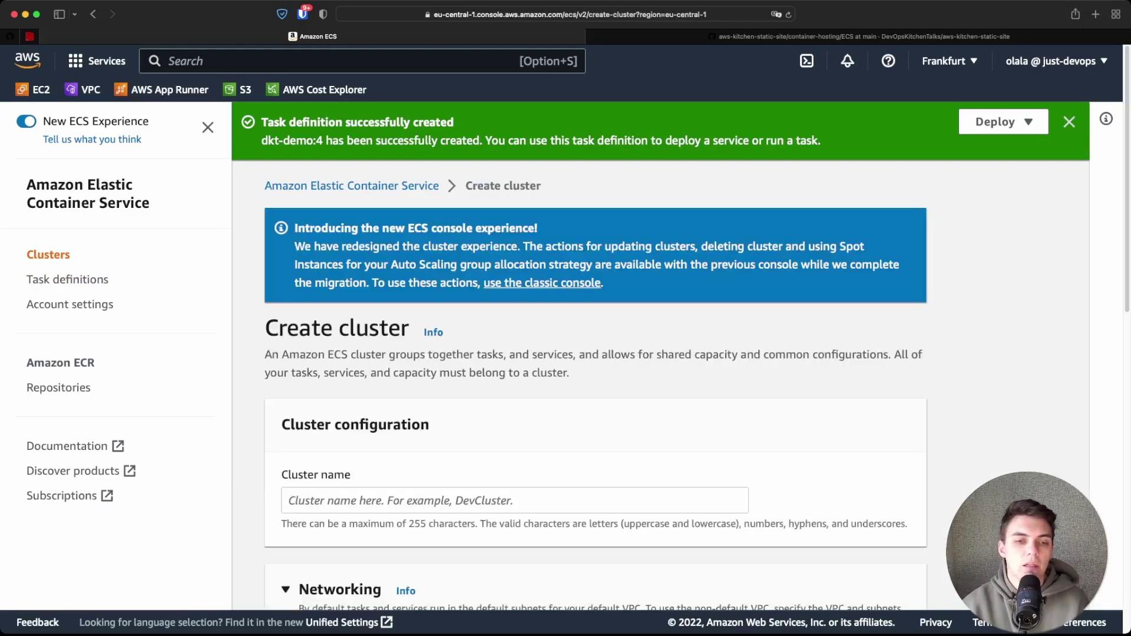
scroll(595, 354, down, 5)
click(514, 182)
text(dkt-)
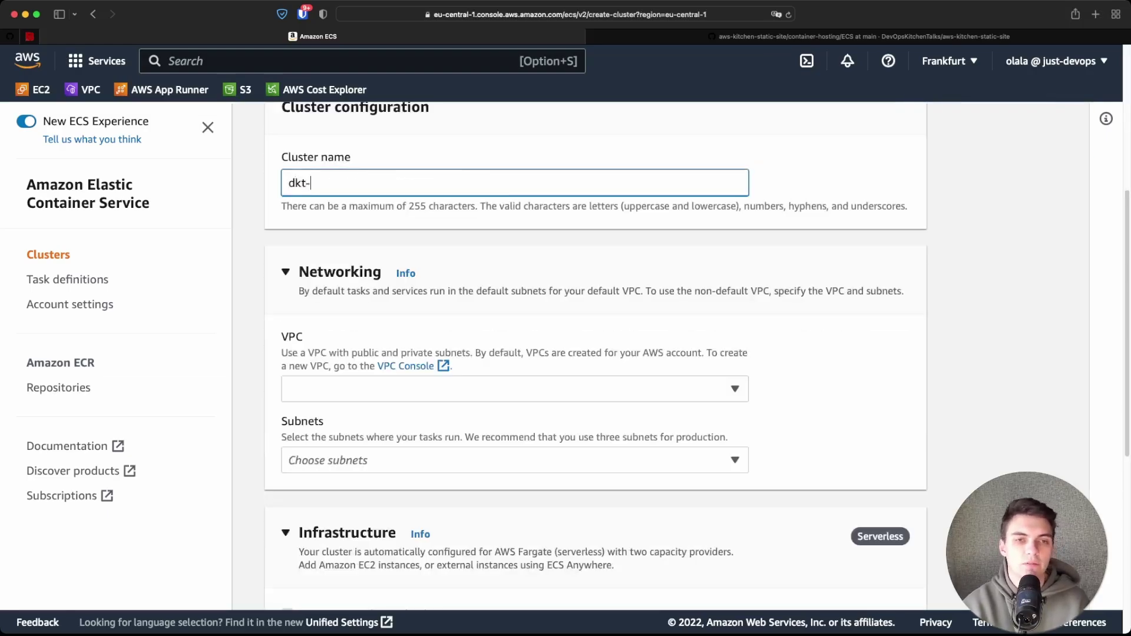
text(demo)
Step: Open the VPC console from the cluster's networking settings, start creating a VPC with more resources and examine its resource preview
click(514, 389)
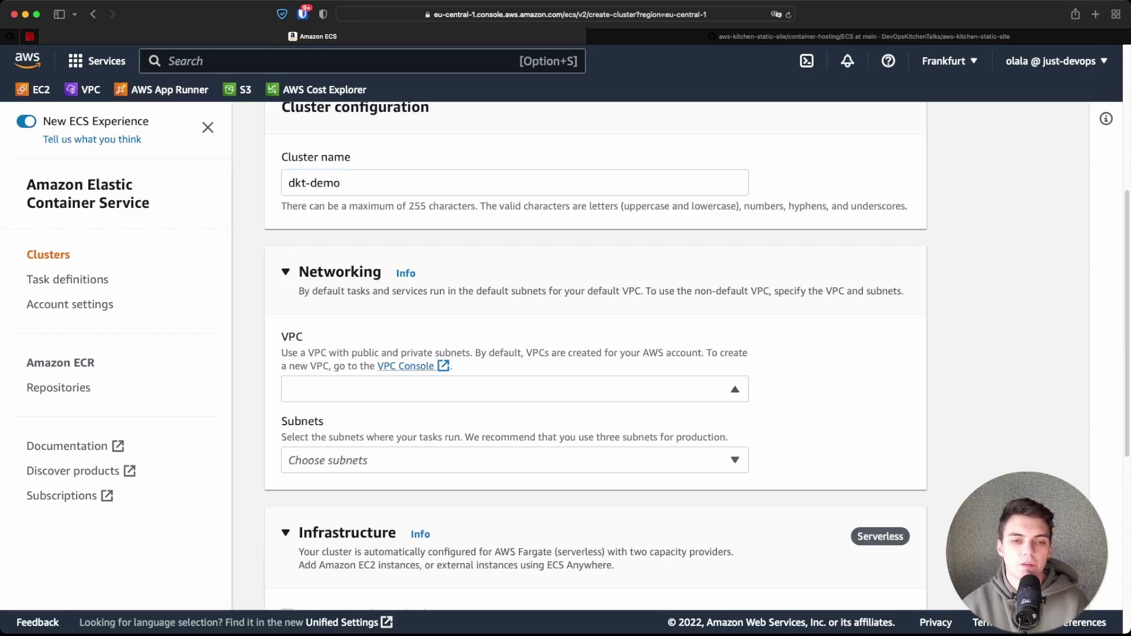
click(405, 366)
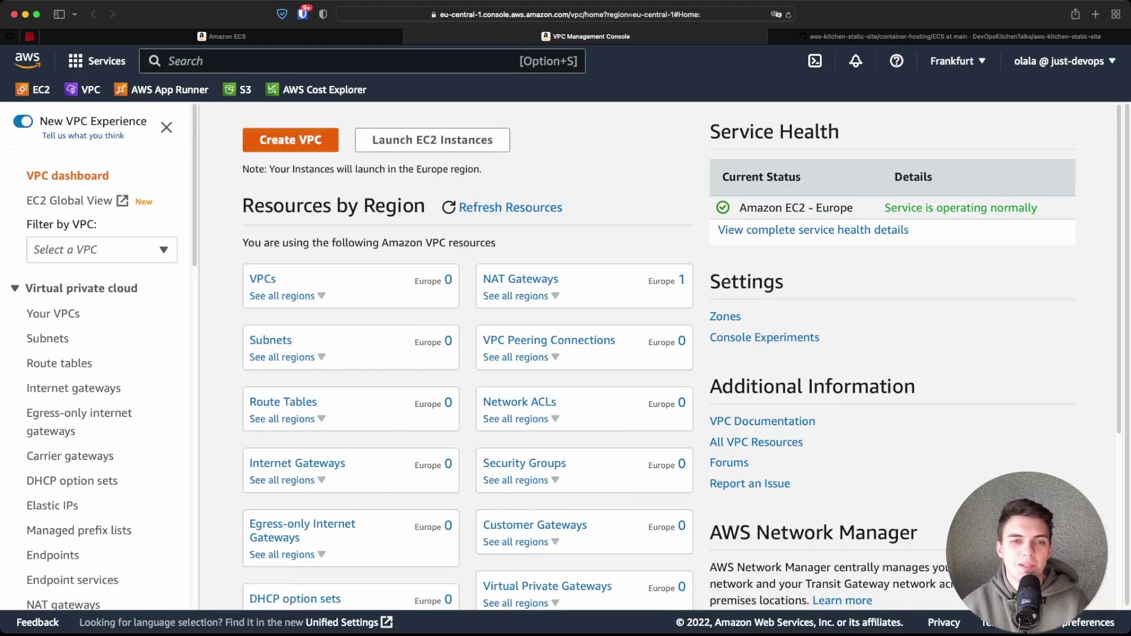
click(290, 140)
scroll(560, 354, down, 2)
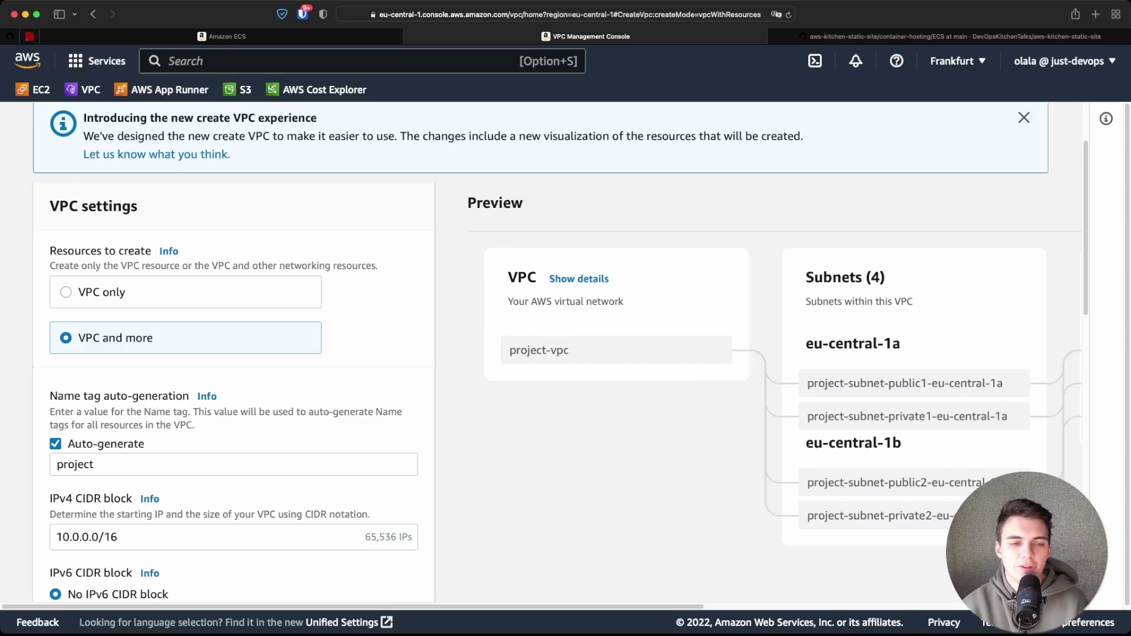
scroll(540, 353, right, 3)
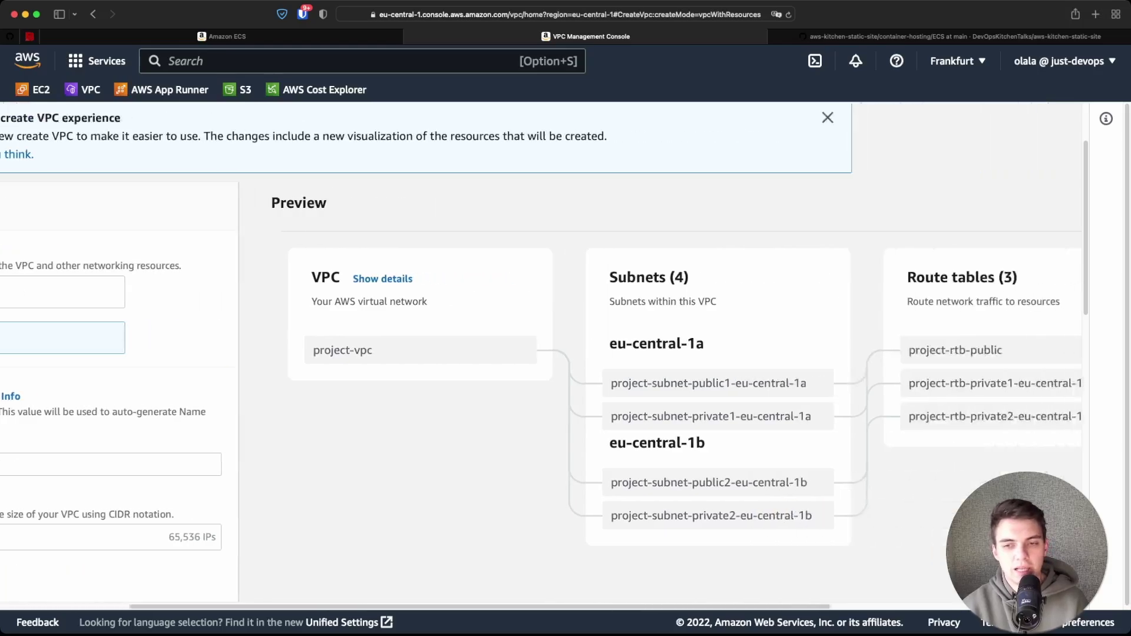
scroll(541, 354, left, 3)
Step: Set the new VPC's NAT gateways to In 1 AZ and its VPC endpoints to None
scroll(541, 353, down, 5)
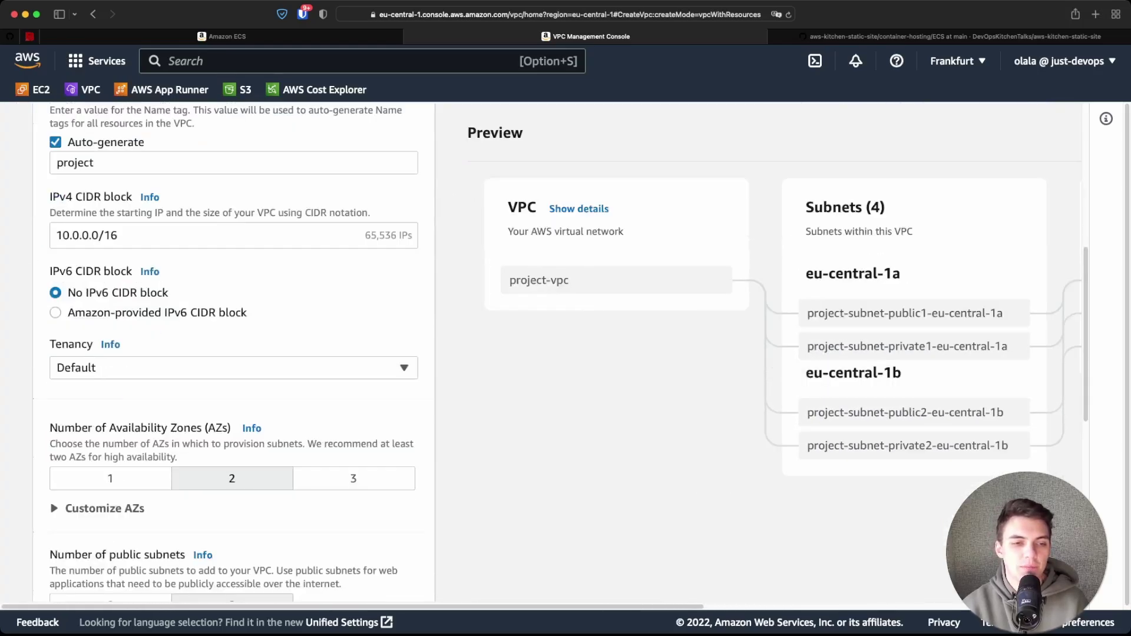
scroll(234, 354, down, 3)
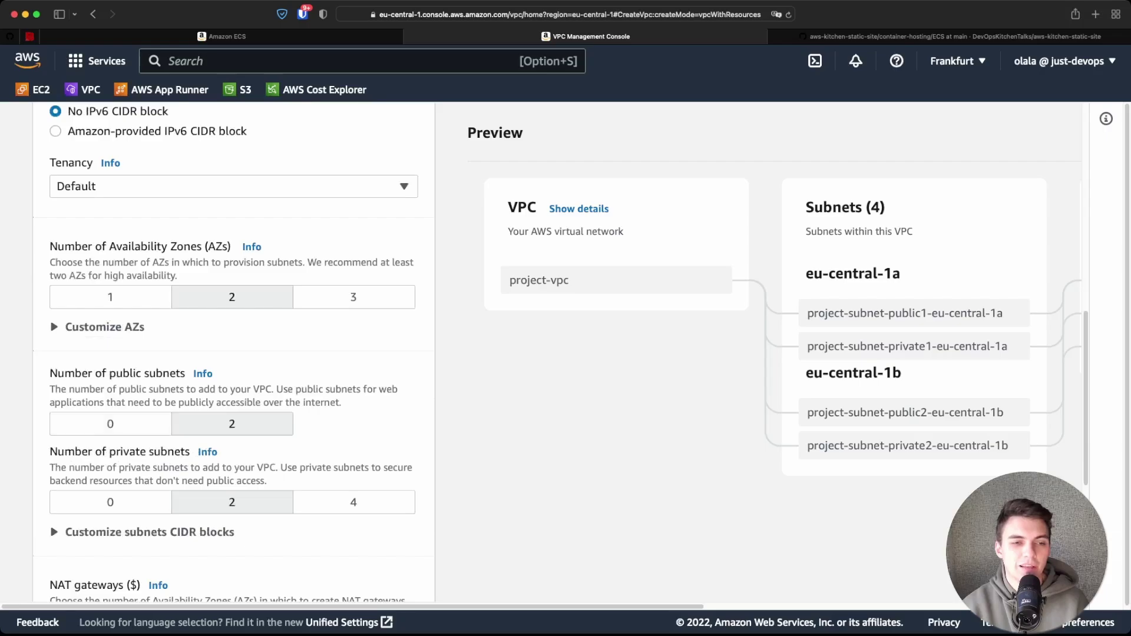
scroll(234, 353, down, 3)
click(231, 448)
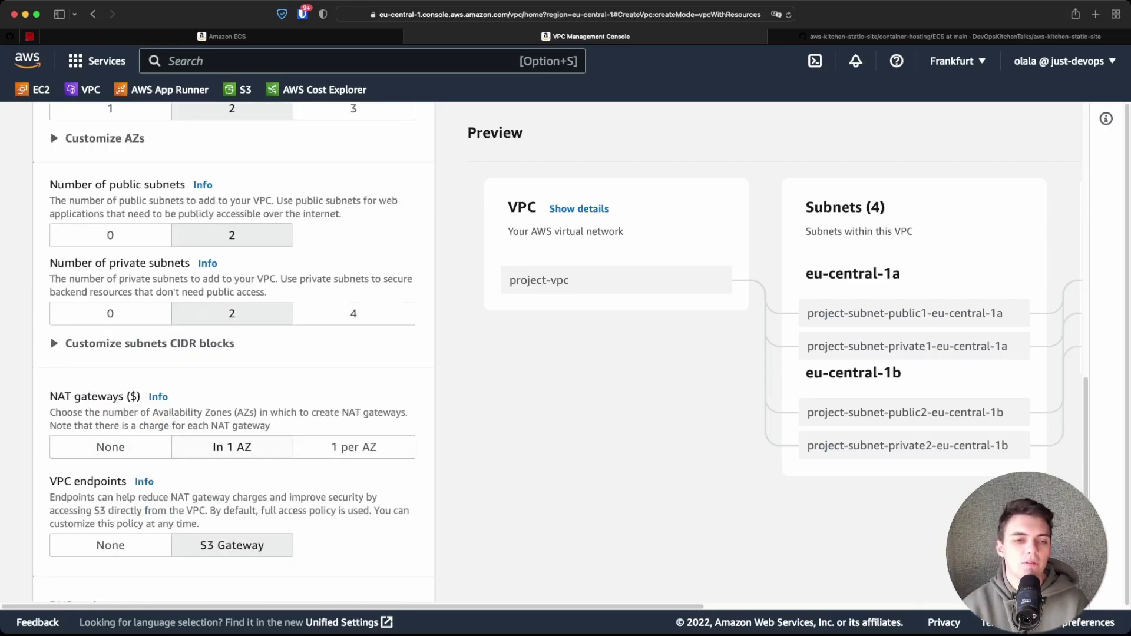
click(110, 545)
Step: Set the auto-generated name tag to dkt-demo and create the VPC with its resources
scroll(234, 353, up, 8)
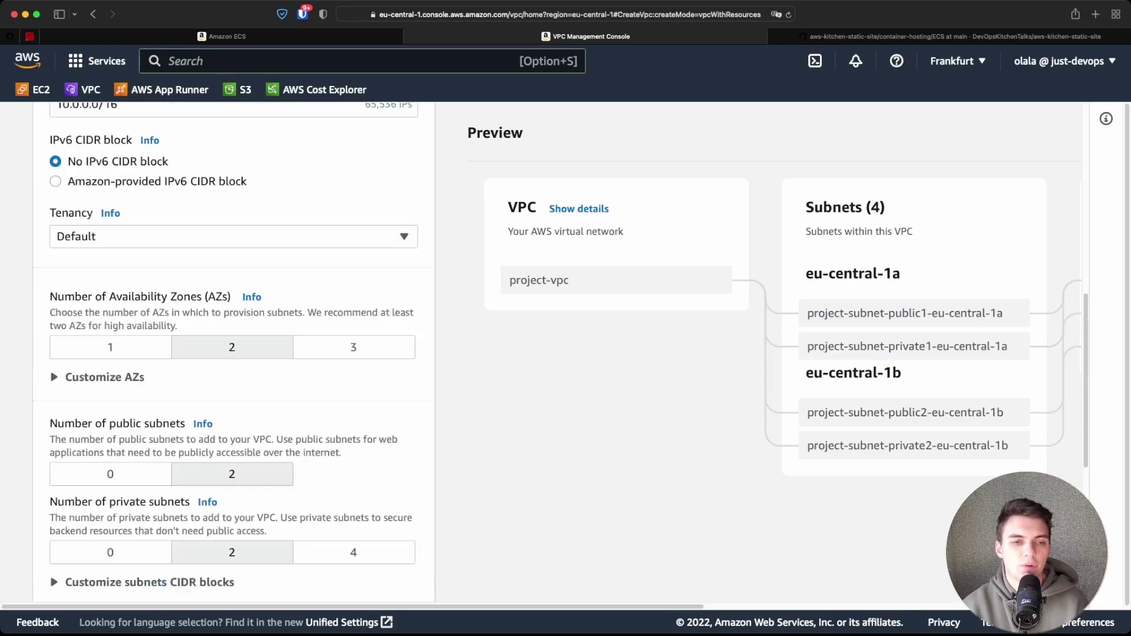
scroll(234, 354, down, 4)
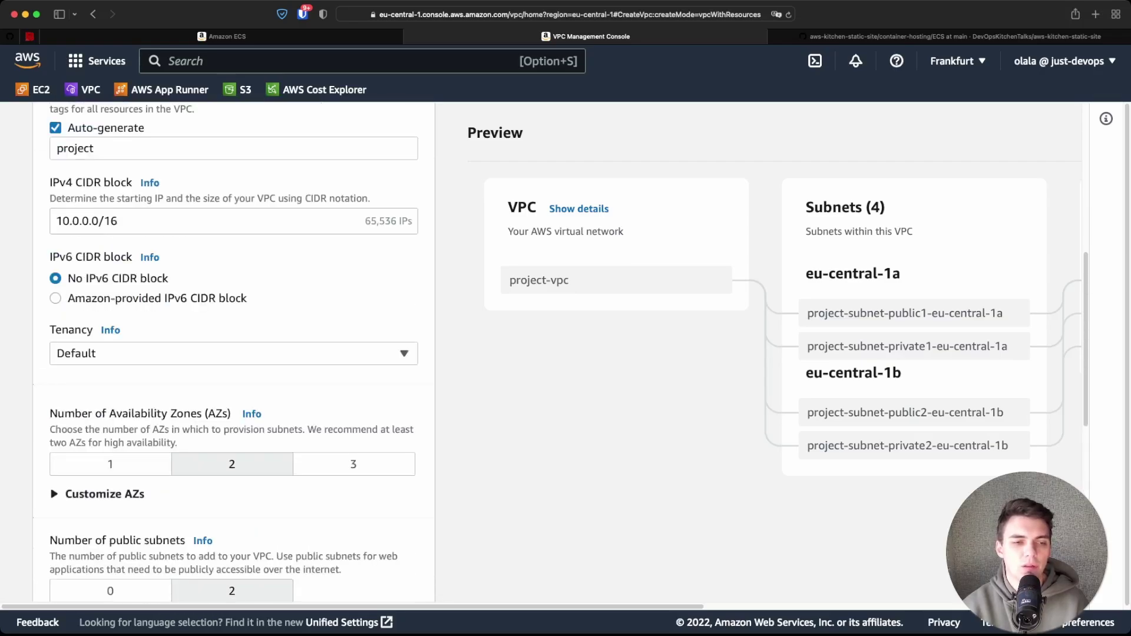
scroll(234, 353, up, 3)
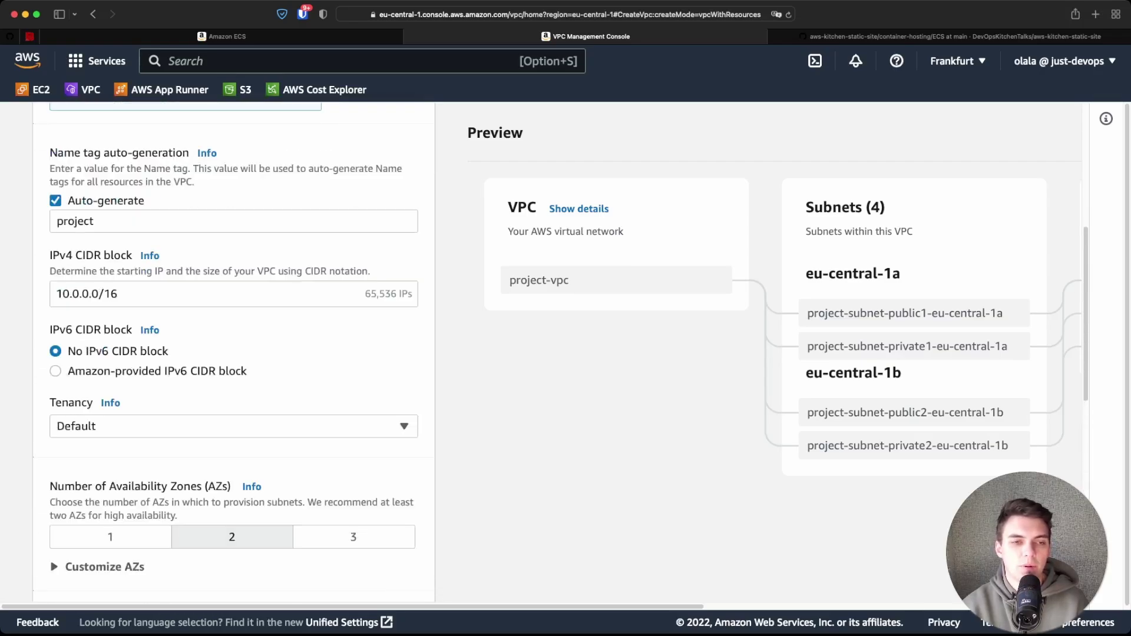
double_click(75, 221)
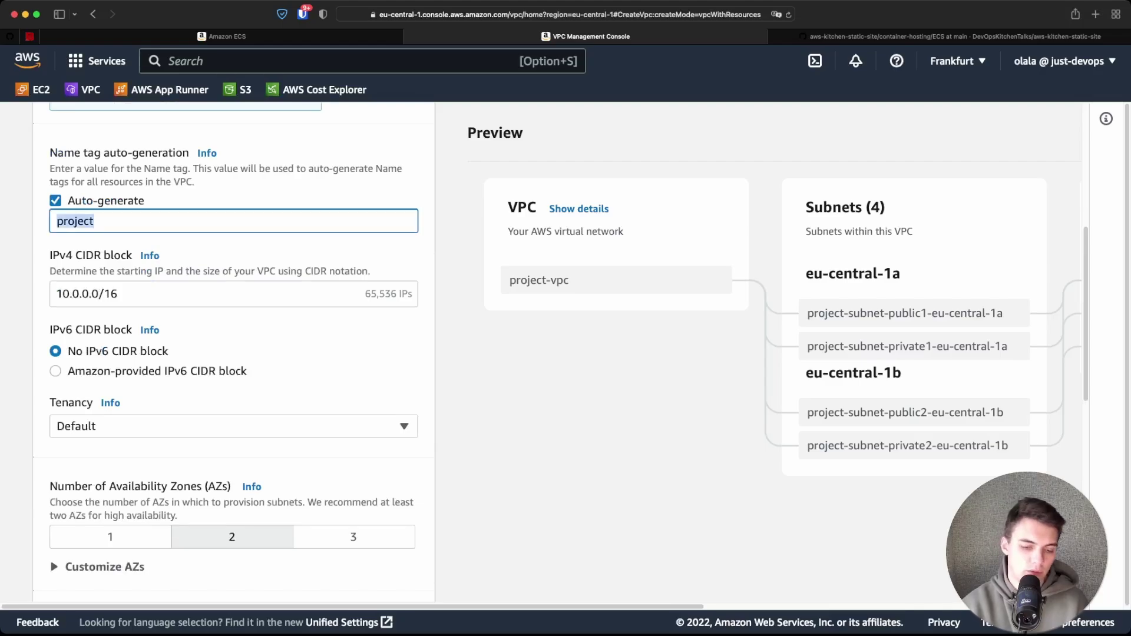
text(dkt-demo)
scroll(234, 353, down, 10)
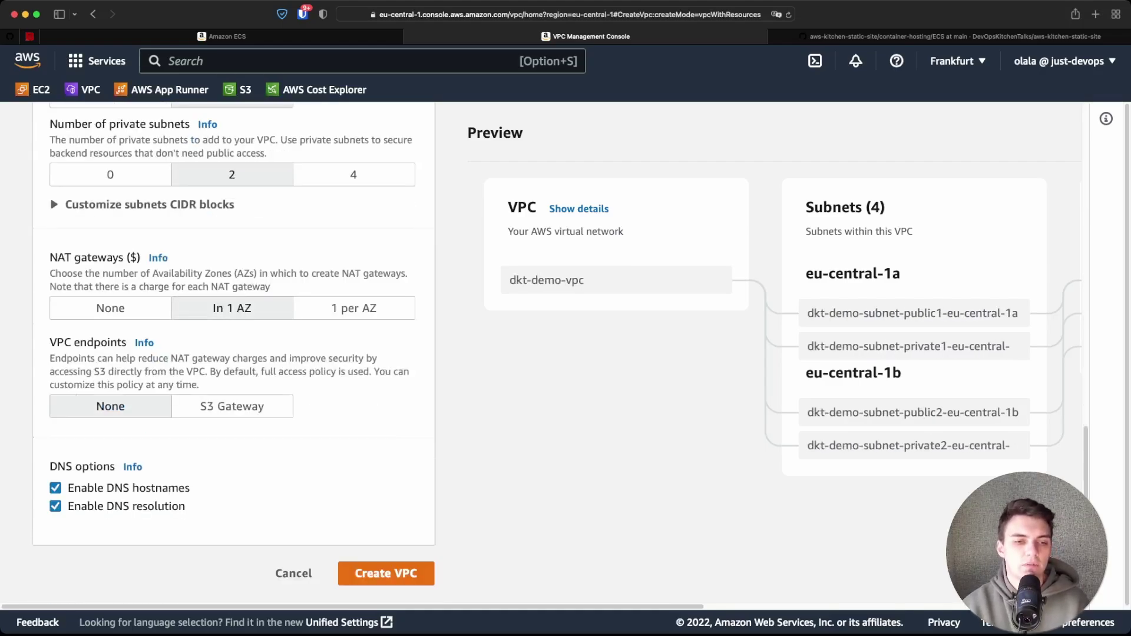
click(386, 574)
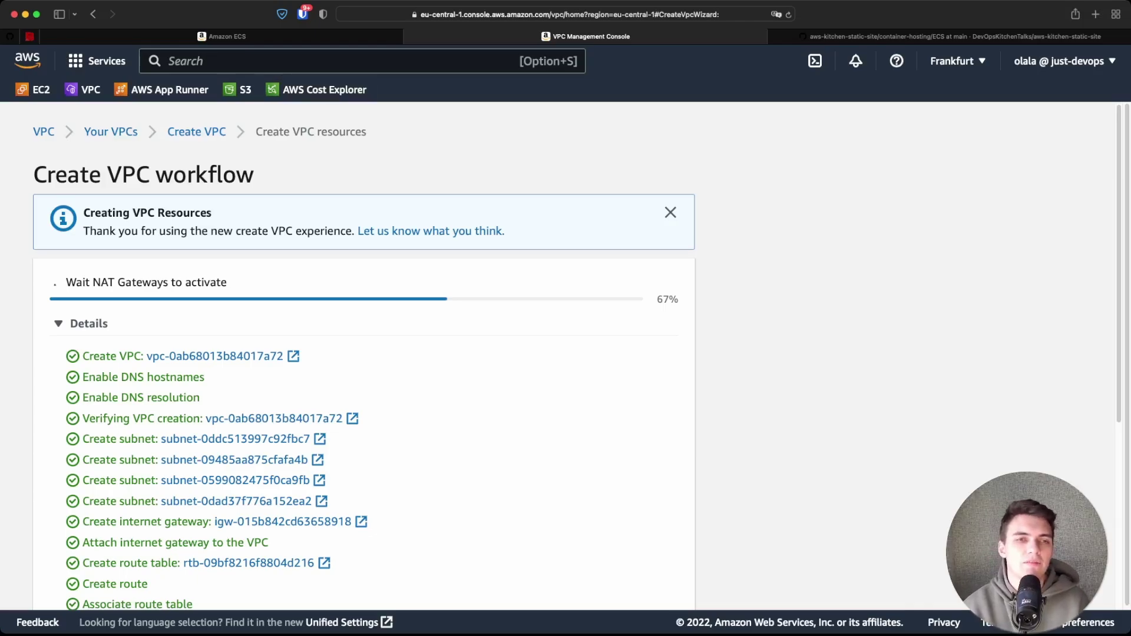
click(222, 36)
key(ctrl+Tab)
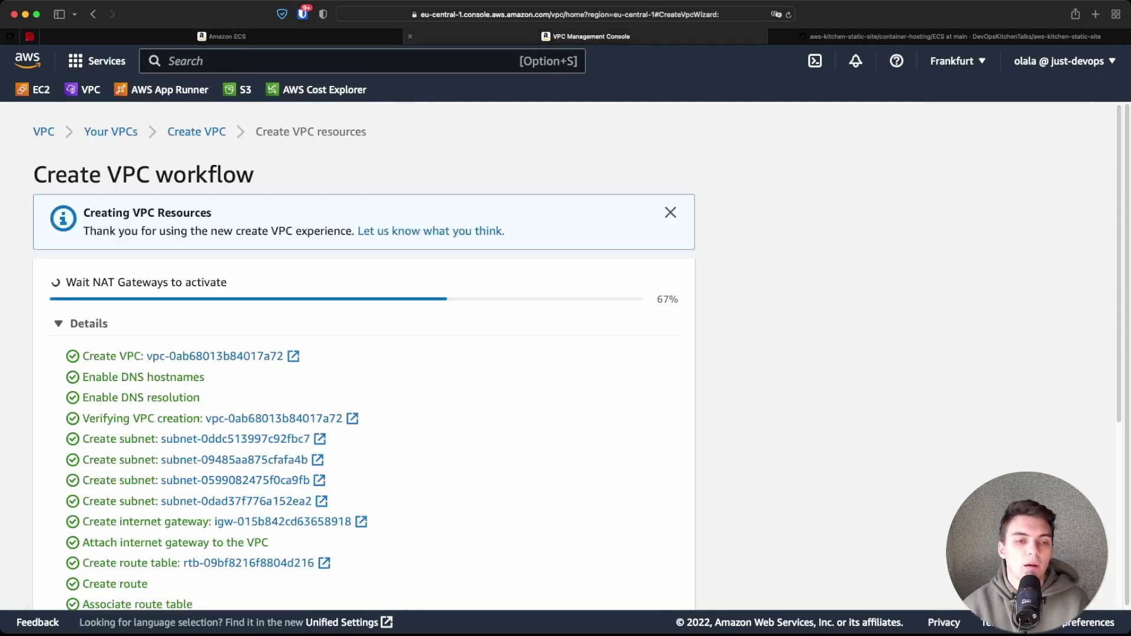
key(ctrl+shift+Tab)
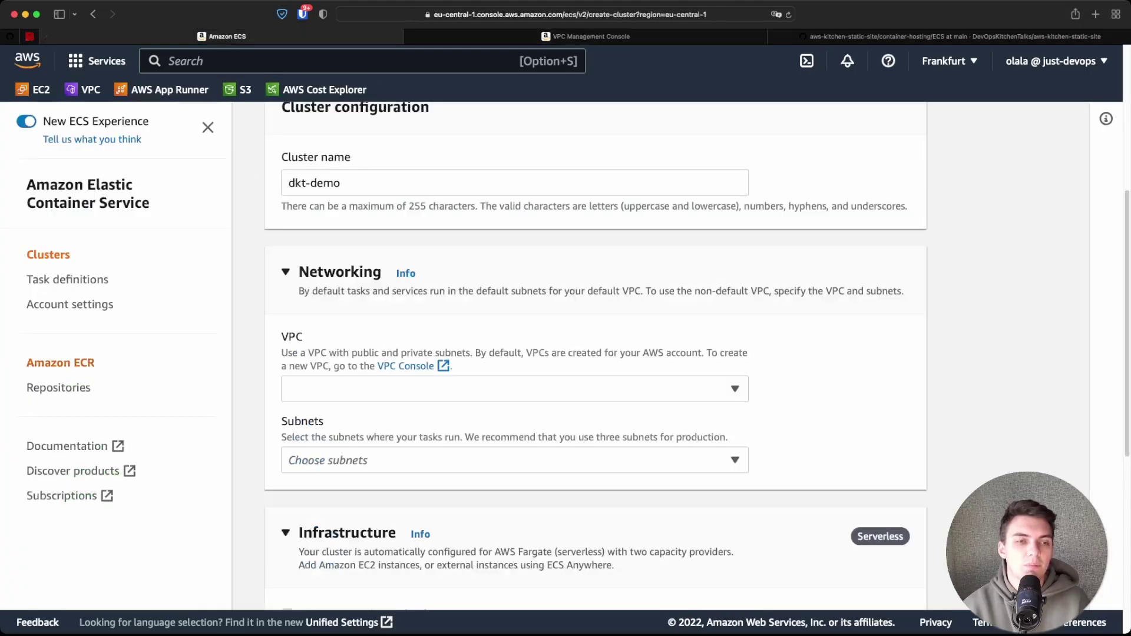
key(ctrl+Tab)
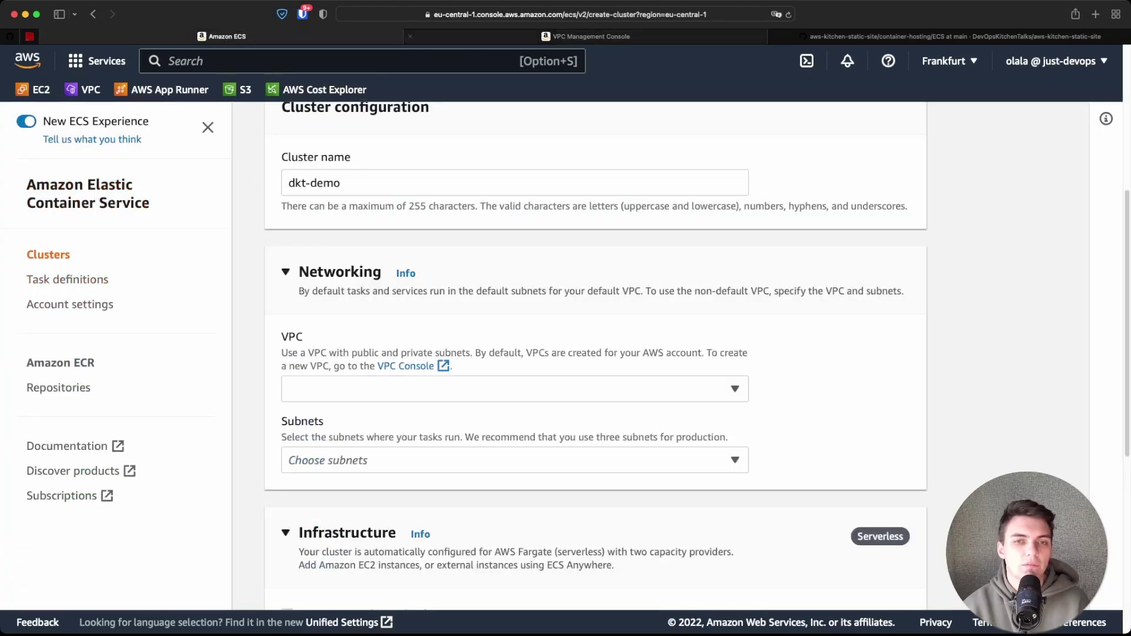
scroll(354, 353, down, 5)
Step: Back in the ECS cluster form, choose dkt-demo-vpc and its two private subnets in eu-central-1a and eu-central-1b
key(ctrl+shift+Tab)
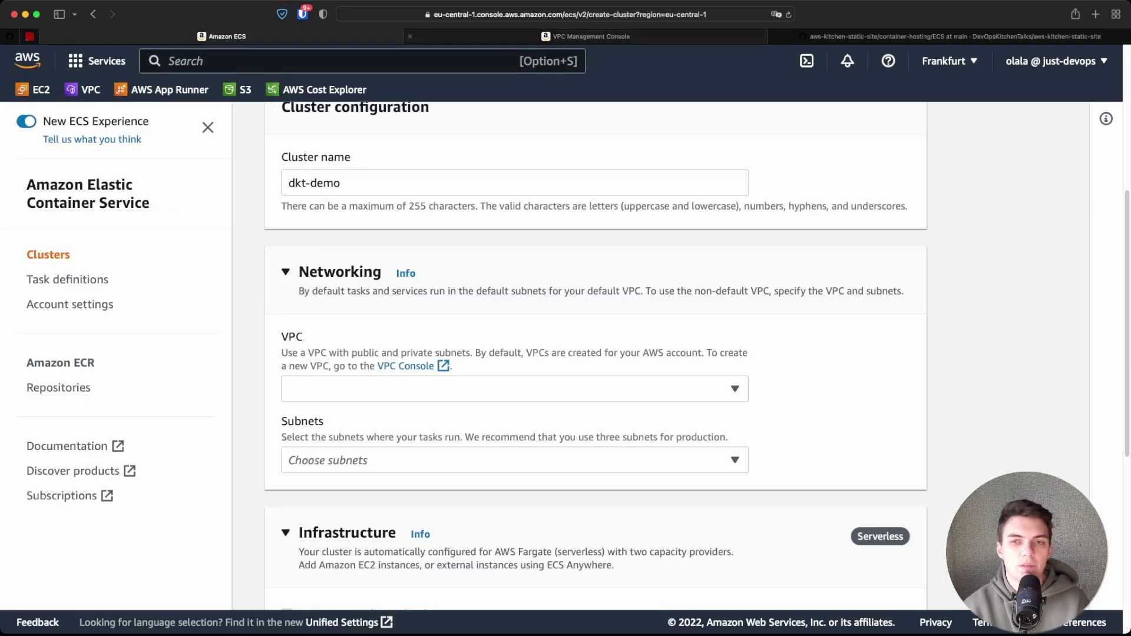
click(735, 389)
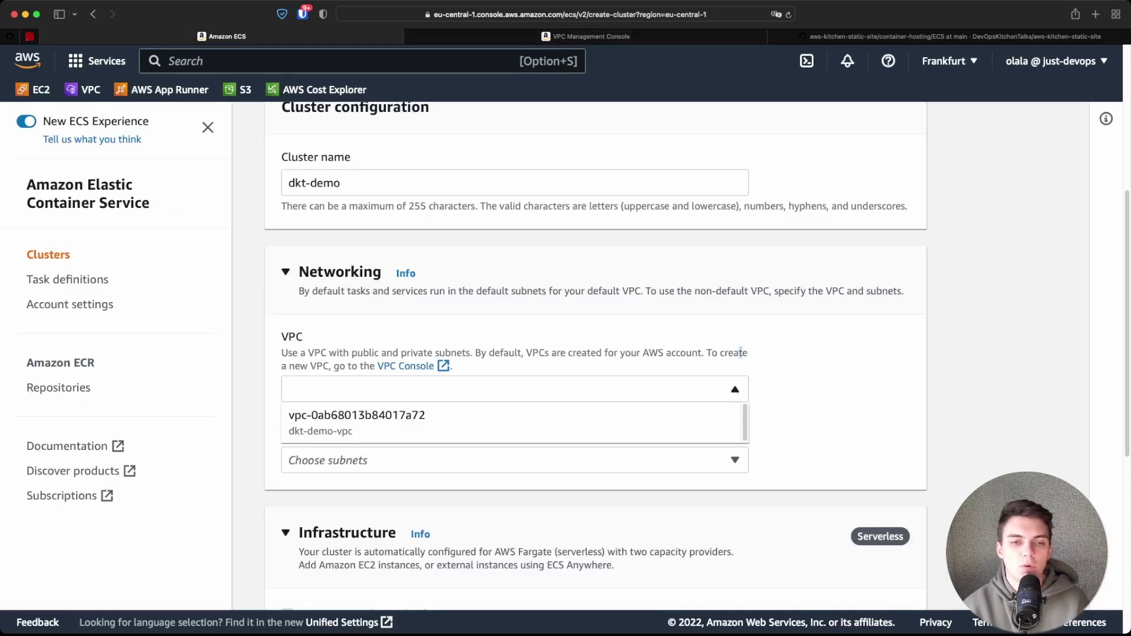
click(730, 416)
scroll(589, 353, down, 2)
click(734, 396)
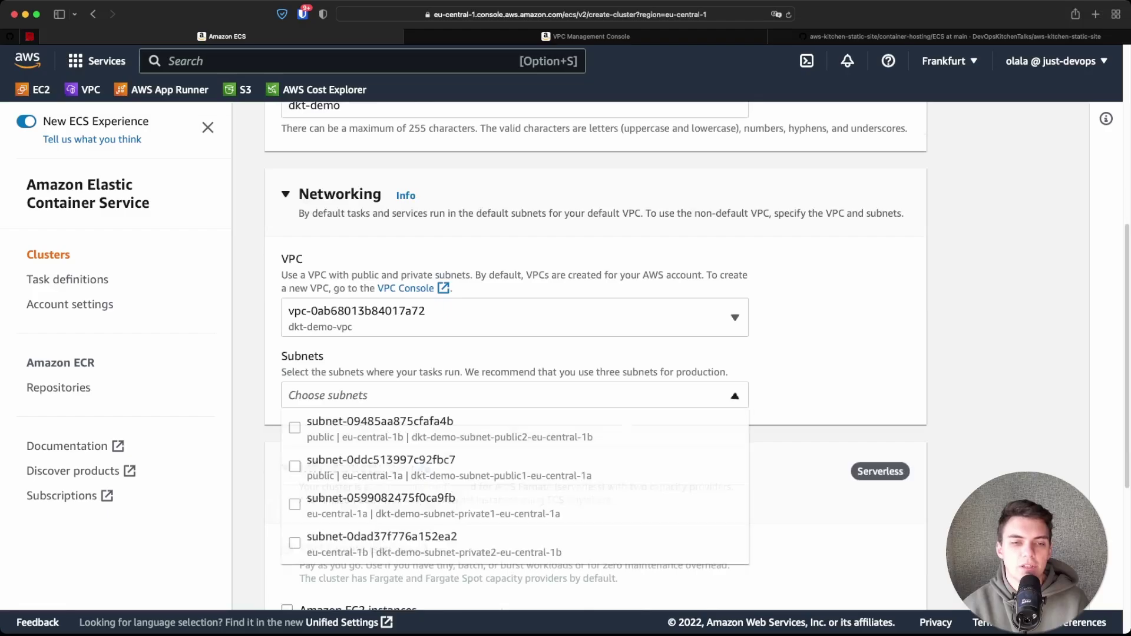
click(370, 505)
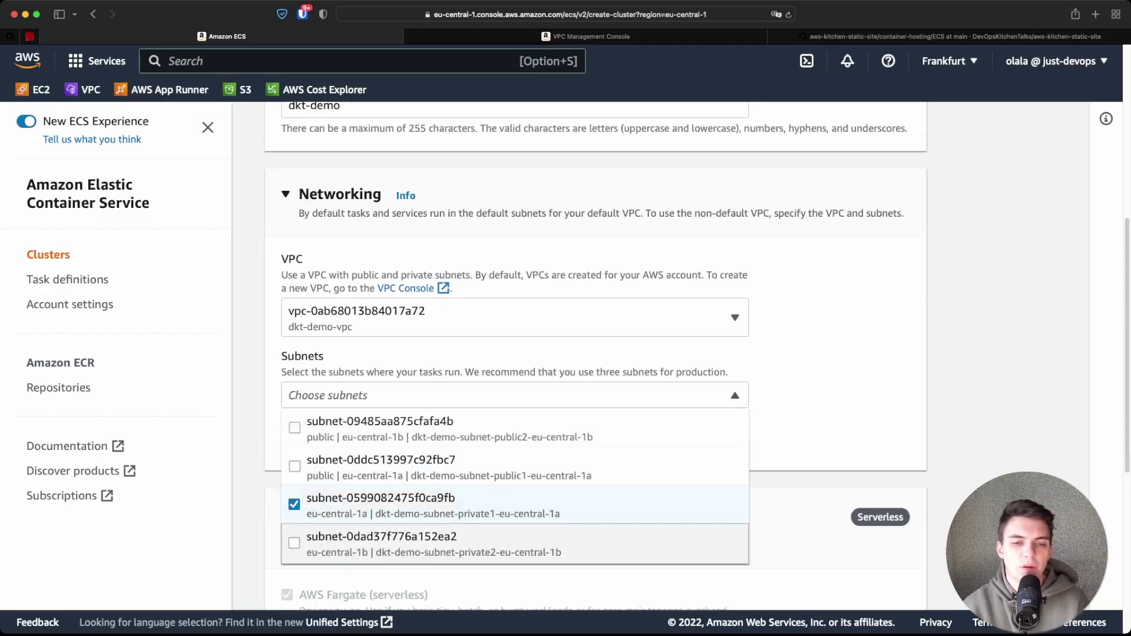
click(369, 543)
key(Escape)
scroll(595, 354, down, 1)
scroll(589, 353, down, 4)
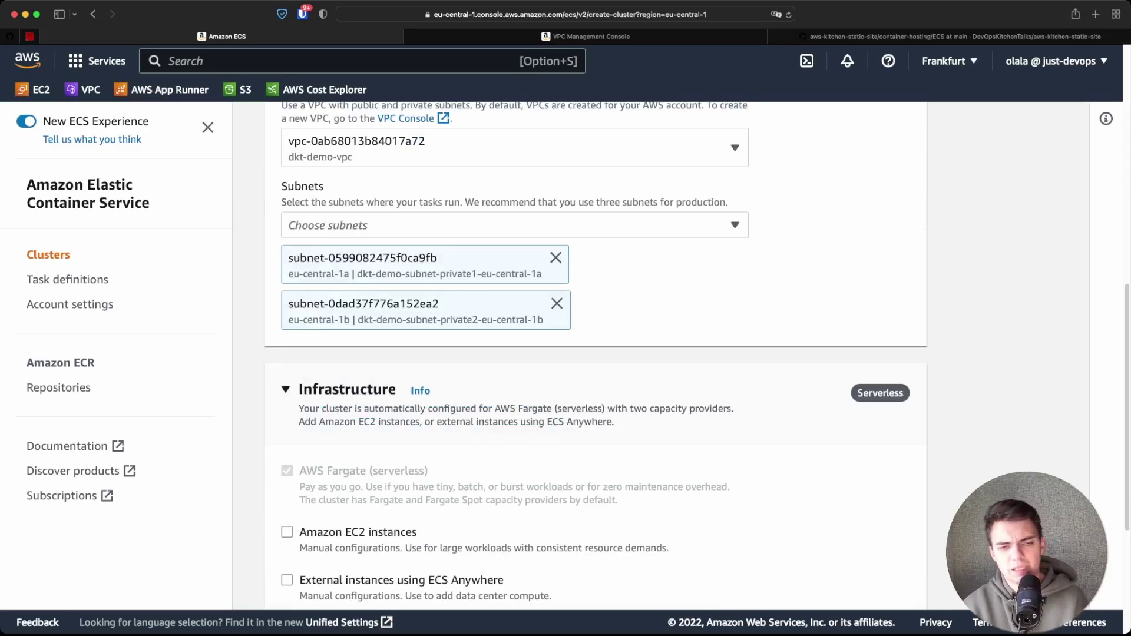
scroll(589, 353, down, 1)
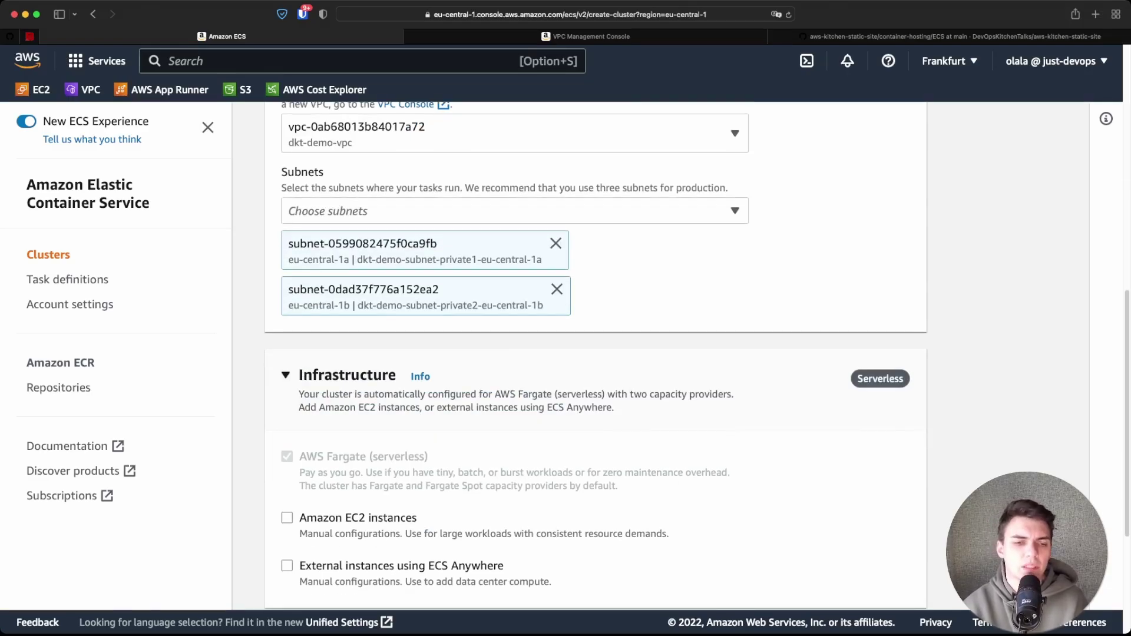
Step: Review the new cluster's networking and infrastructure options, keep AWS Fargate as the only infrastructure, and create the cluster
scroll(589, 353, down, 2)
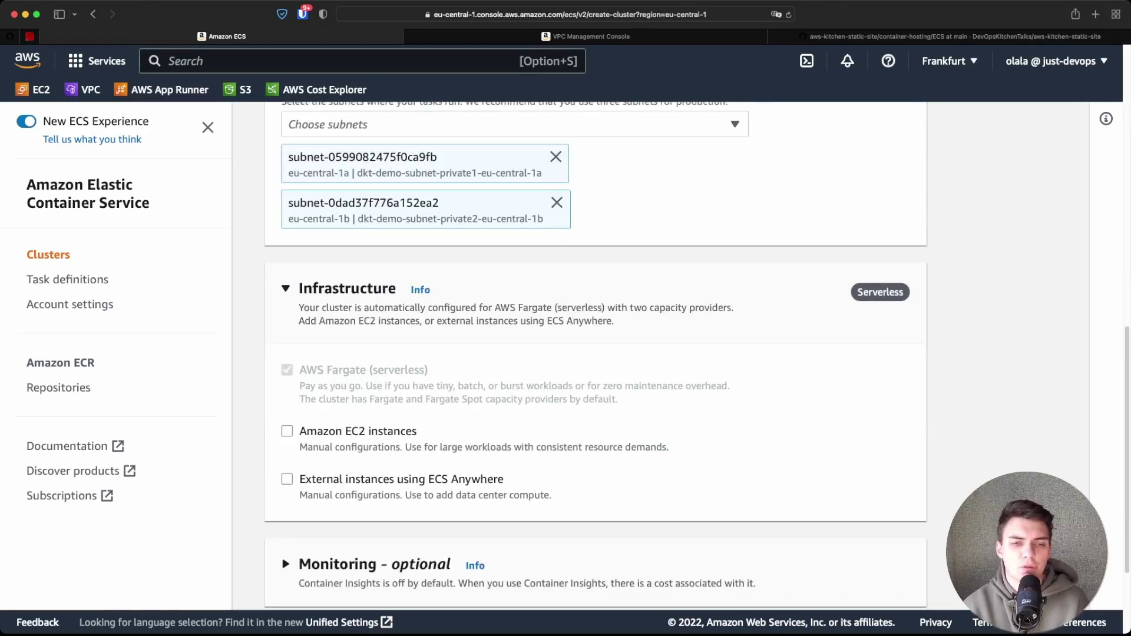
triple_click(458, 392)
click(458, 392)
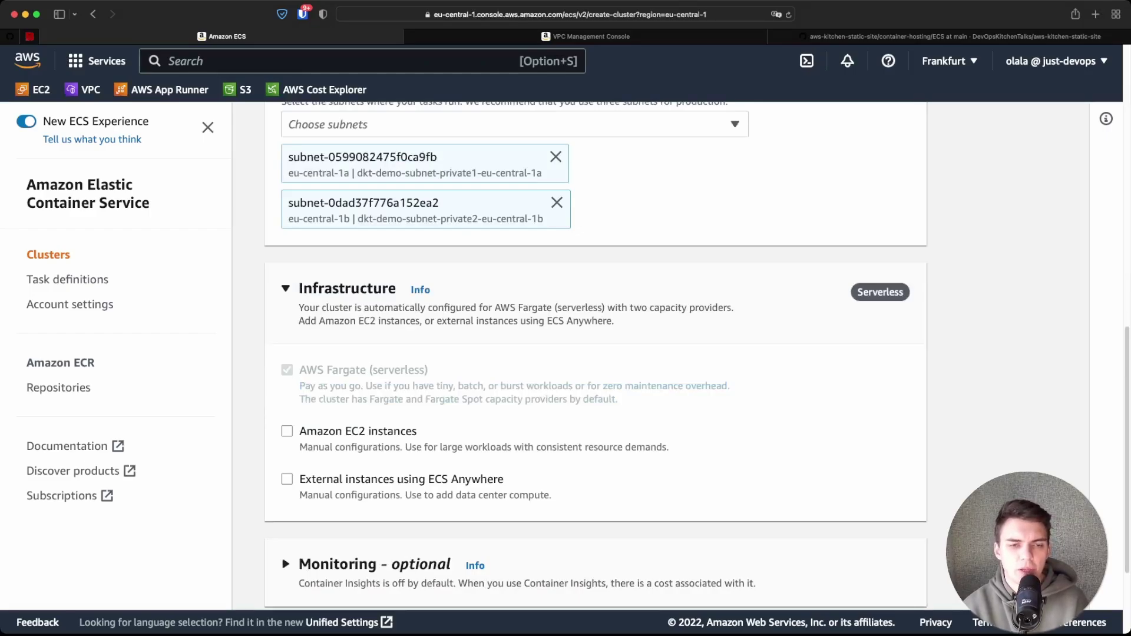
scroll(589, 353, up, 7)
scroll(589, 353, down, 3)
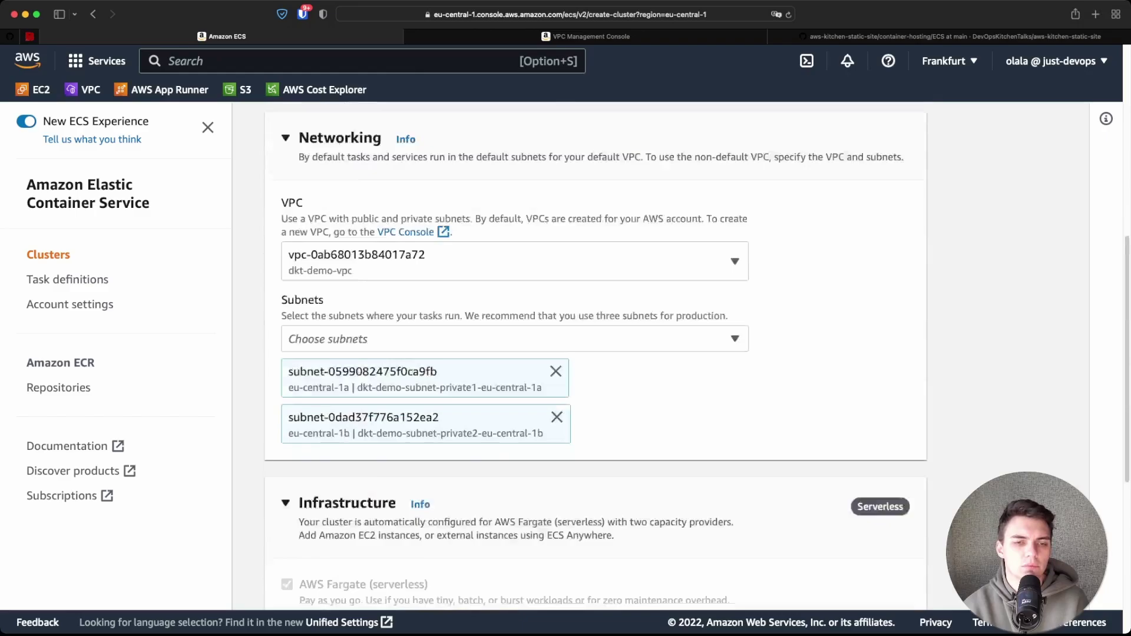
scroll(590, 353, down, 5)
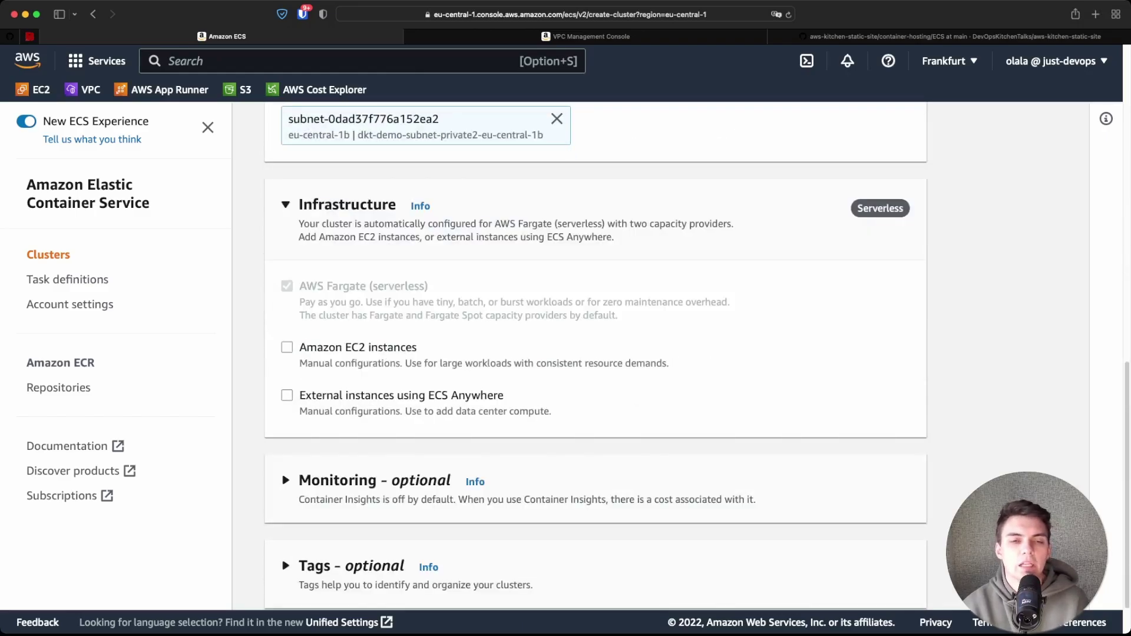
click(287, 347)
click(287, 347)
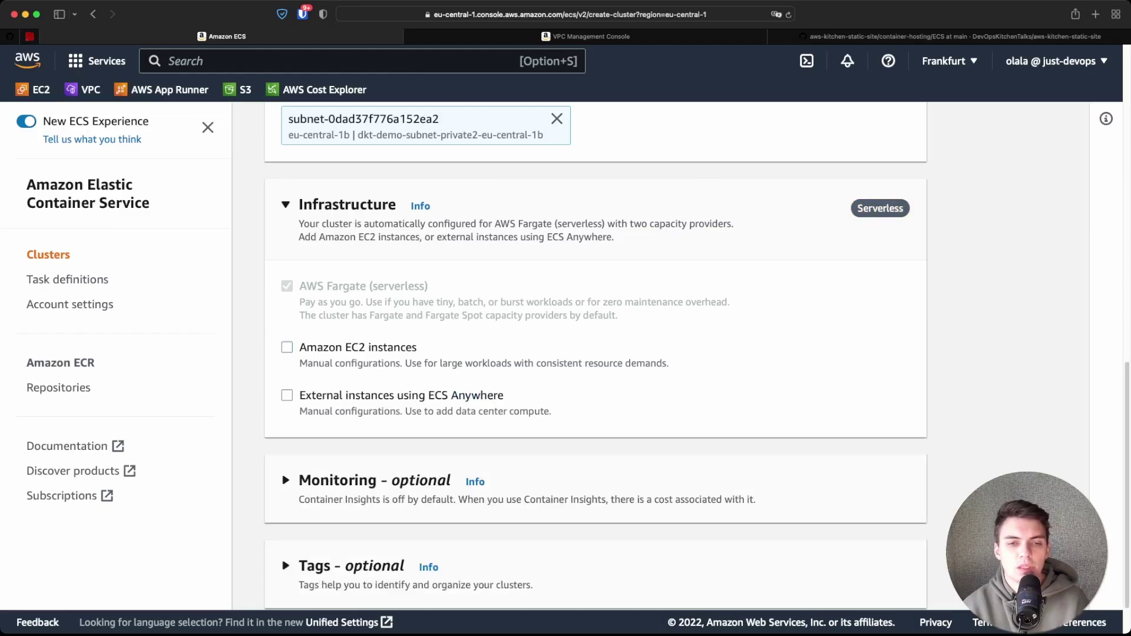
scroll(595, 355, down, 1)
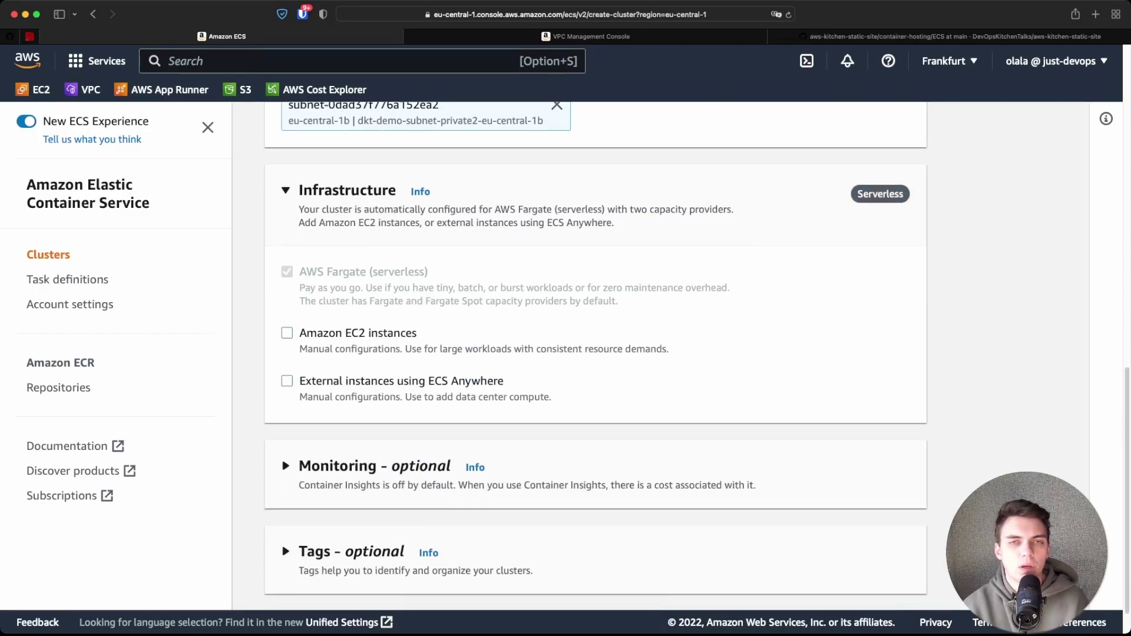
scroll(595, 353, down, 3)
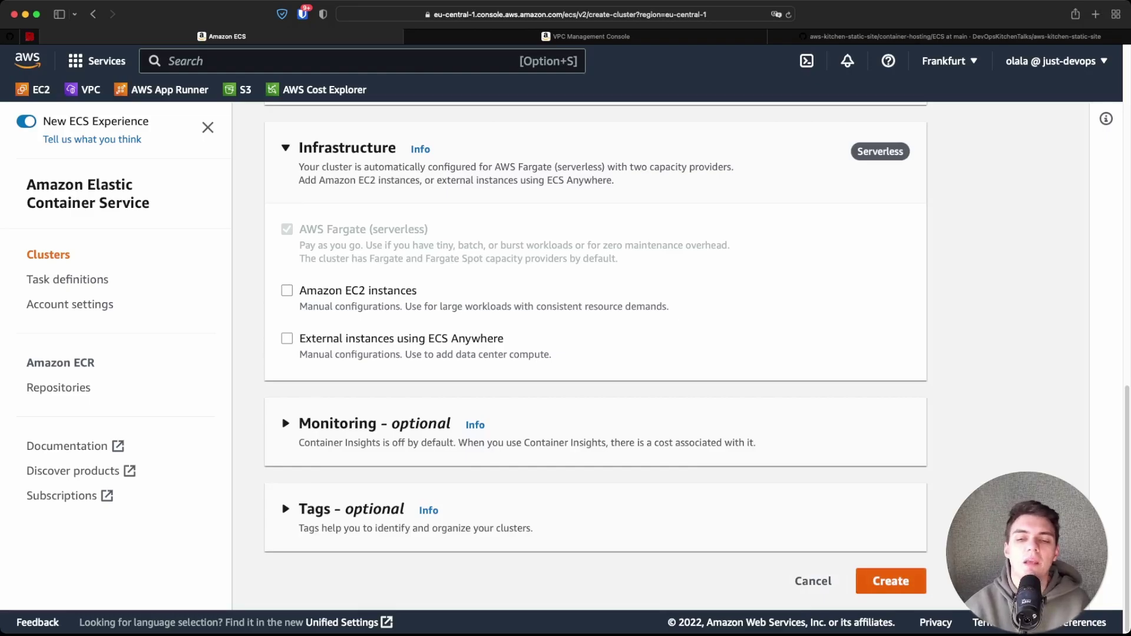
click(890, 581)
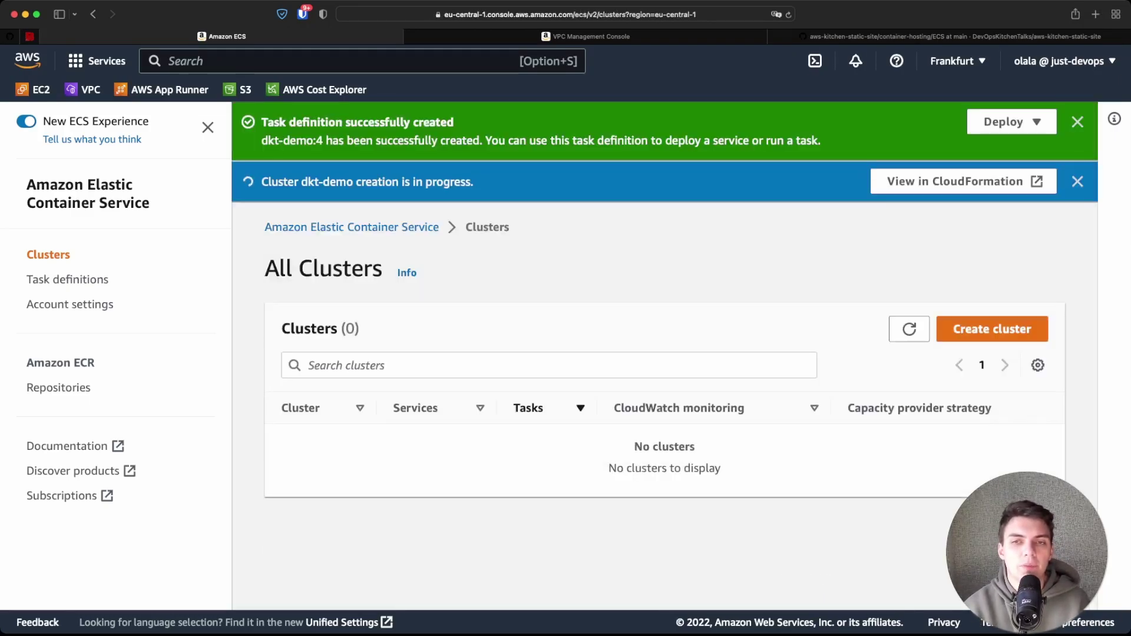
Step: Check the VPC's creation progress in the VPC console and view the dkt-demo cluster's overview in ECS
click(585, 36)
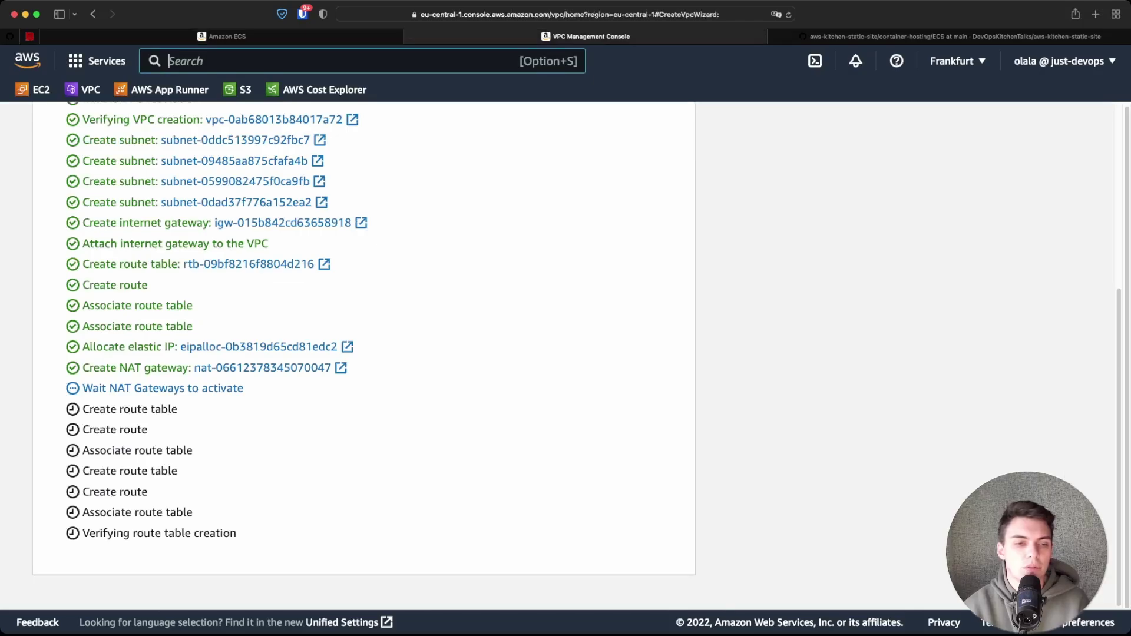
triple_click(163, 388)
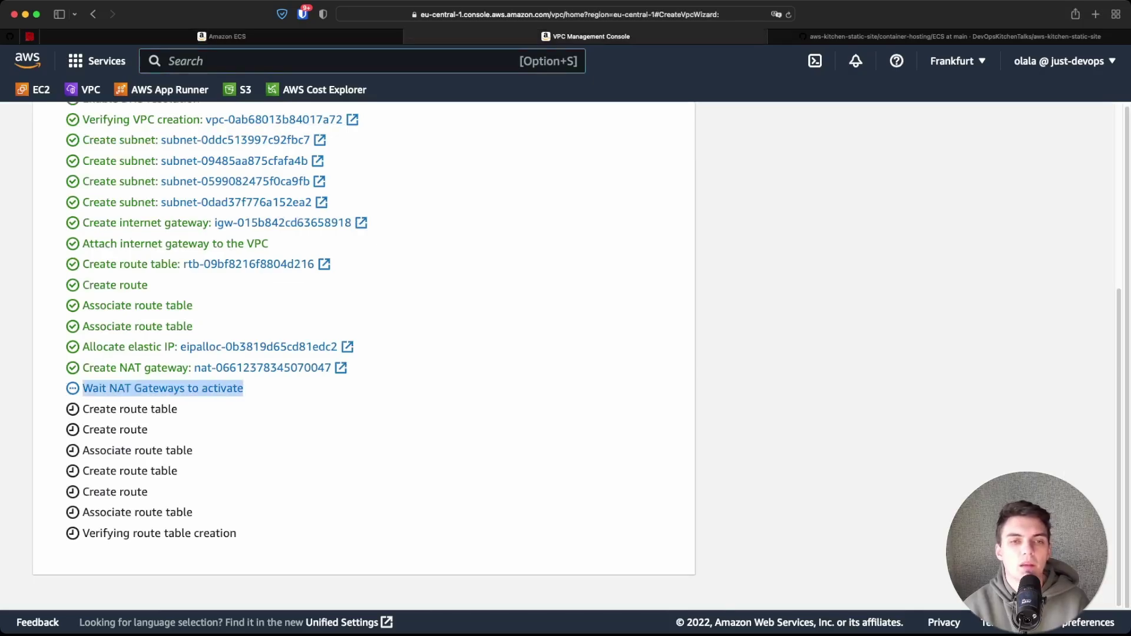
key(ctrl+shift+Tab)
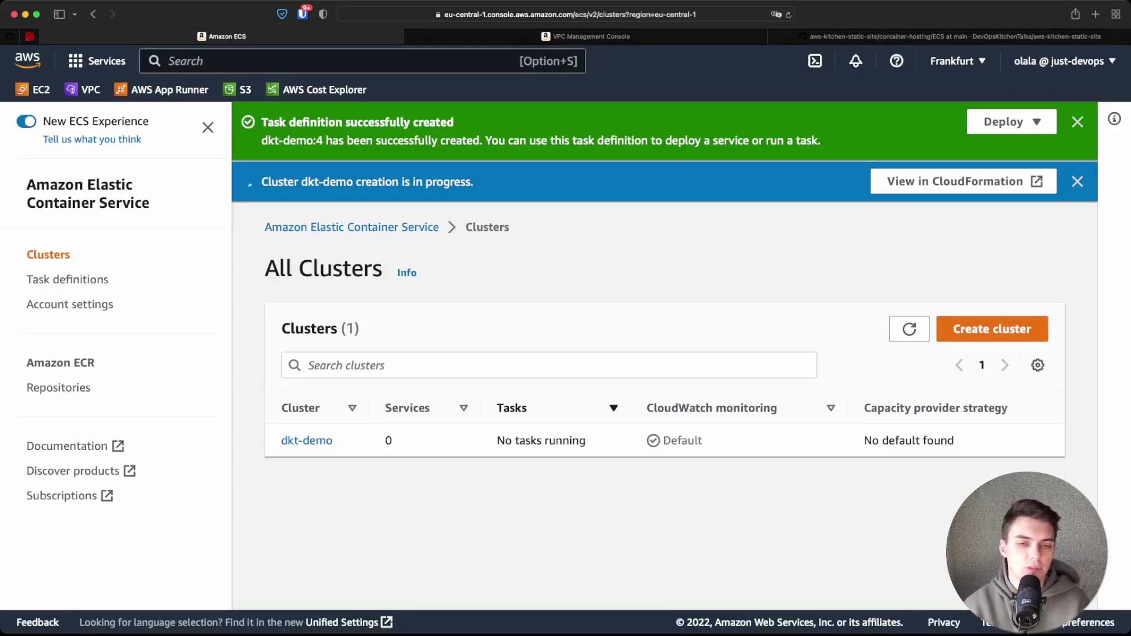
click(306, 440)
scroll(307, 440, down, 4)
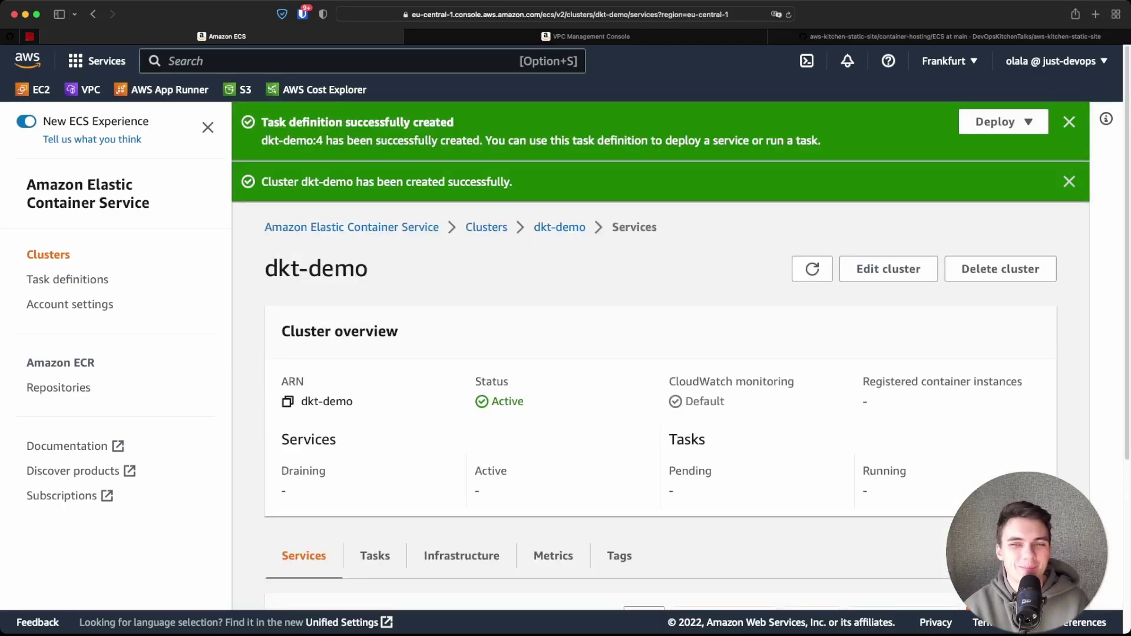
Step: Start creating a service from the dkt-demo task definition and choose dkt-demo as the existing cluster
click(67, 279)
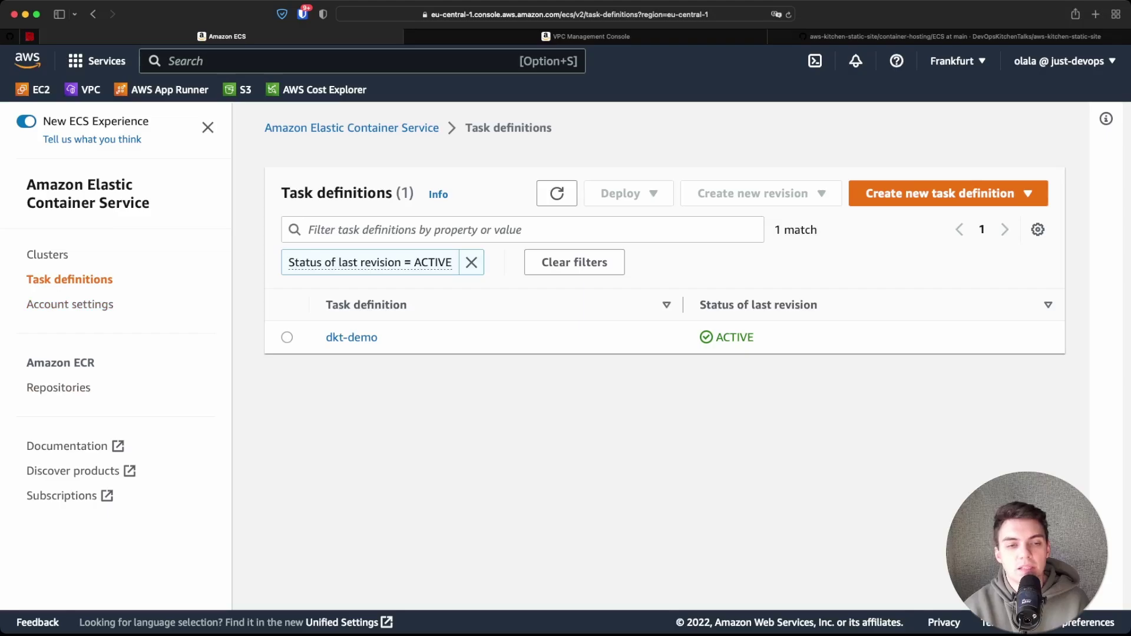
click(286, 337)
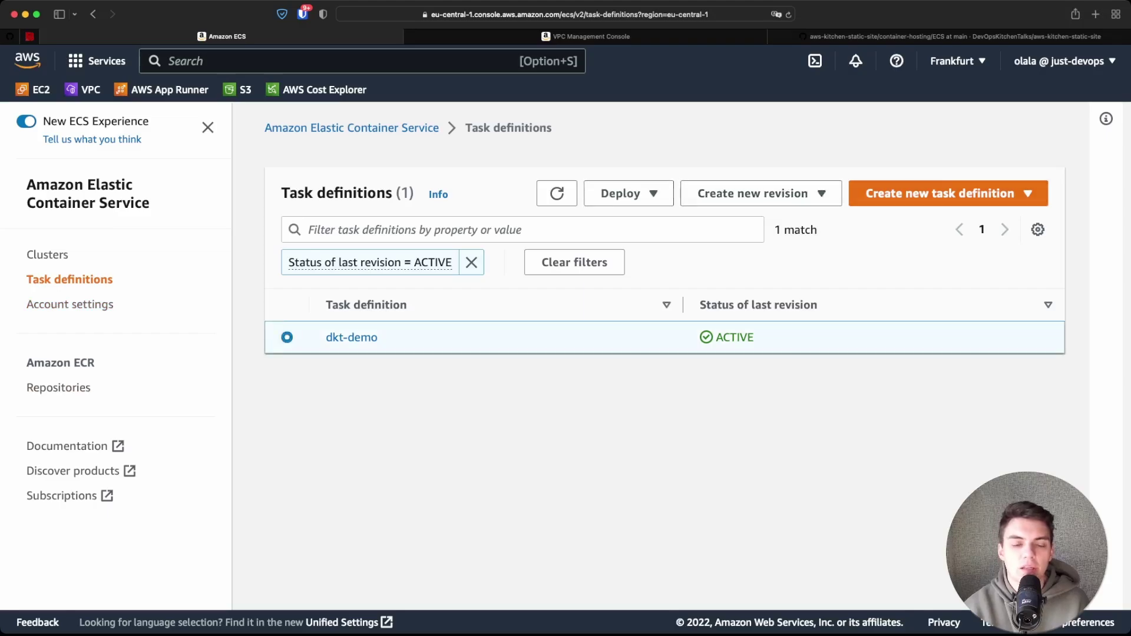
click(628, 194)
click(637, 219)
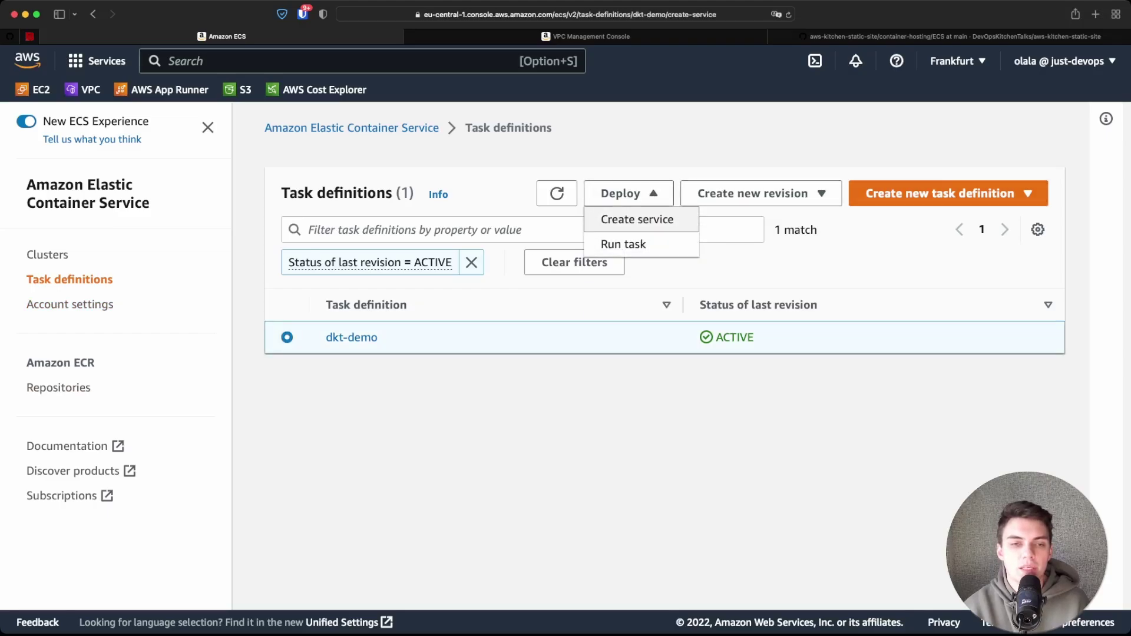
click(515, 320)
click(514, 345)
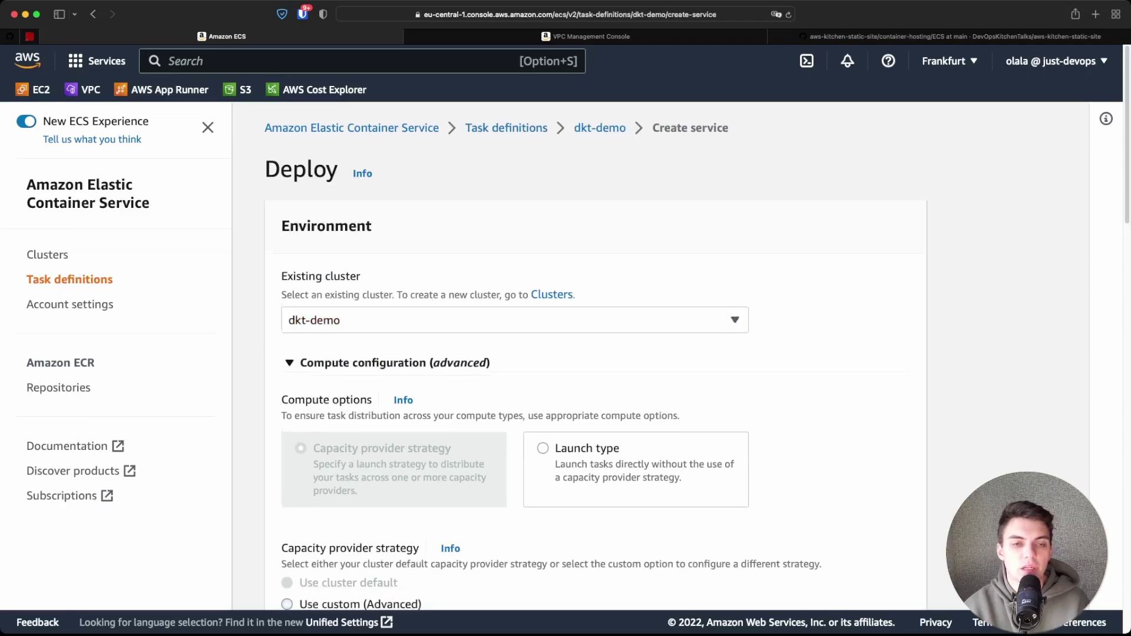
Step: Review the compute configuration and name the new service dkt-demo in the deployment configuration
scroll(595, 353, down, 5)
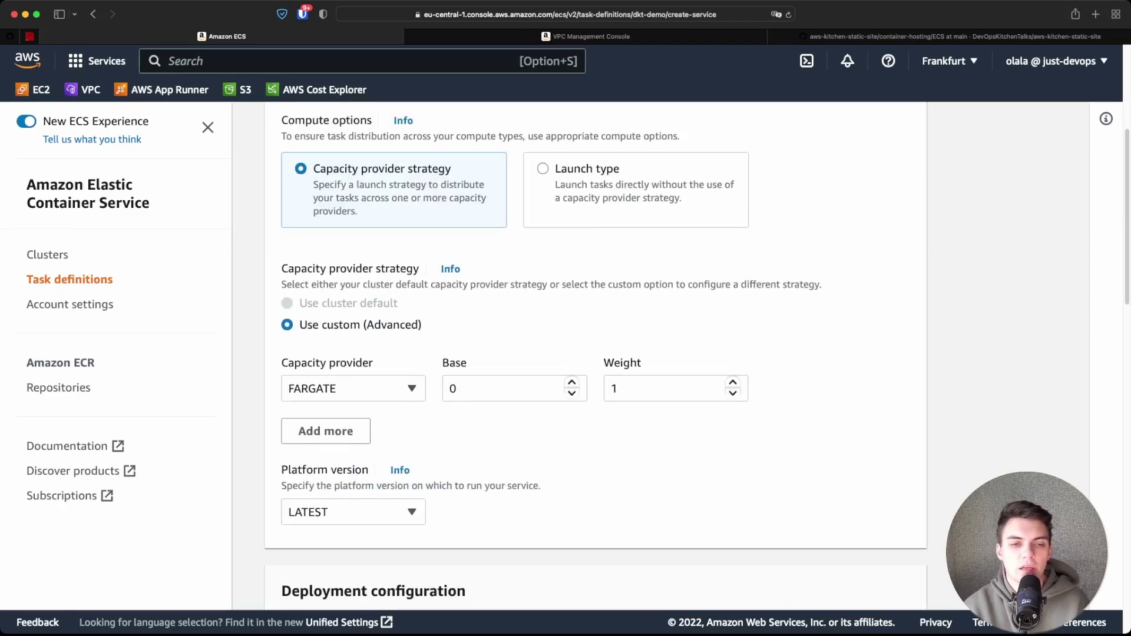
scroll(595, 354, down, 4)
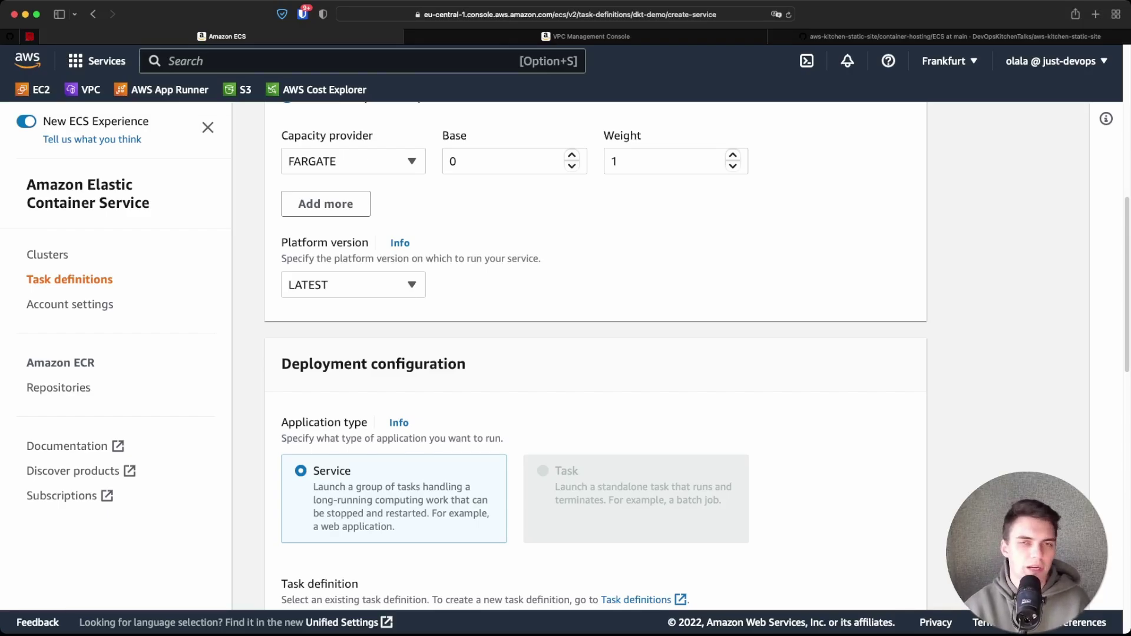
scroll(595, 354, down, 5)
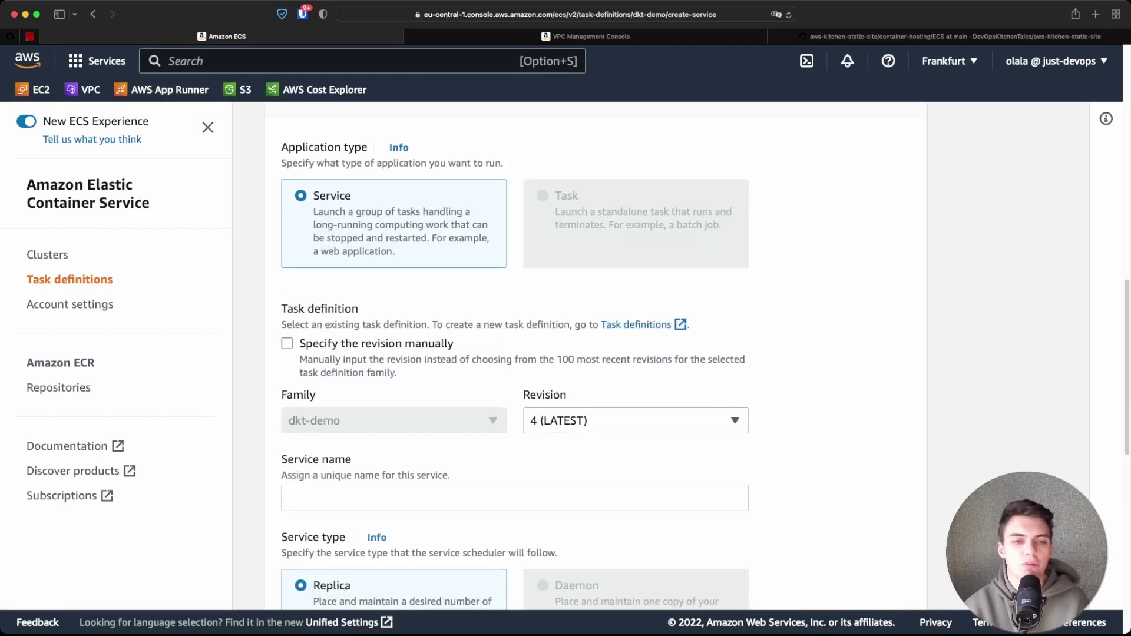
scroll(515, 353, down, 2)
click(289, 403)
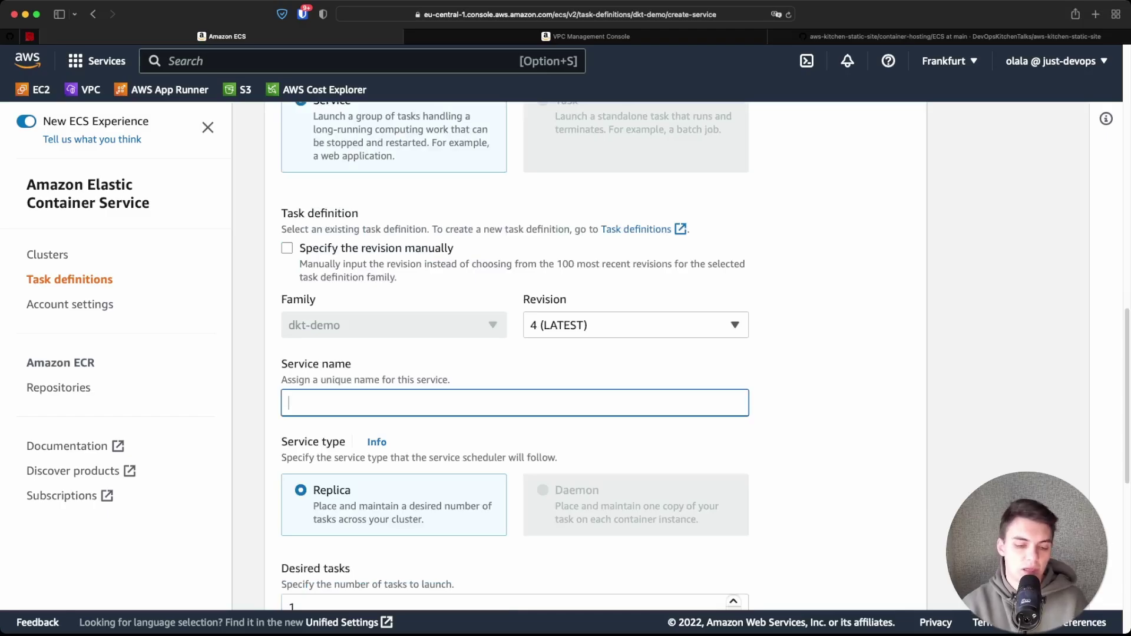
text(dkt-demo)
Step: Expand the service's deployment options and deployment failure detection settings and review them
scroll(595, 354, down, 9)
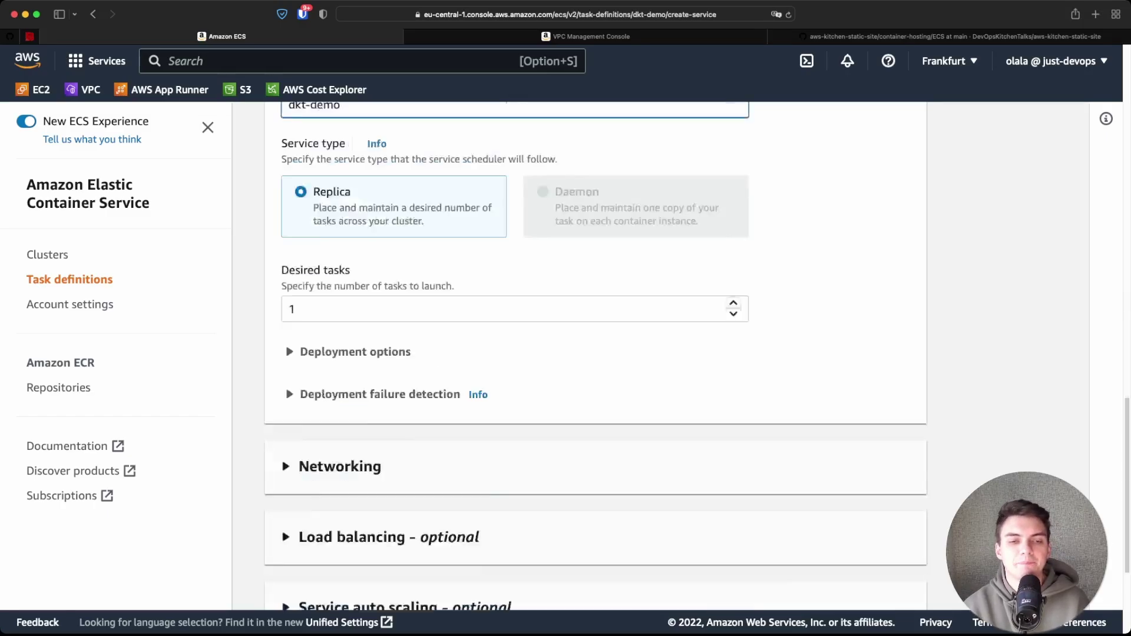
scroll(333, 401, up, 4)
click(333, 402)
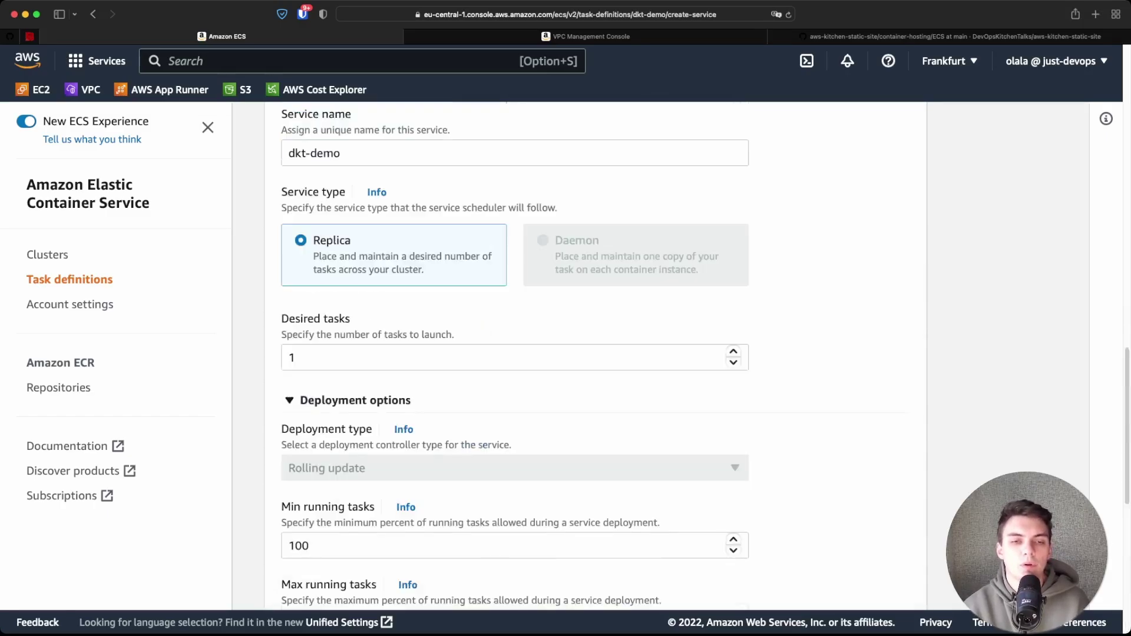
scroll(333, 401, down, 3)
scroll(333, 402, down, 2)
click(380, 433)
scroll(379, 433, down, 4)
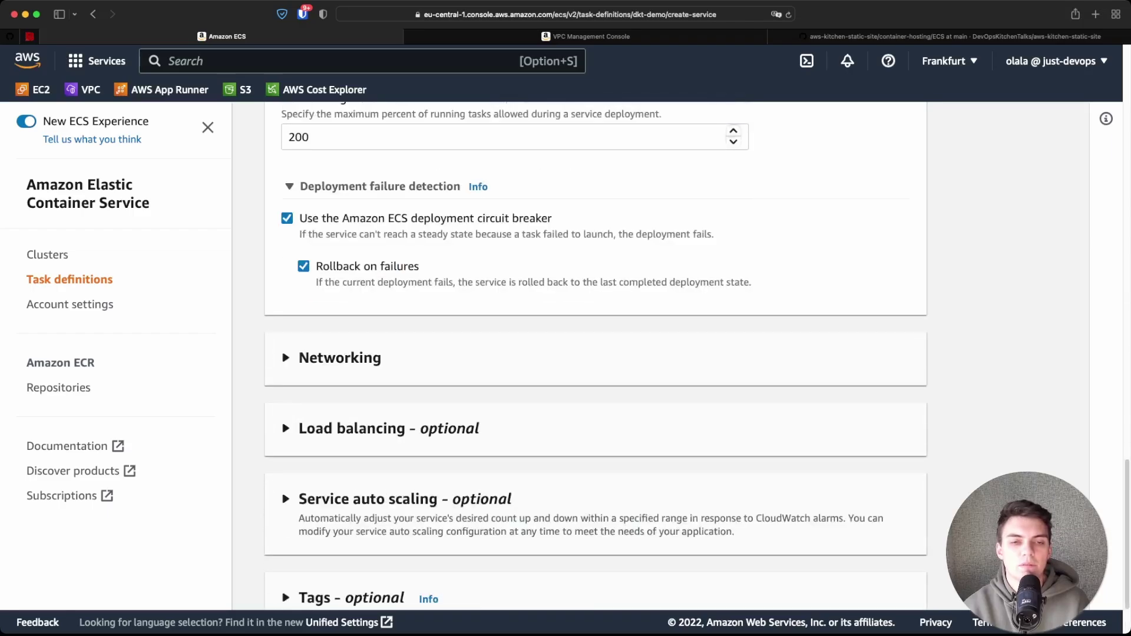
Step: Expand the service's networking settings and check the preselected VPC and private subnets
click(339, 357)
scroll(595, 354, down, 4)
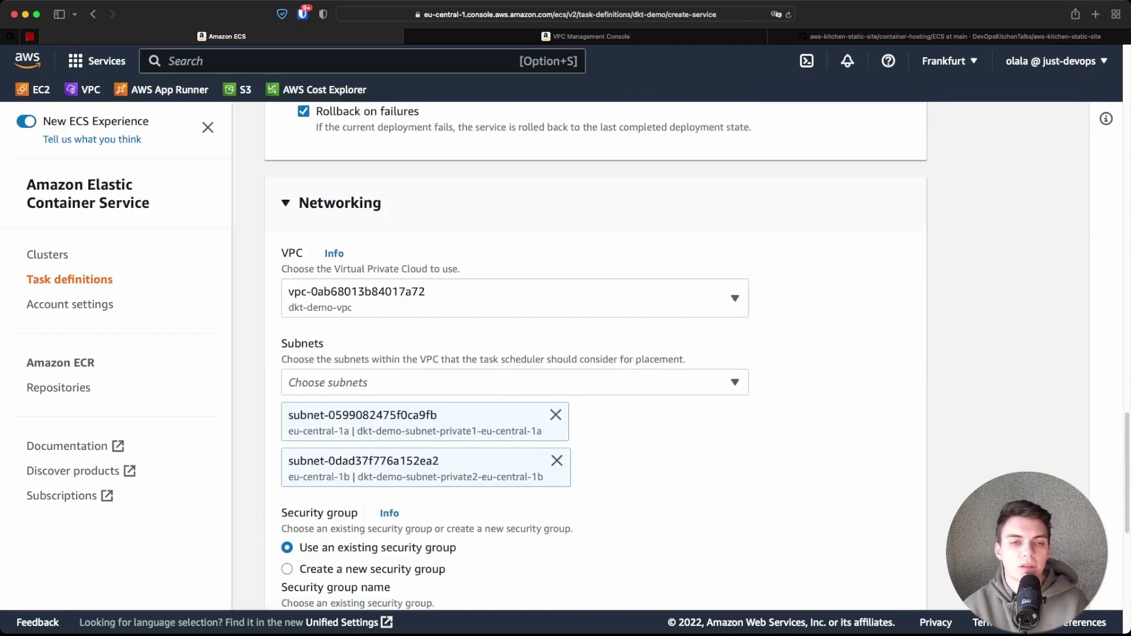
click(514, 298)
click(515, 299)
scroll(595, 353, down, 1)
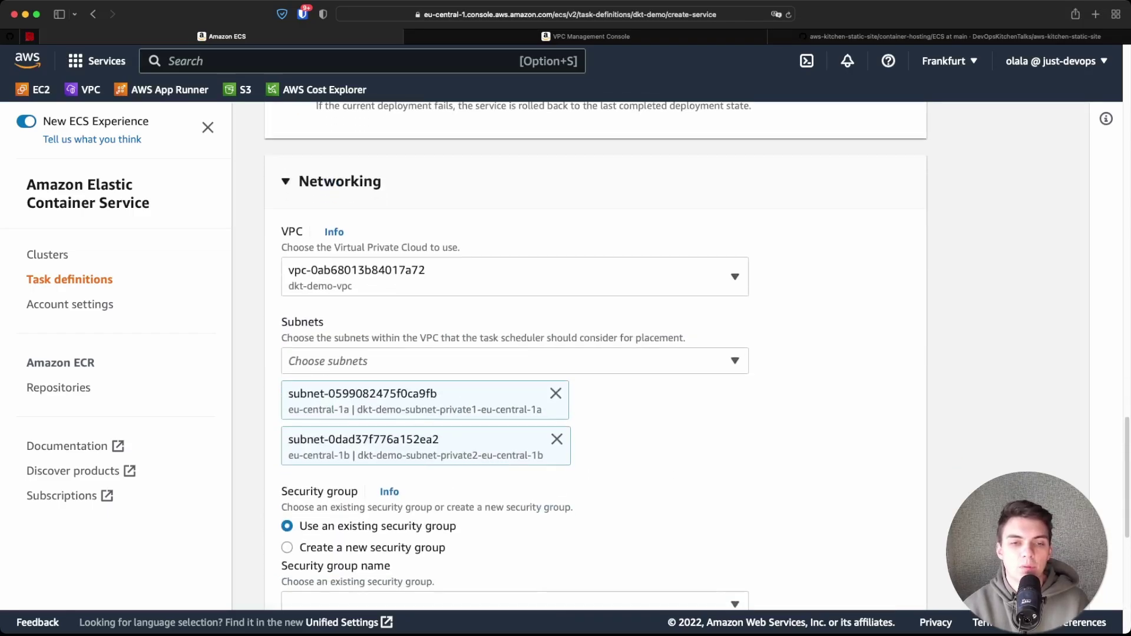
drag(387, 410, 542, 409)
scroll(542, 409, down, 3)
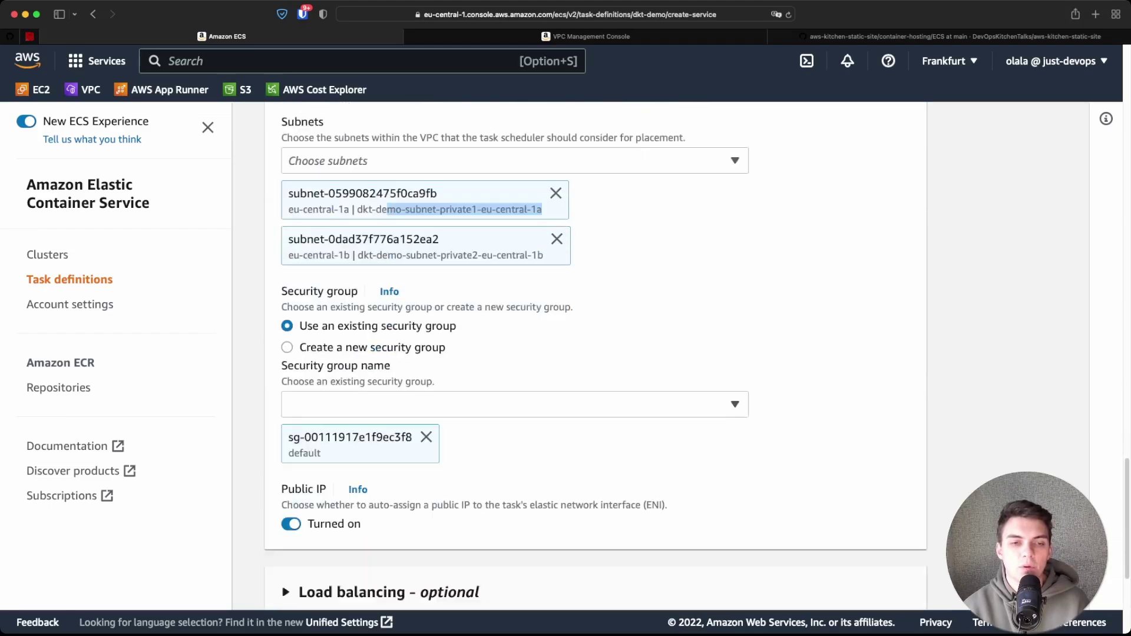
Step: Choose to create a new security group for the service, with ecs as both its name and description
click(287, 347)
click(373, 426)
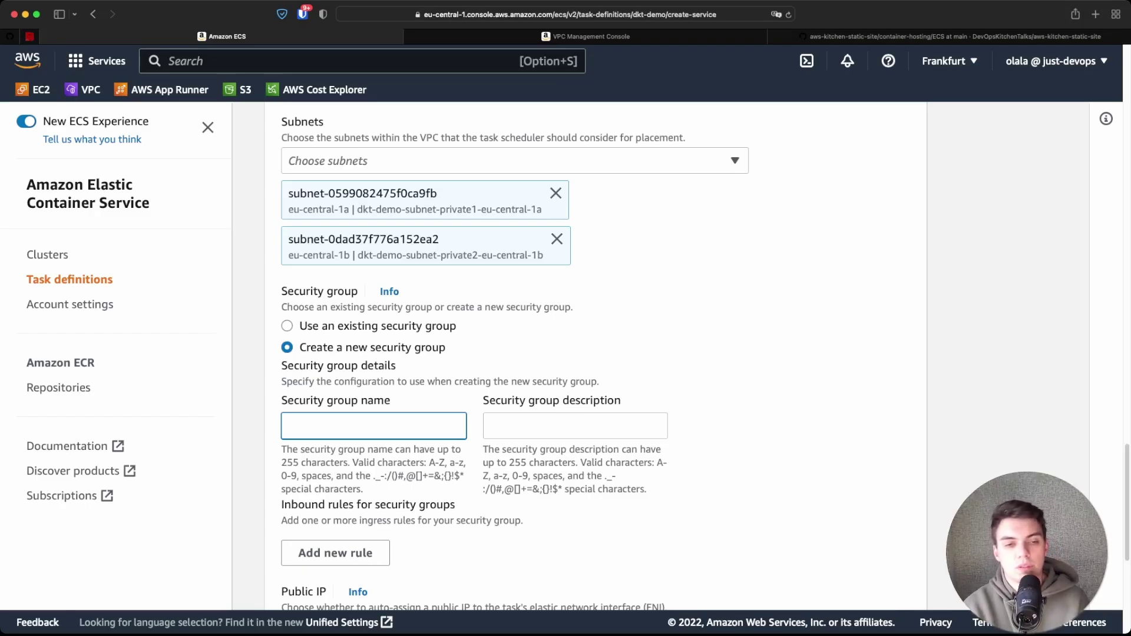
text(ecs)
key(Tab)
text(ecs)
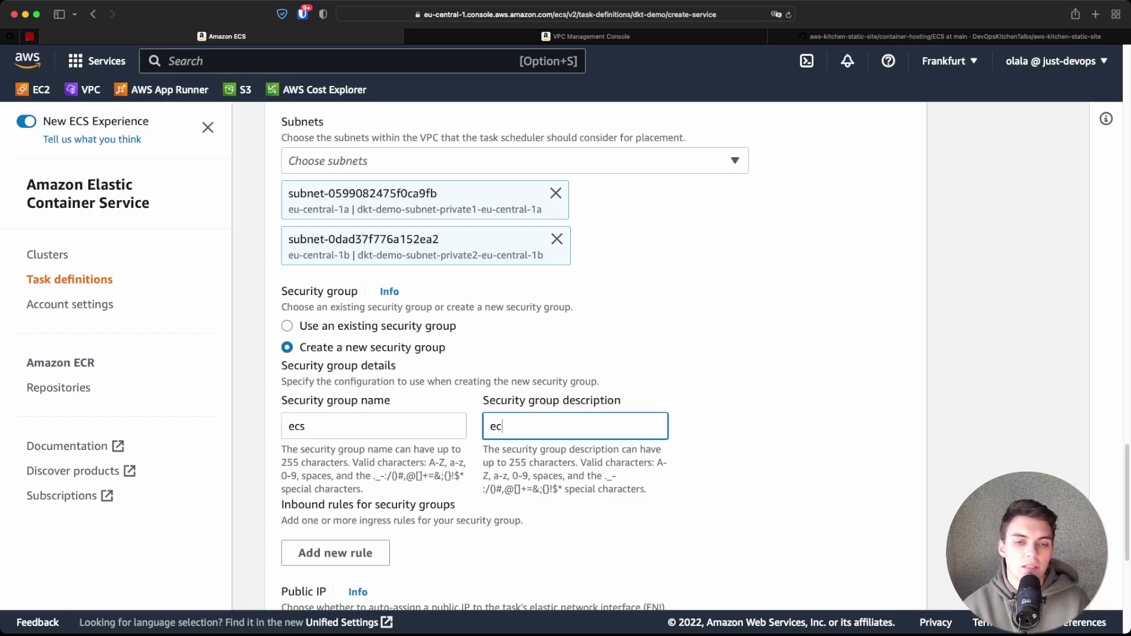
key(Tab)
scroll(595, 356, down, 6)
scroll(595, 356, up, 4)
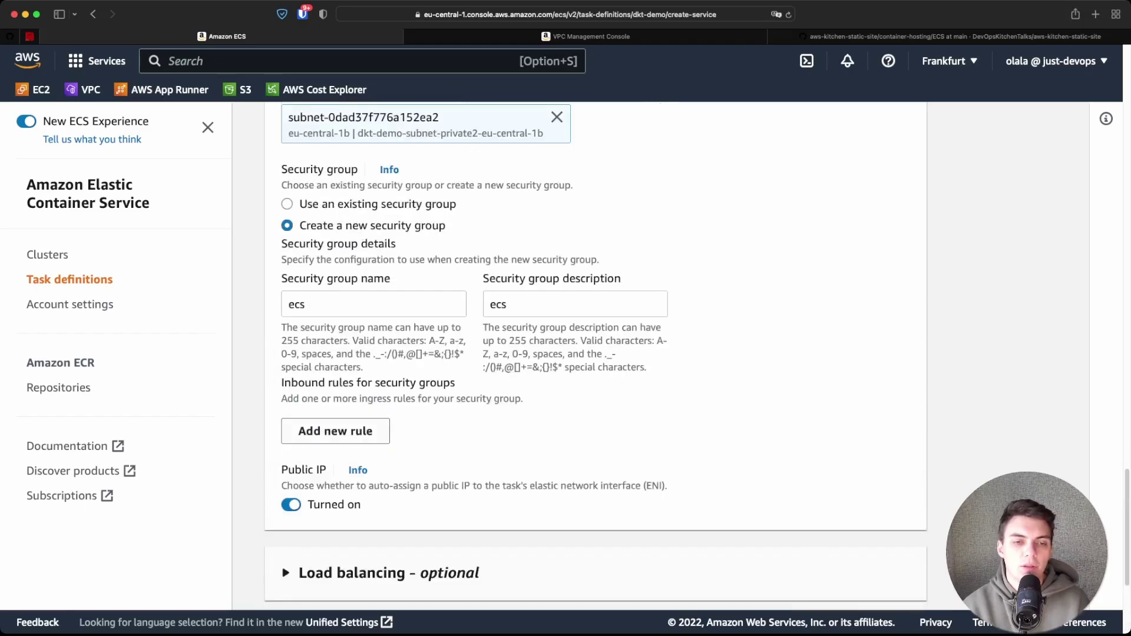
click(335, 431)
click(312, 451)
click(303, 477)
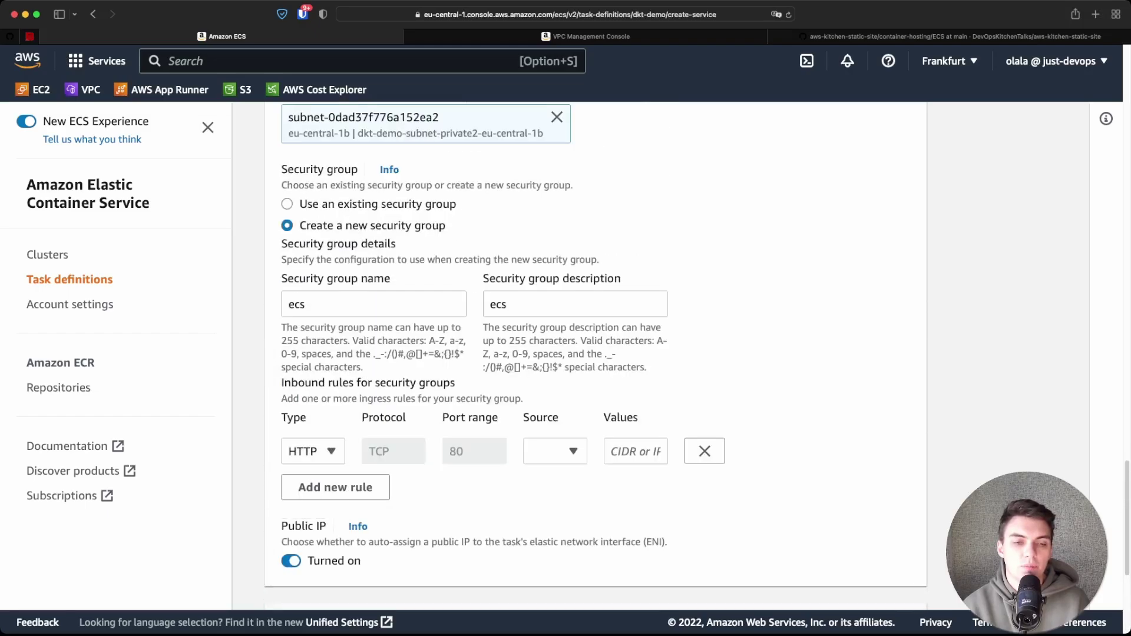
click(312, 452)
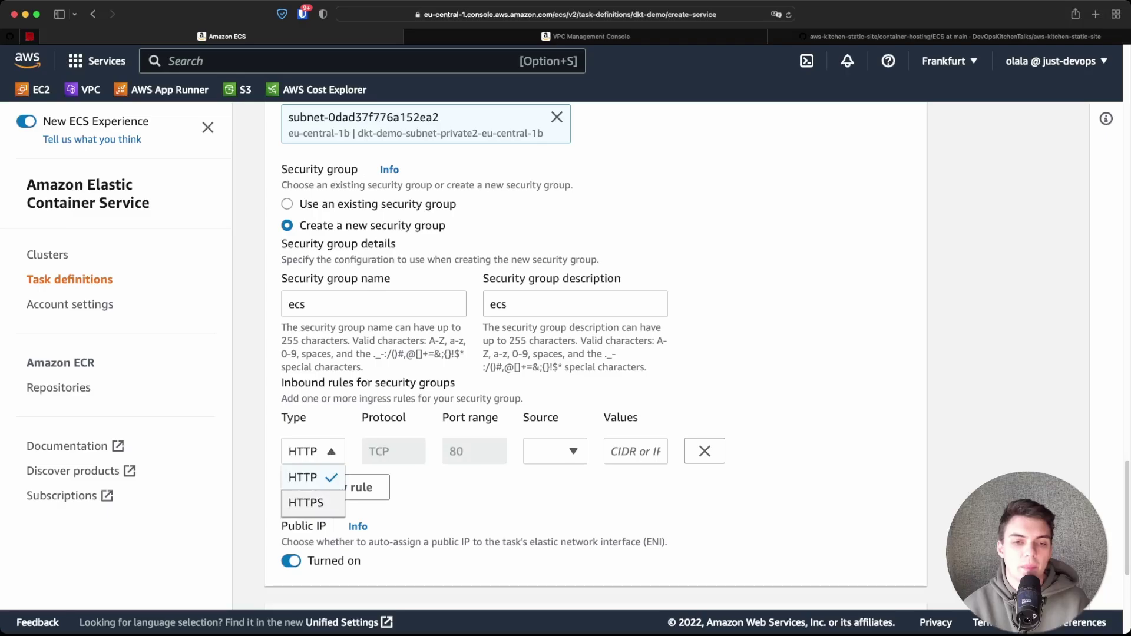
double_click(456, 451)
click(704, 451)
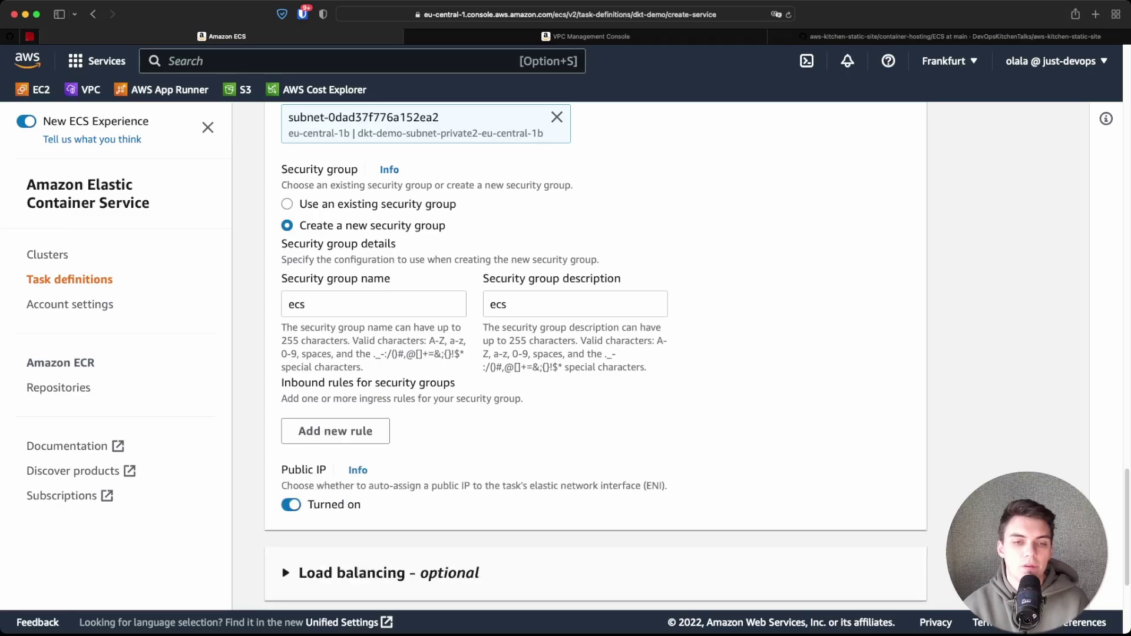
click(335, 430)
click(312, 451)
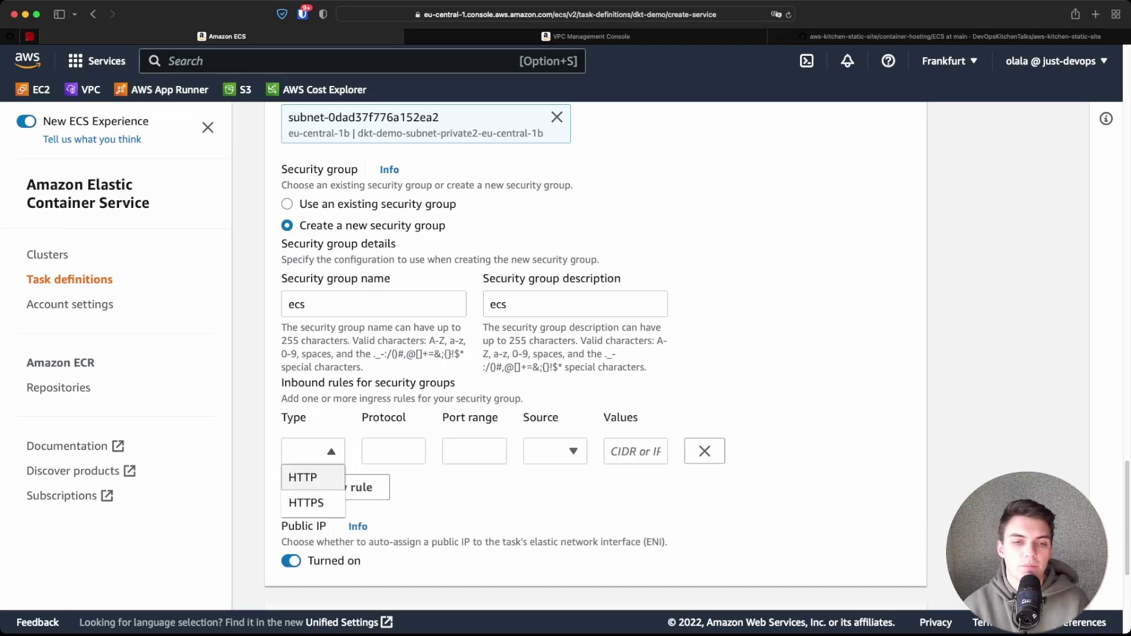
click(313, 451)
click(705, 451)
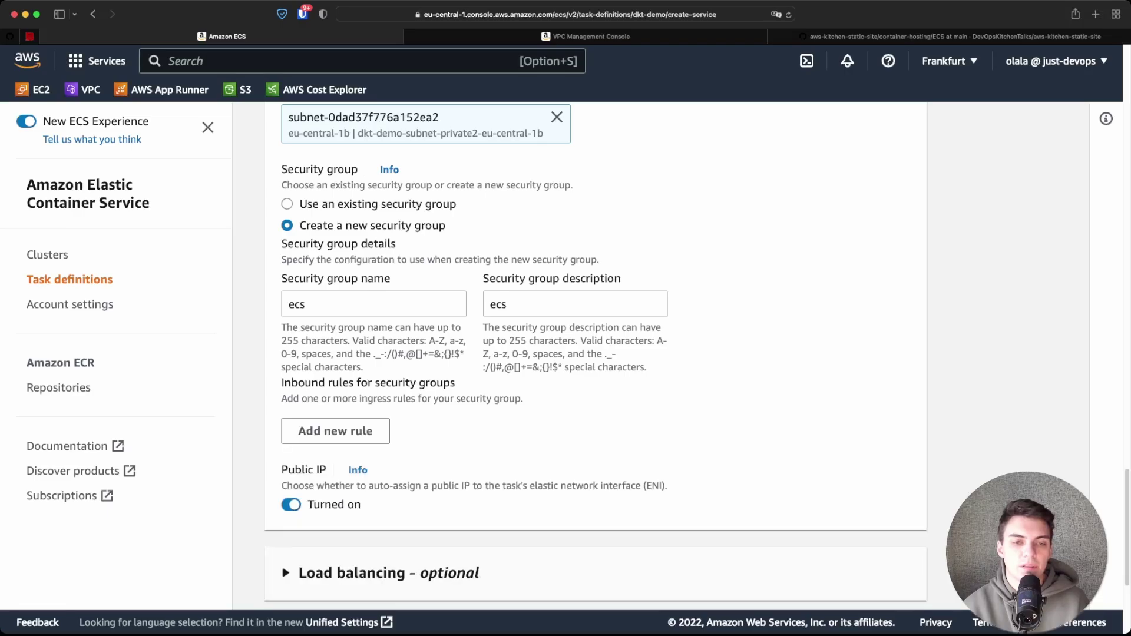
click(335, 430)
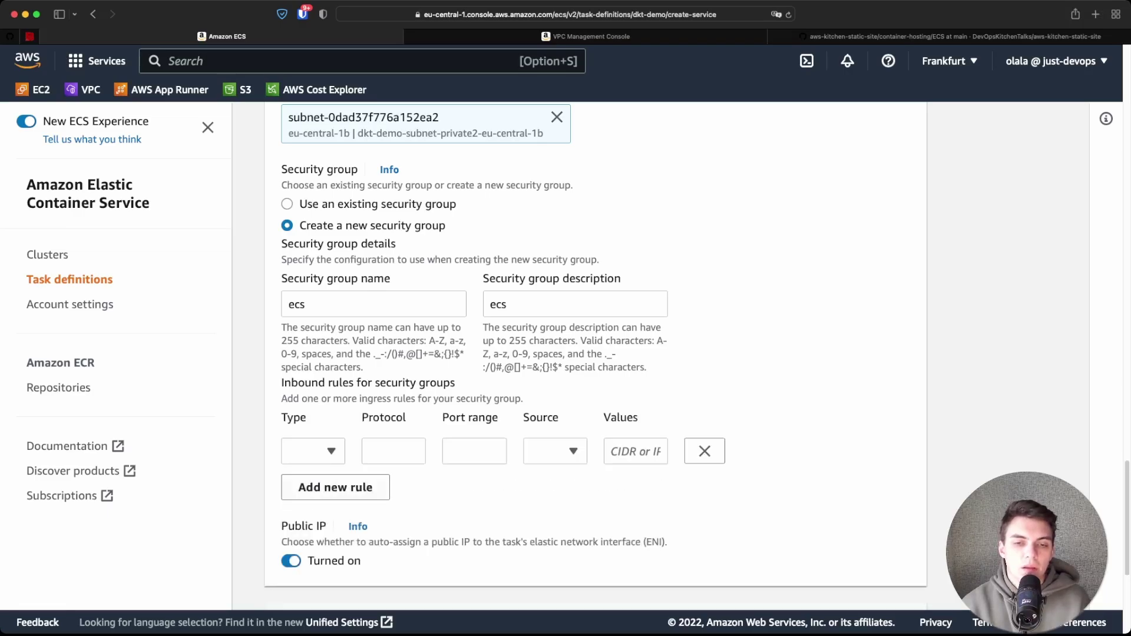
click(313, 451)
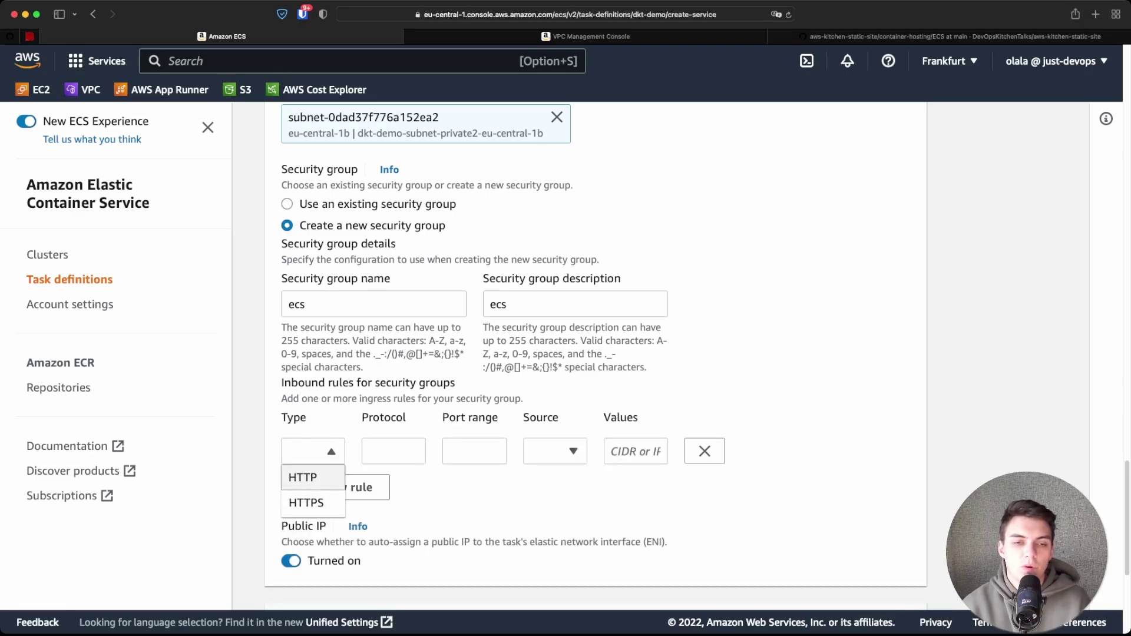
click(302, 477)
click(313, 451)
click(312, 477)
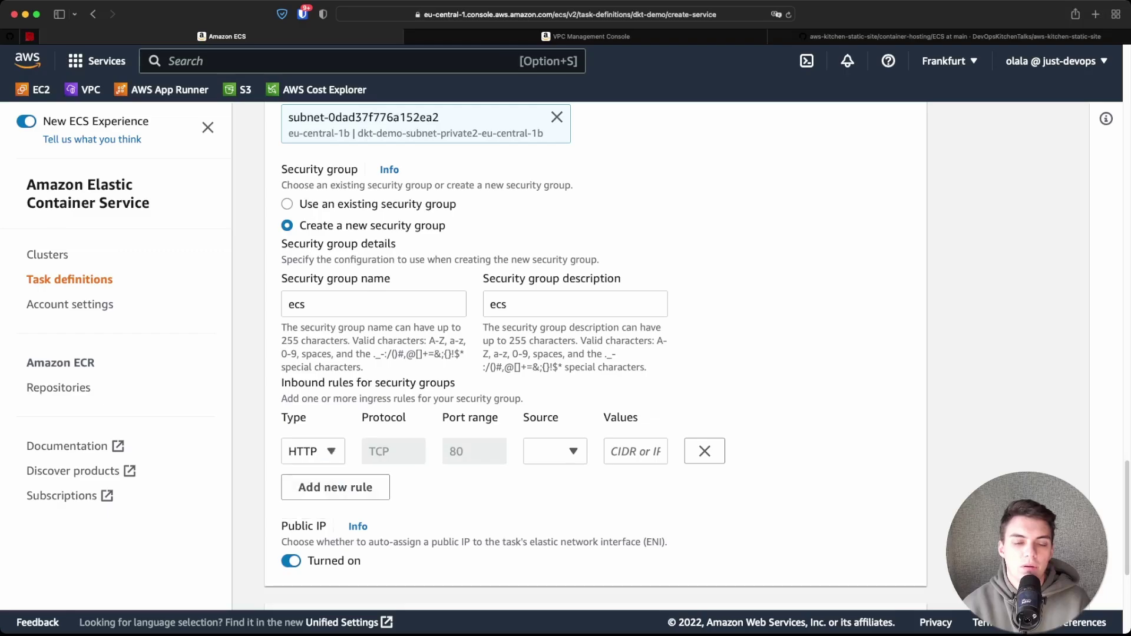
click(704, 451)
Step: Add an inbound rule to the new security group with T as the protocol and 8080 as the port range
click(335, 430)
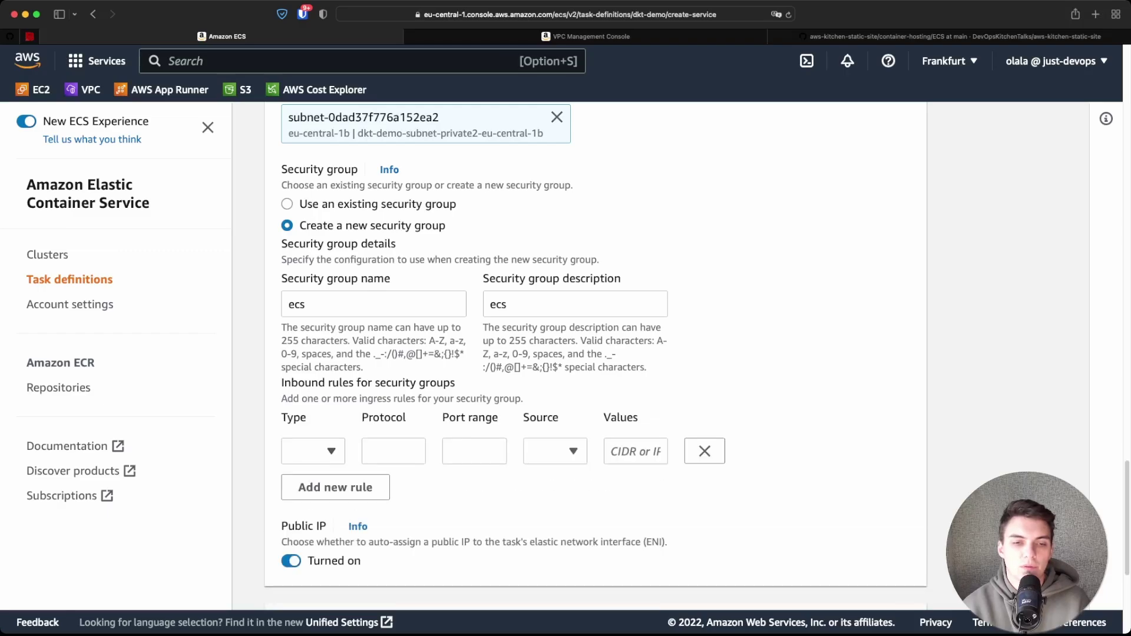
click(393, 451)
text(T)
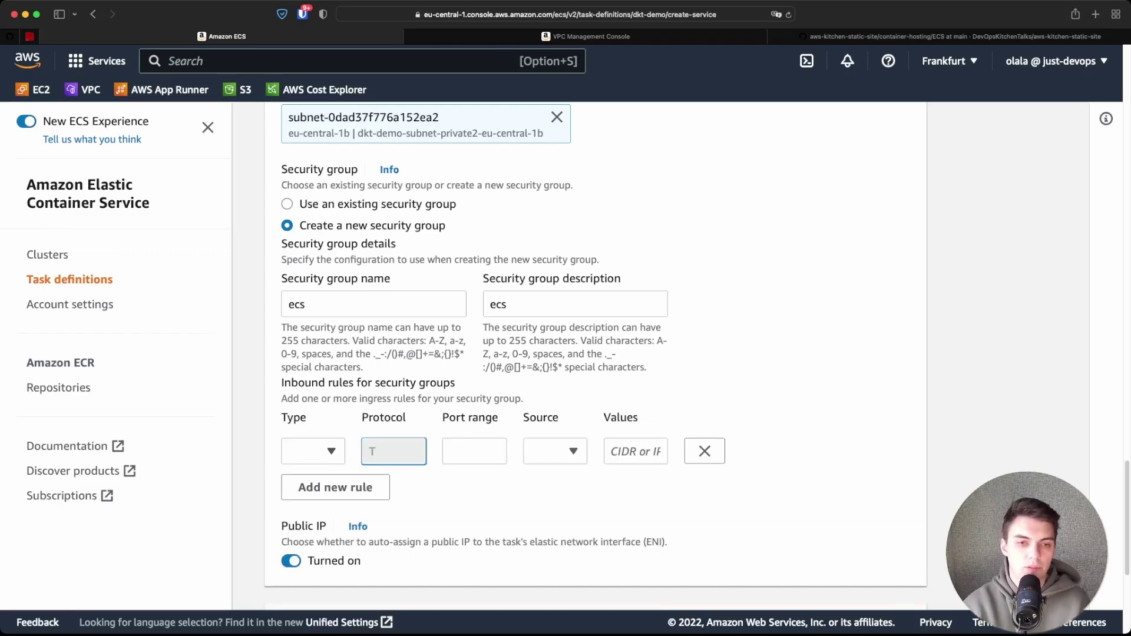
click(474, 452)
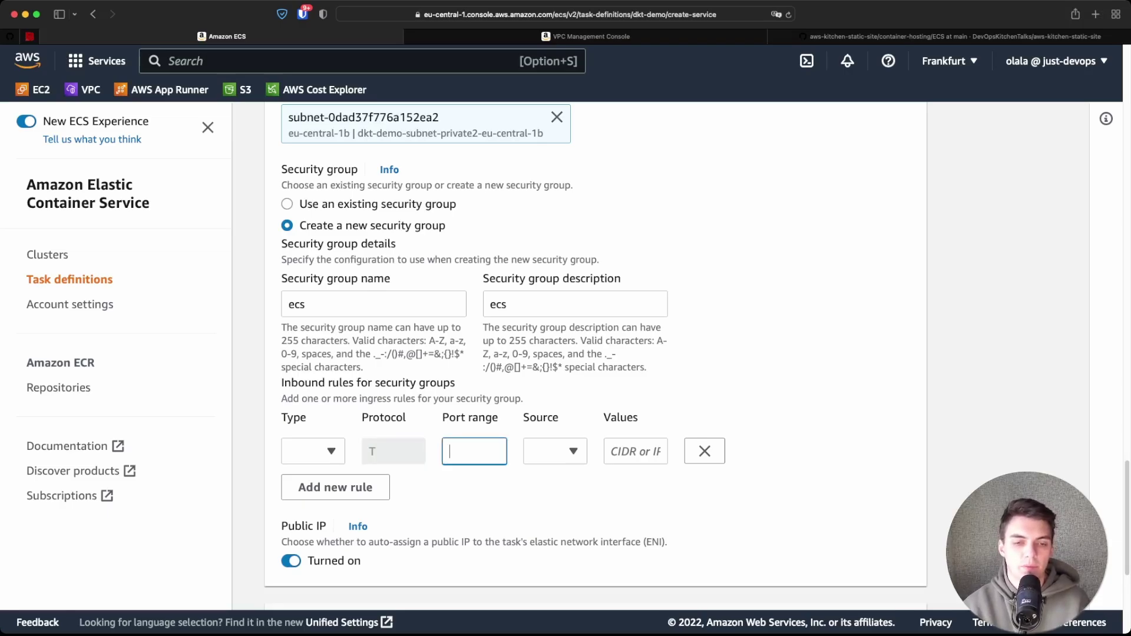
text(8080)
key(Tab)
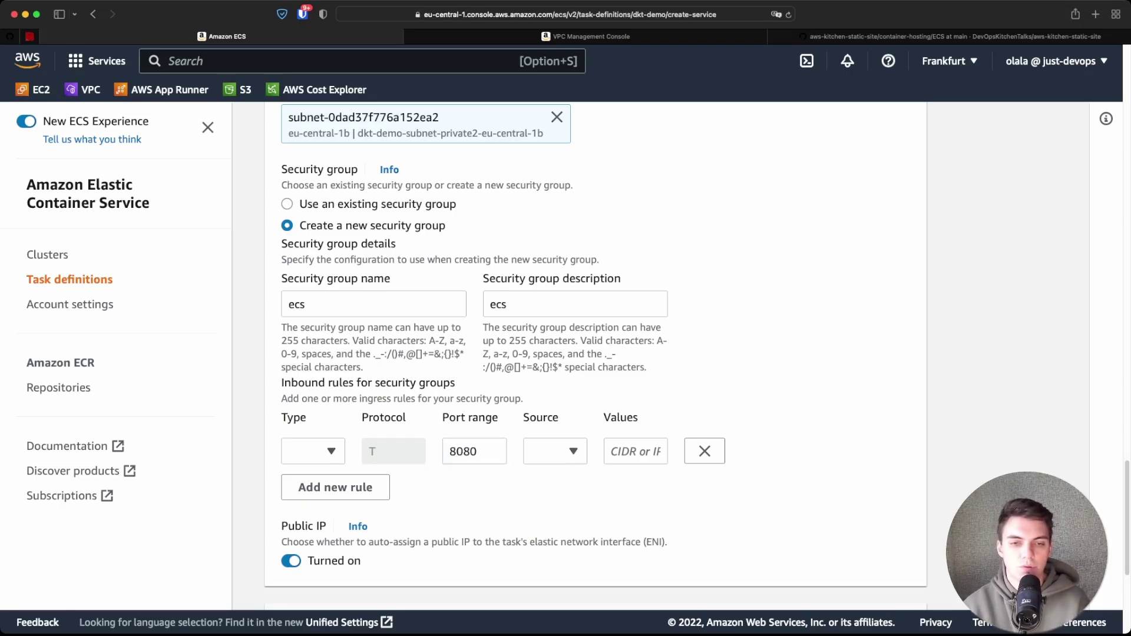
Step: Set the inbound rule's source to Custom with the CIDR value 10.0.0.0/8
click(554, 451)
click(551, 477)
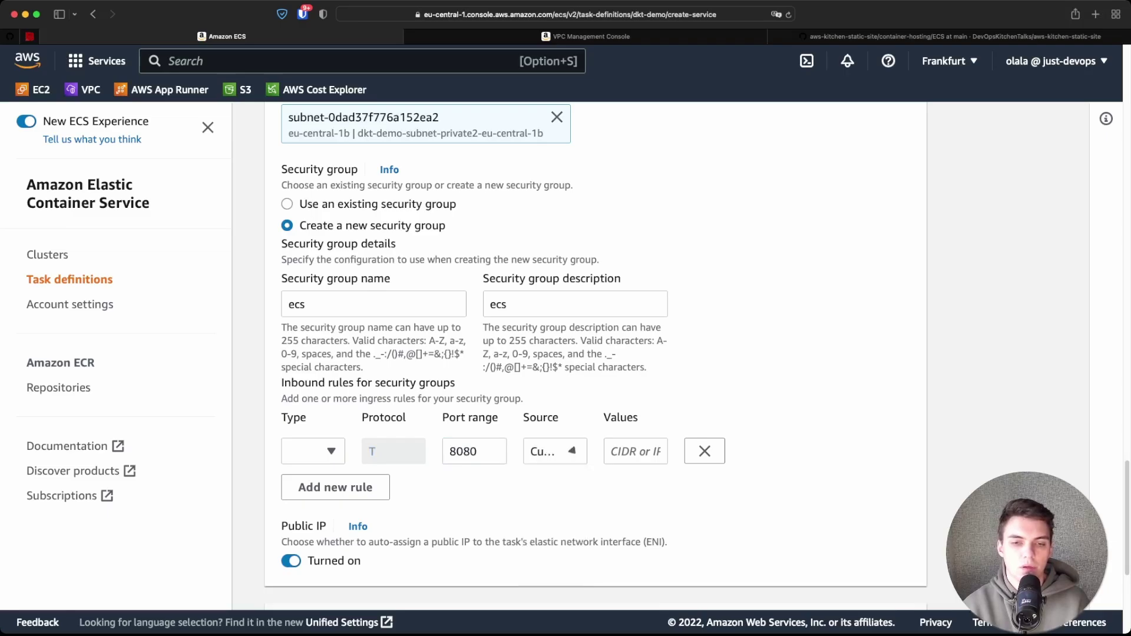
click(635, 452)
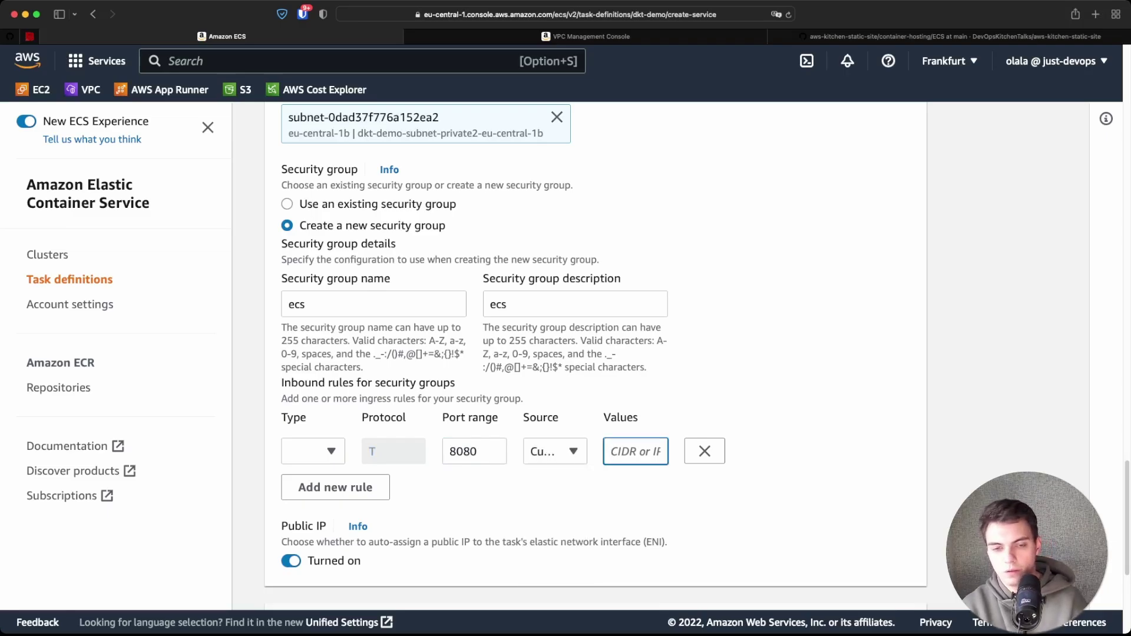
text(10.)
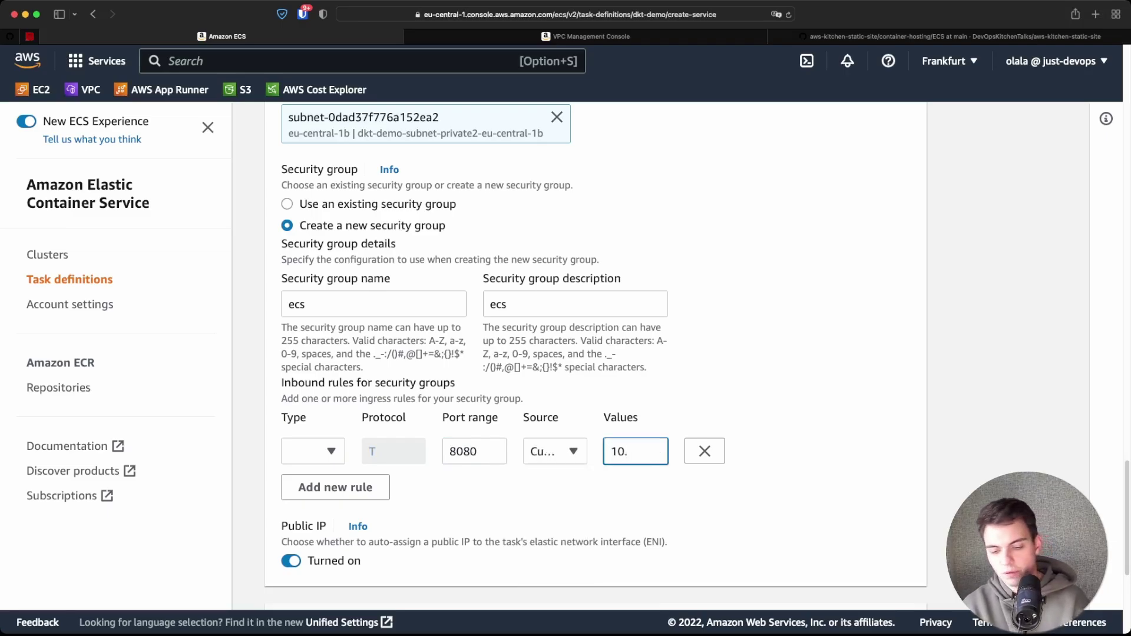
text(0.0.0/0)
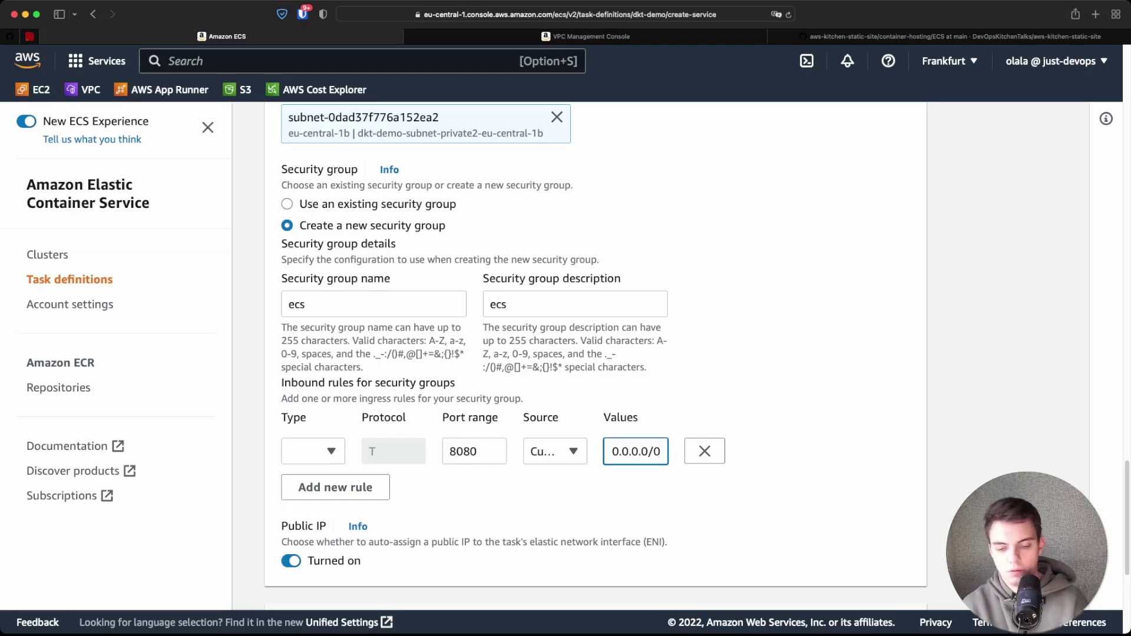
key(BackSpace)
text(8)
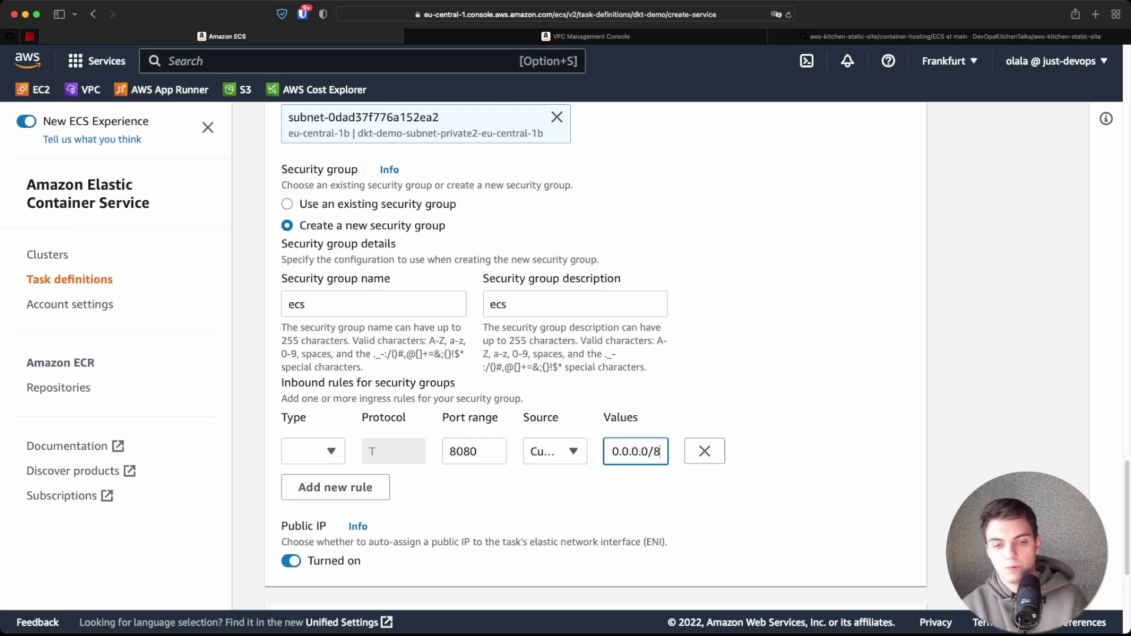
click(335, 487)
click(393, 489)
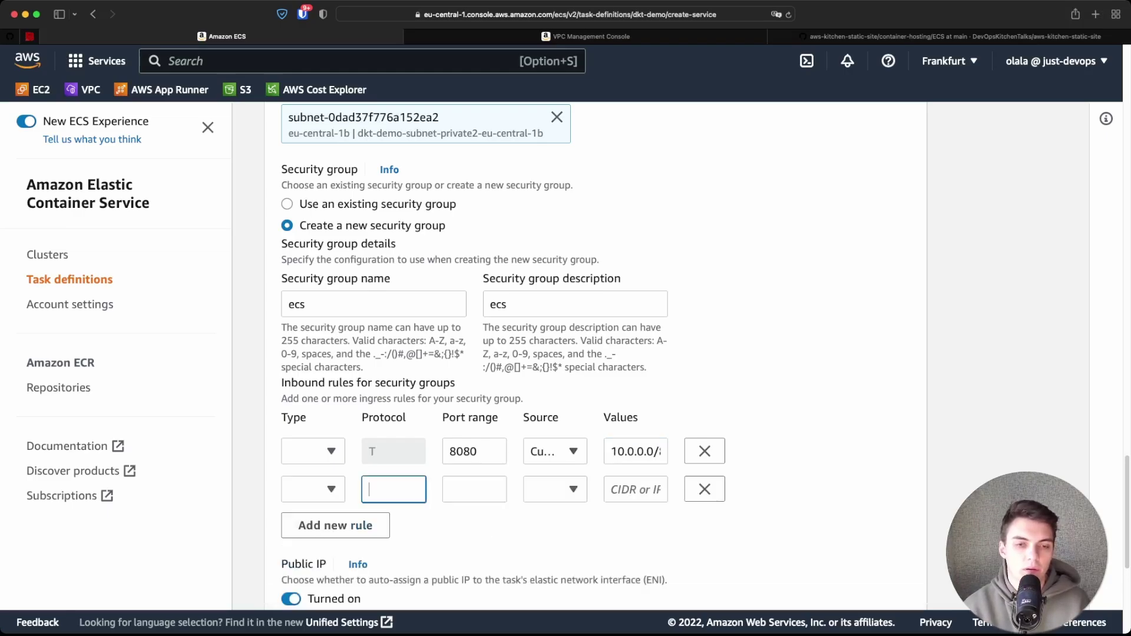
click(393, 489)
click(704, 489)
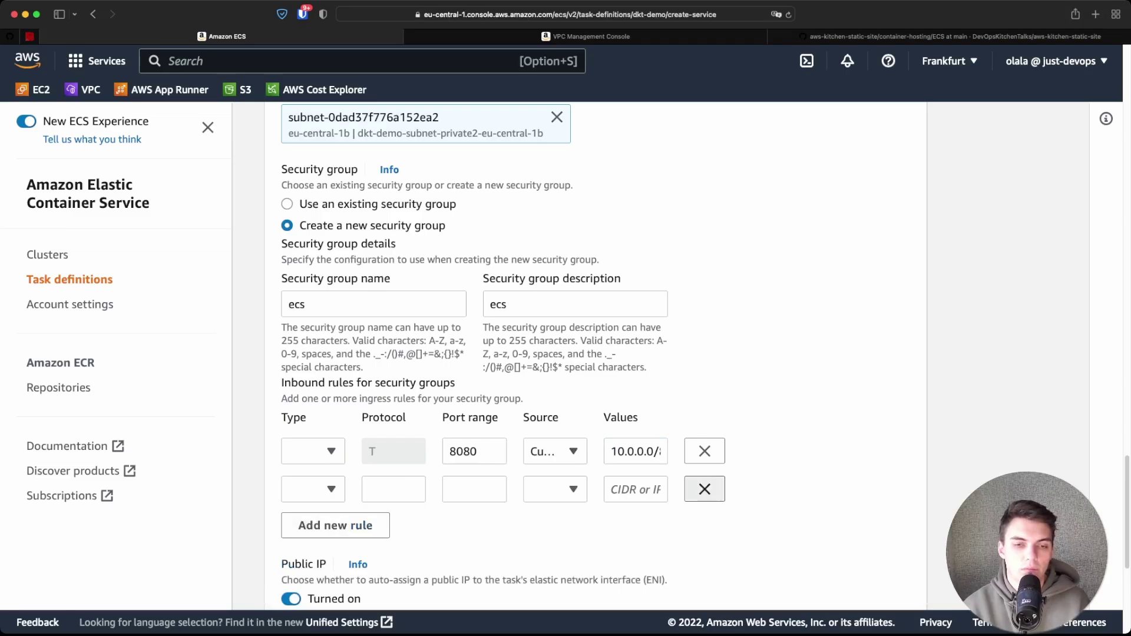
Step: Turn off public IP assignment for the service and set the load balancer type to Application Load Balancer
scroll(705, 489, down, 4)
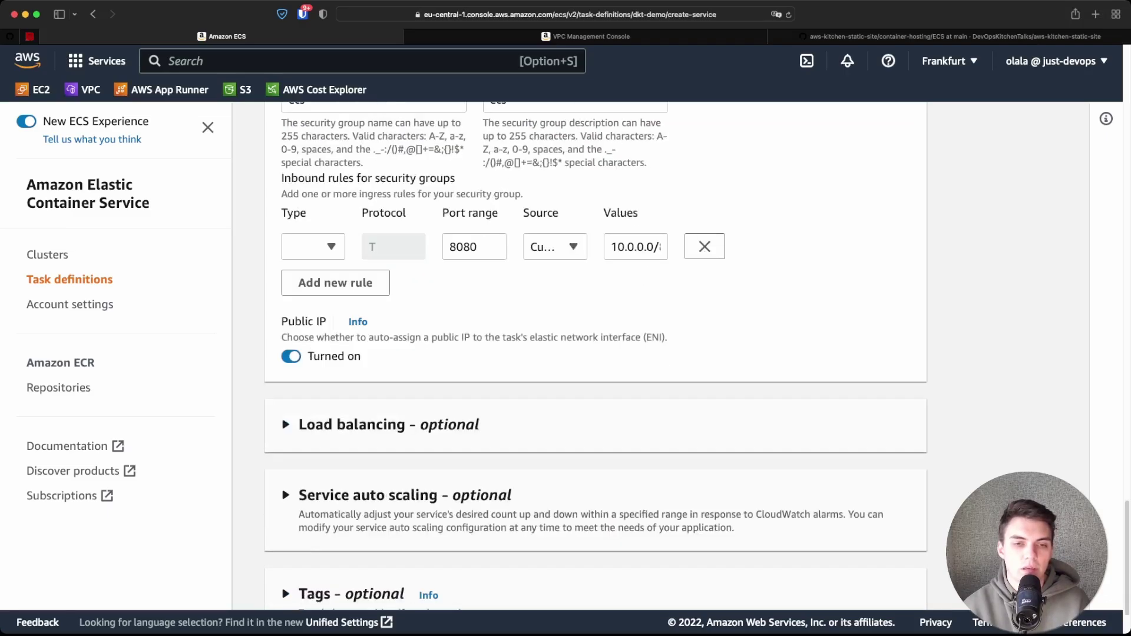
click(291, 357)
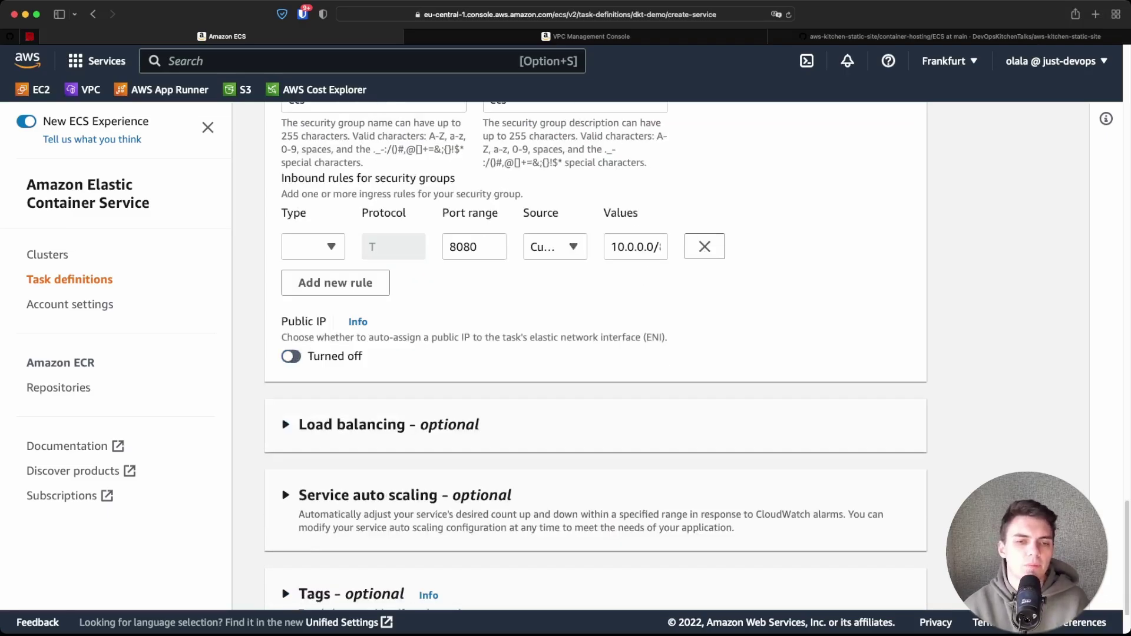
click(351, 424)
scroll(595, 356, down, 1)
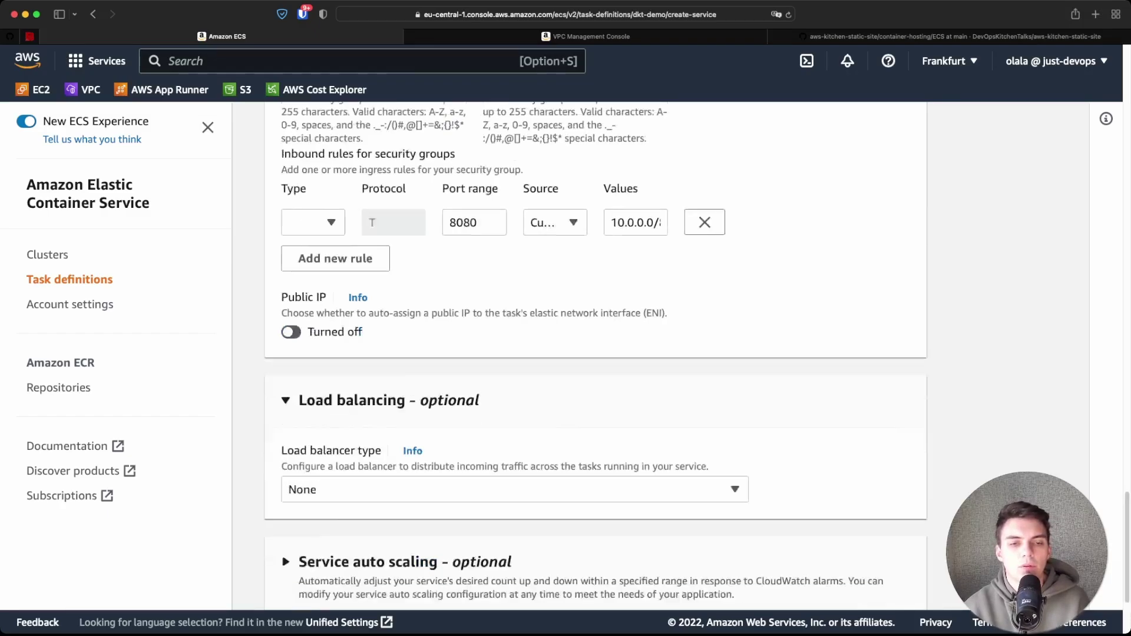
scroll(595, 356, down, 3)
click(735, 381)
click(357, 446)
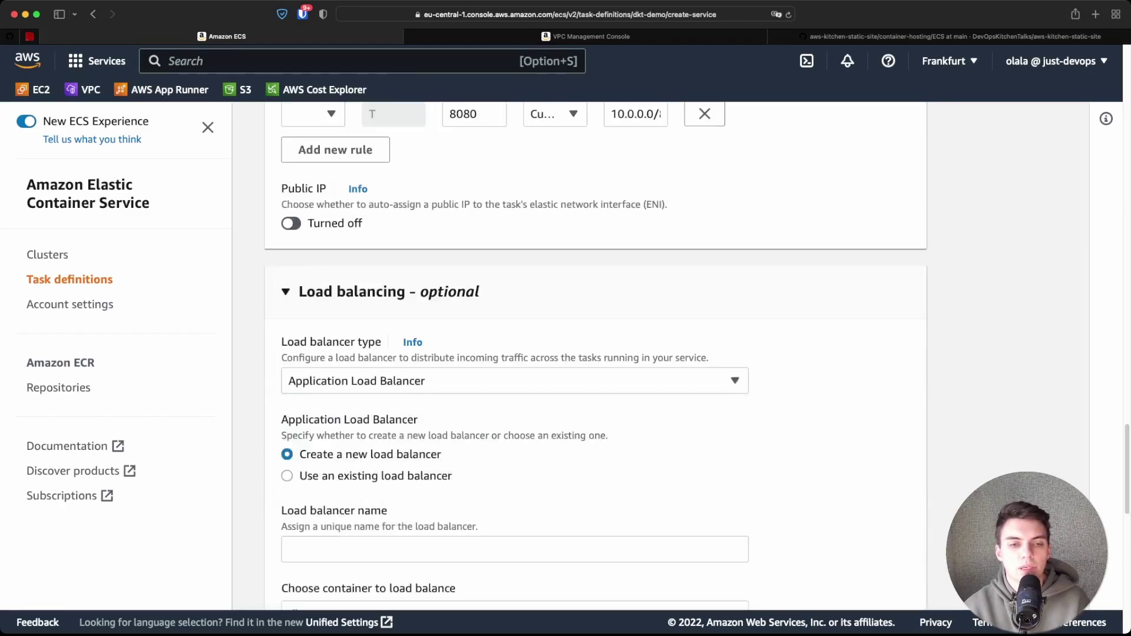
Step: Name both the service's new load balancer and its new target group dkt-demo
scroll(596, 356, down, 3)
click(357, 430)
scroll(595, 356, down, 3)
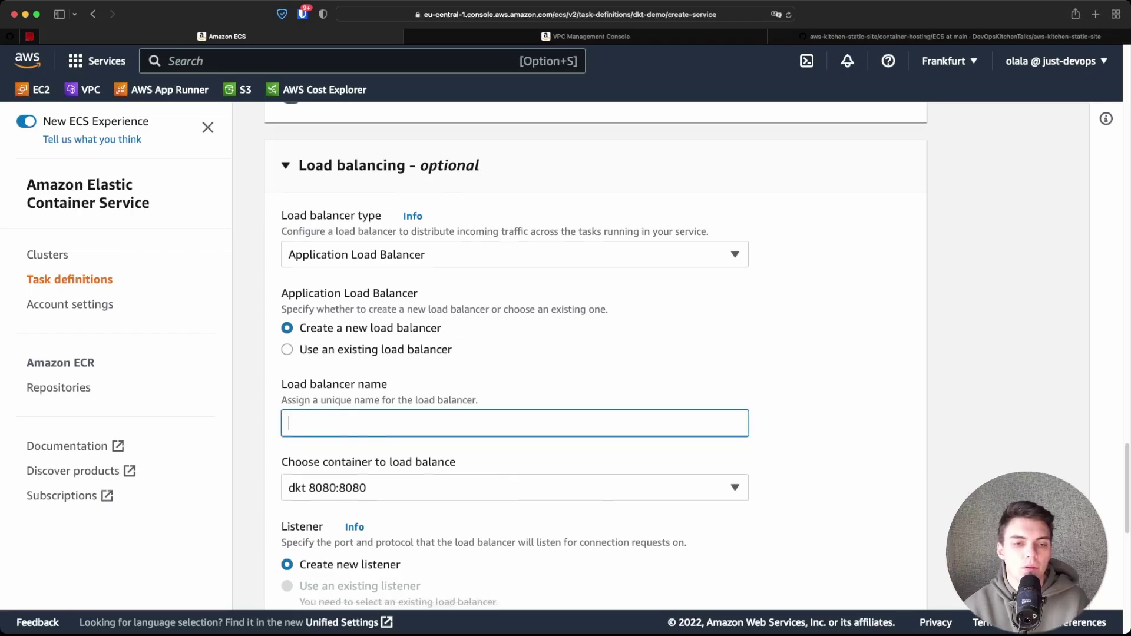
text(dkt-demo)
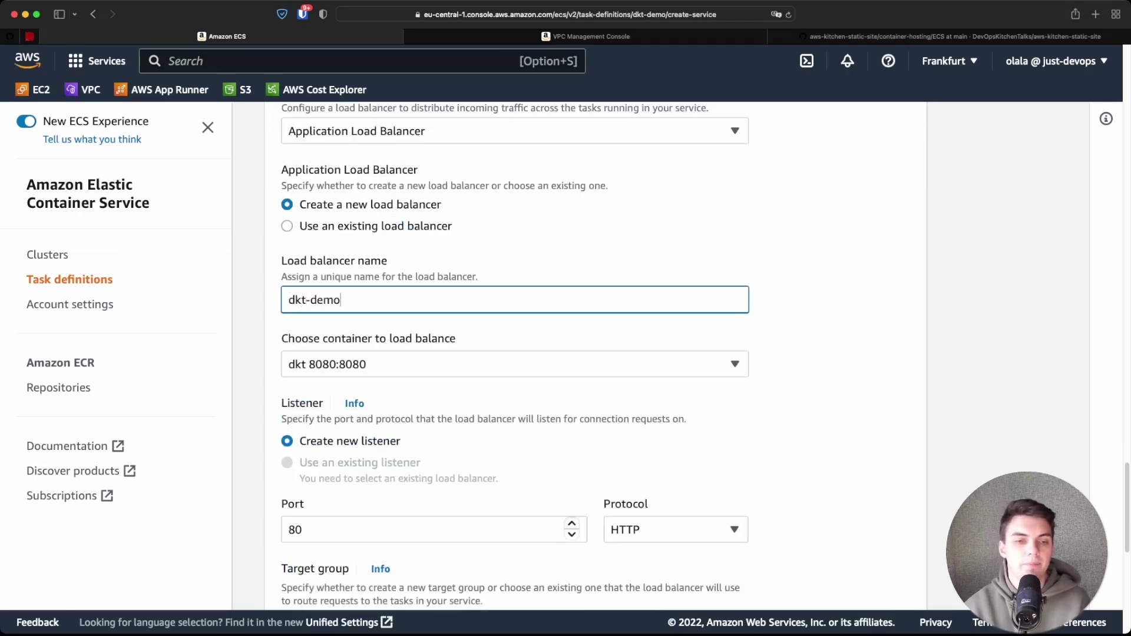
scroll(596, 356, down, 5)
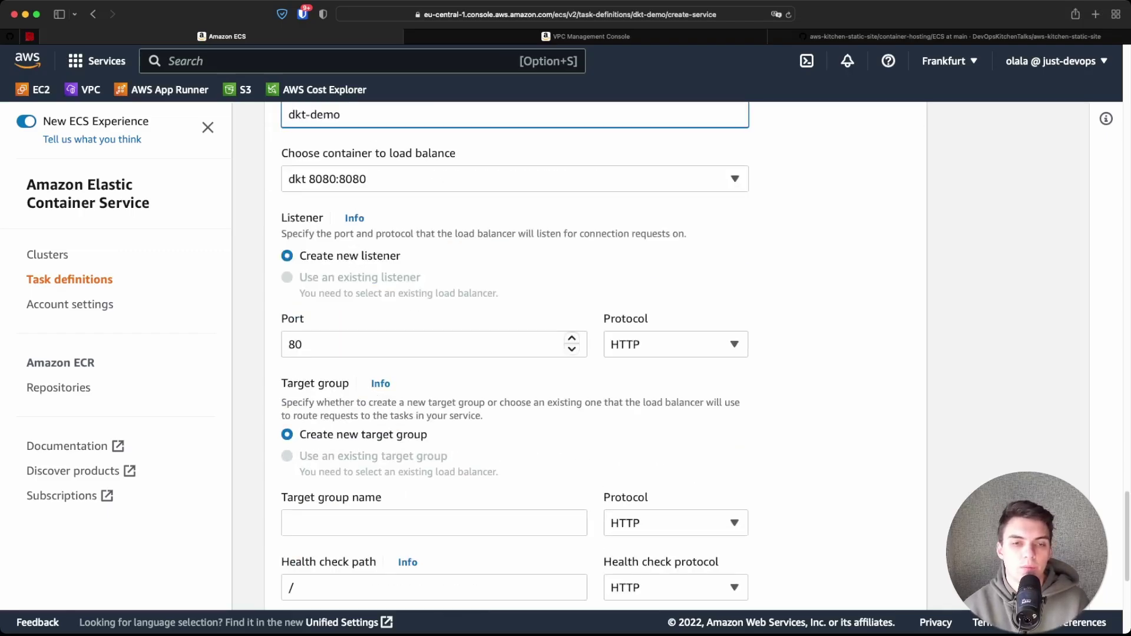
scroll(596, 356, down, 3)
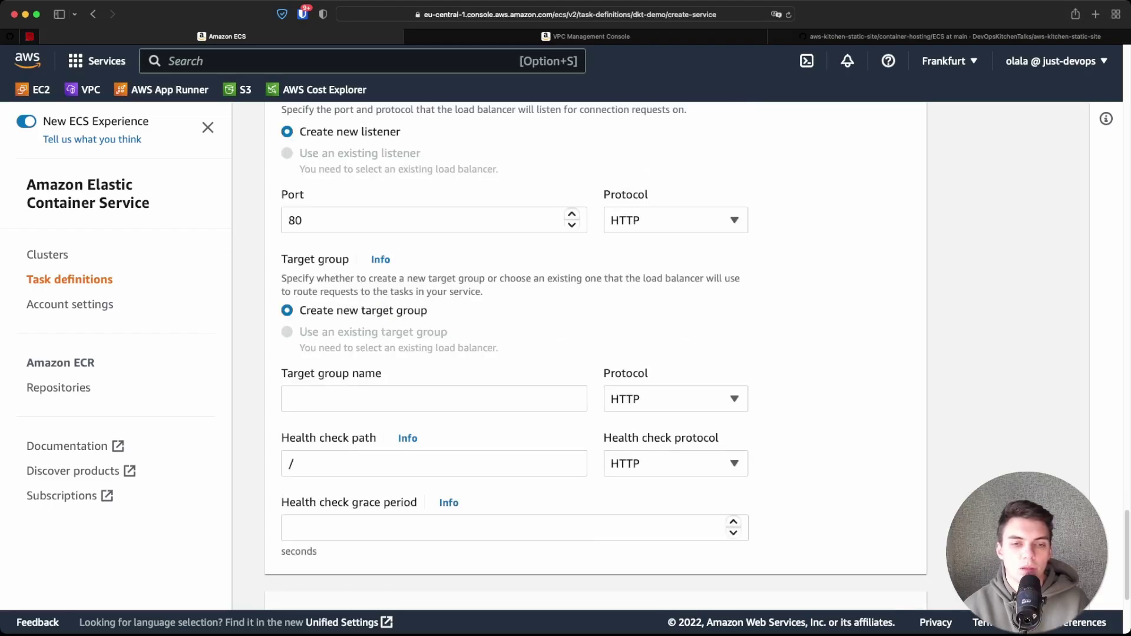
click(357, 399)
text(dkt-dem)
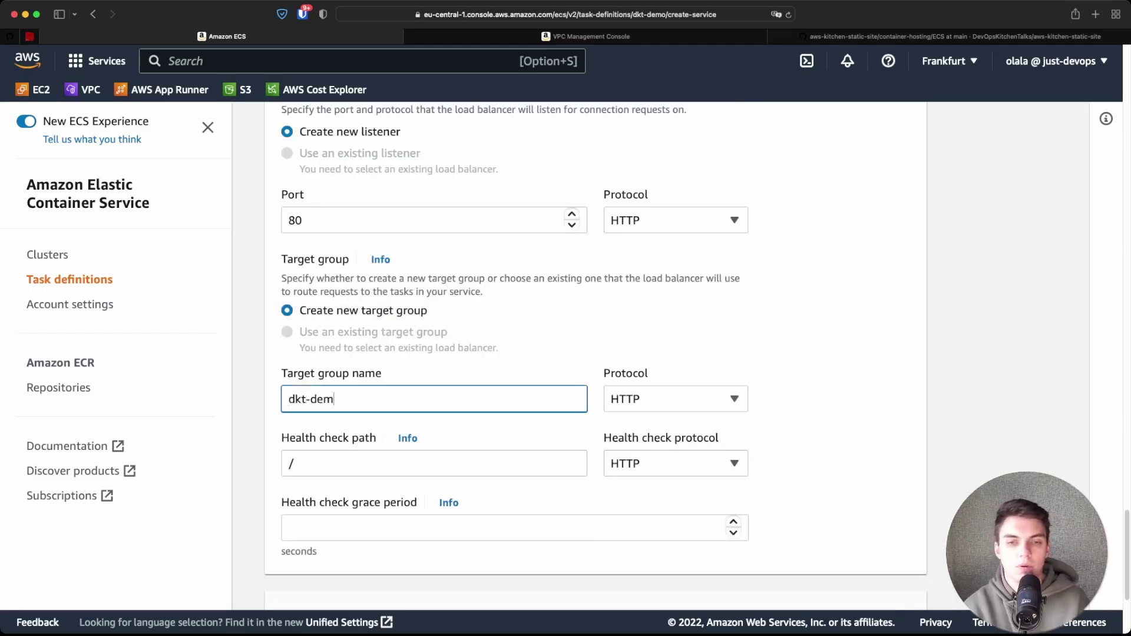
text(o)
Step: Review the service's load balancer, listener, target group and health check settings
scroll(595, 356, down, 5)
scroll(595, 356, up, 13)
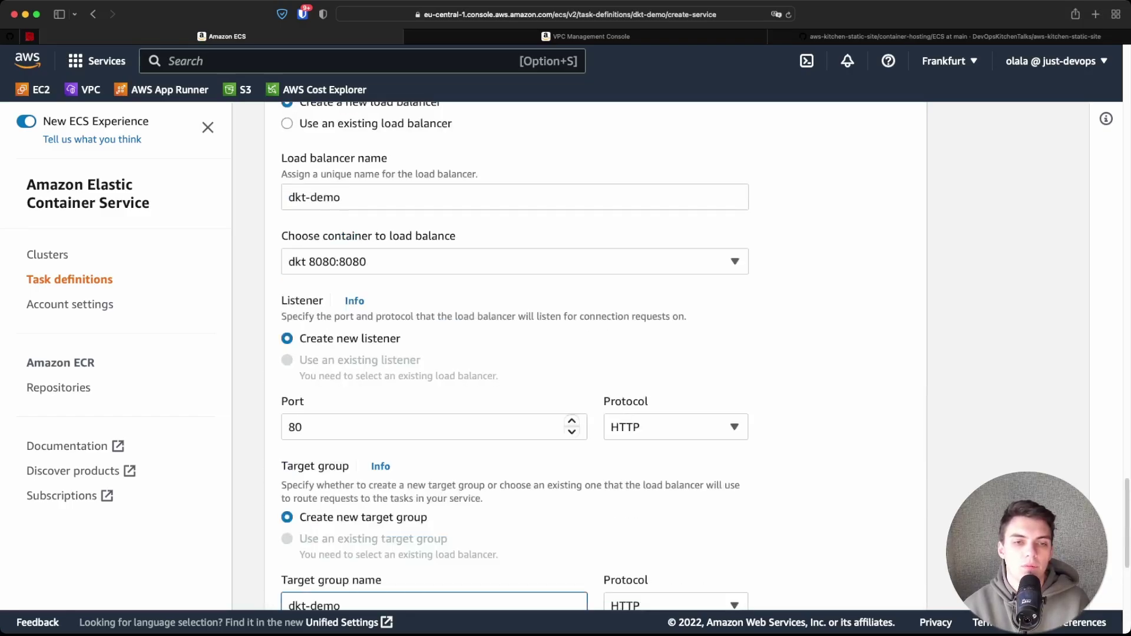
scroll(515, 356, up, 3)
scroll(515, 356, down, 8)
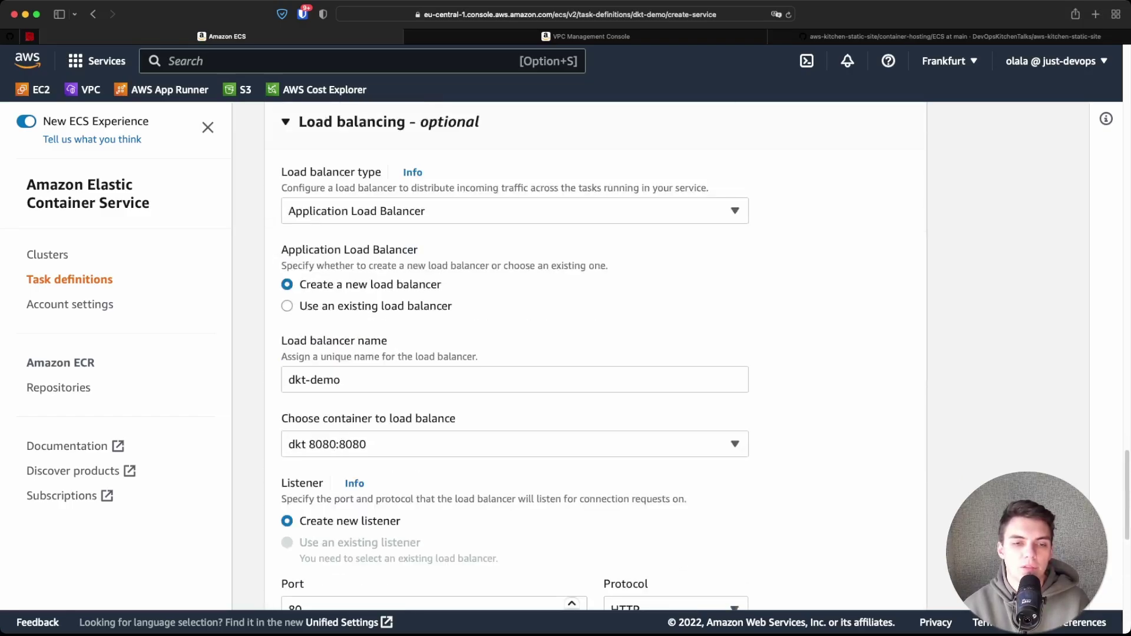
scroll(596, 356, down, 6)
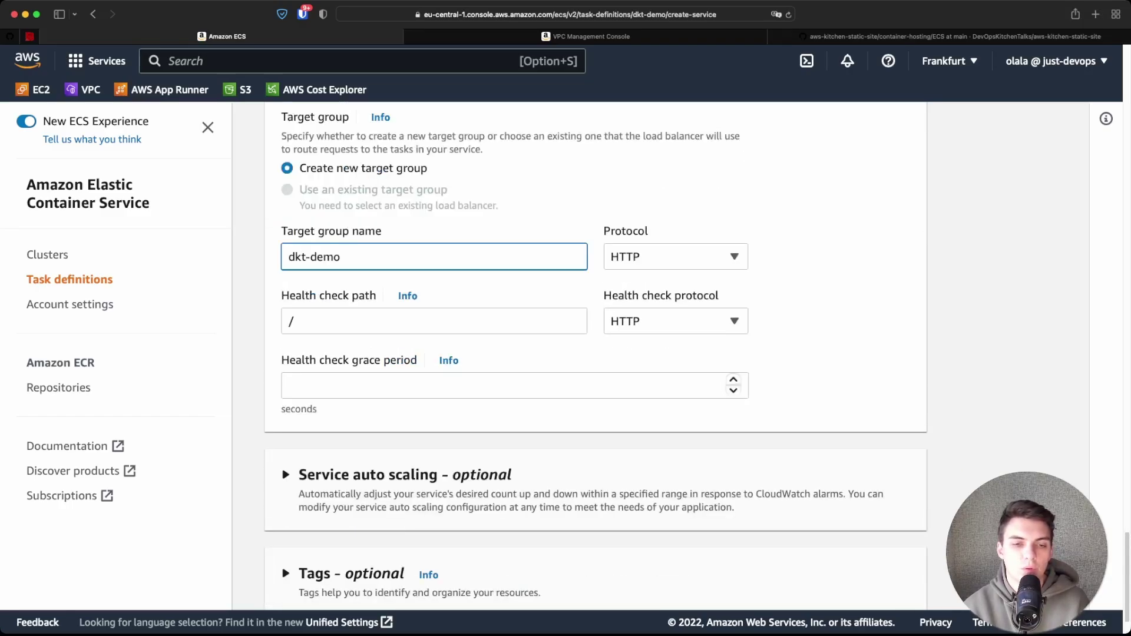
scroll(595, 356, down, 2)
scroll(596, 356, up, 7)
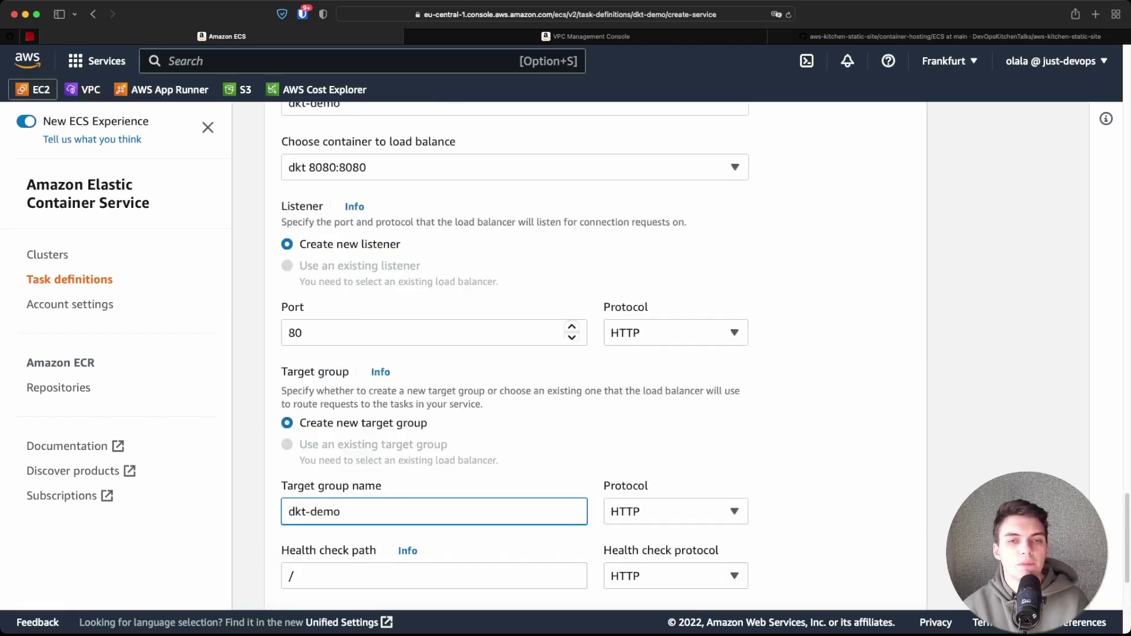
Step: Open the EC2 console in a separate browser tab, close the VPC tab, and go to the load balancers list
super+click(33, 90)
click(449, 36)
key(super+w)
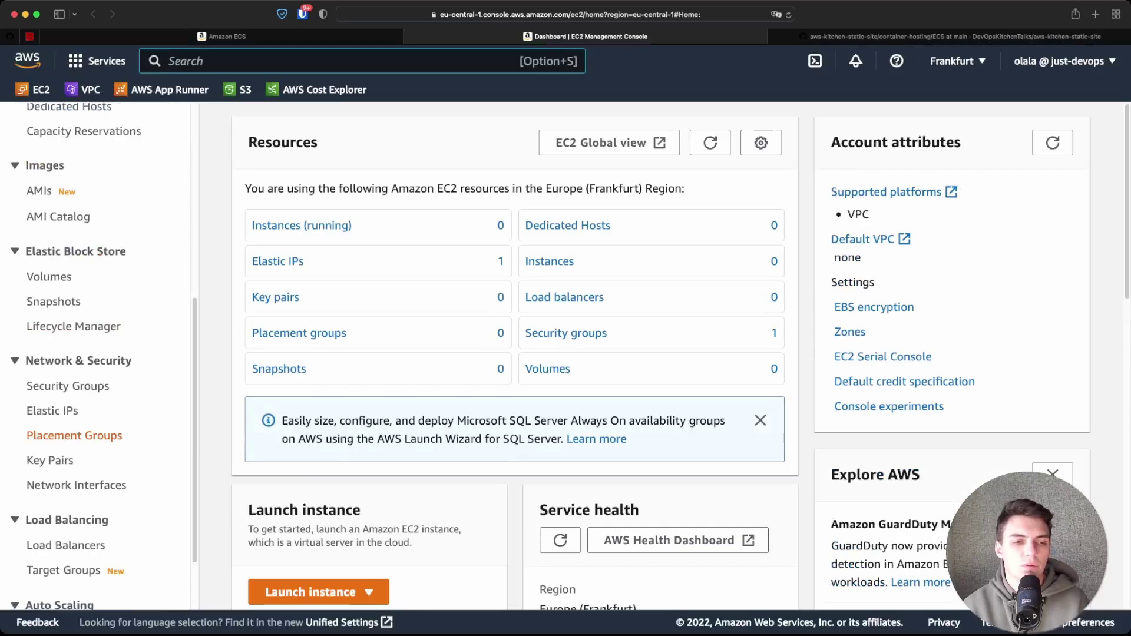
scroll(95, 436, down, 3)
click(67, 458)
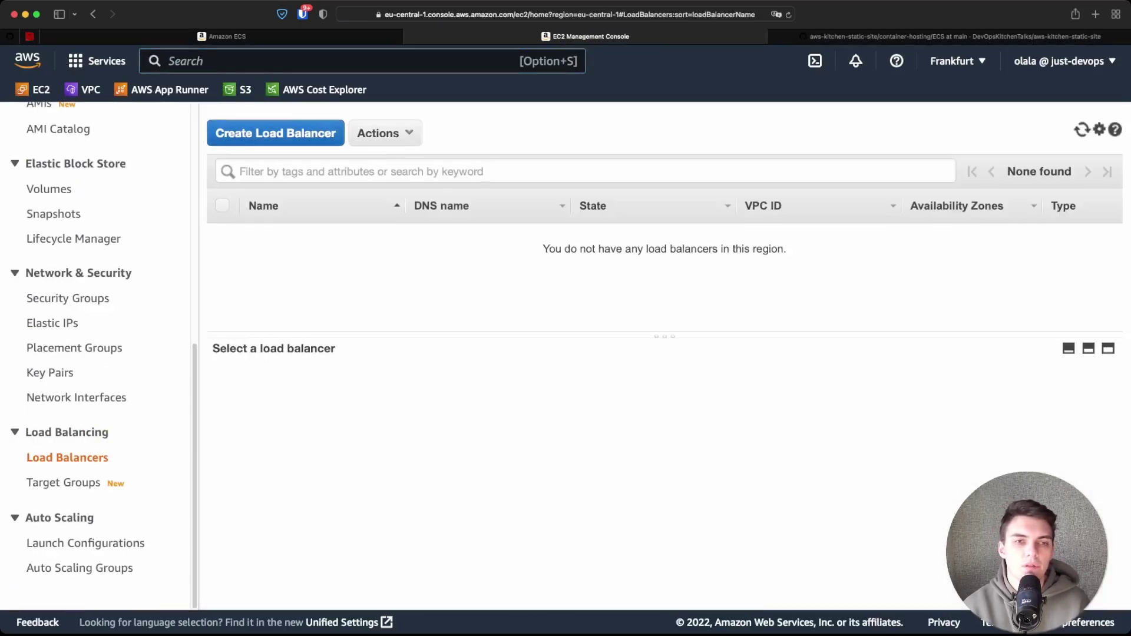
Step: Start creating an Application Load Balancer in EC2 and name it dkt-demo
click(273, 129)
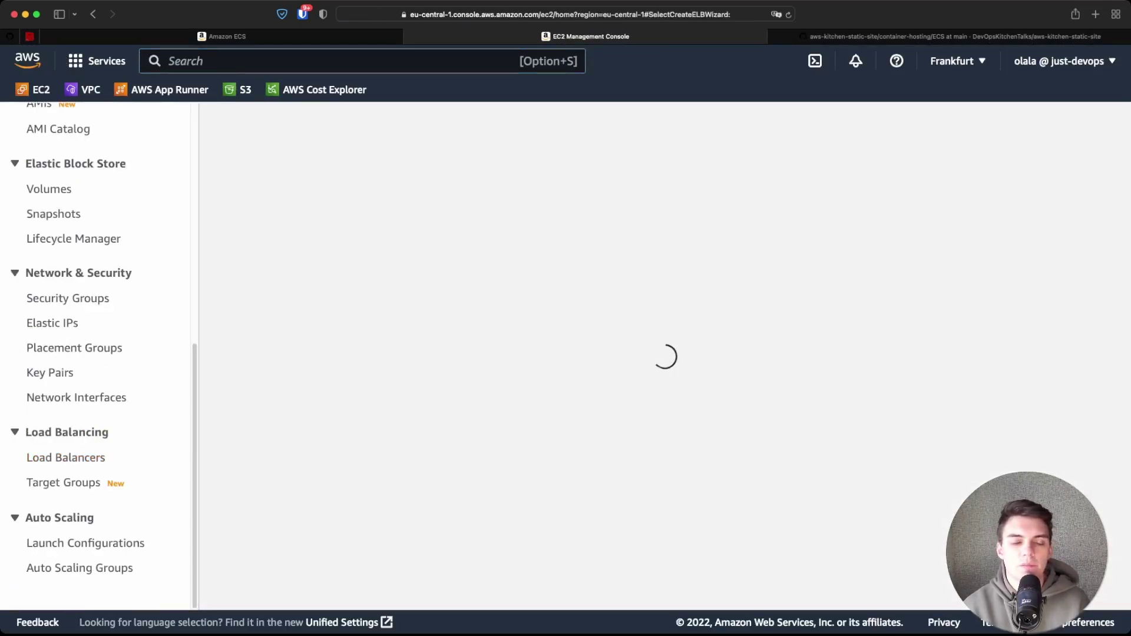
scroll(446, 353, down, 6)
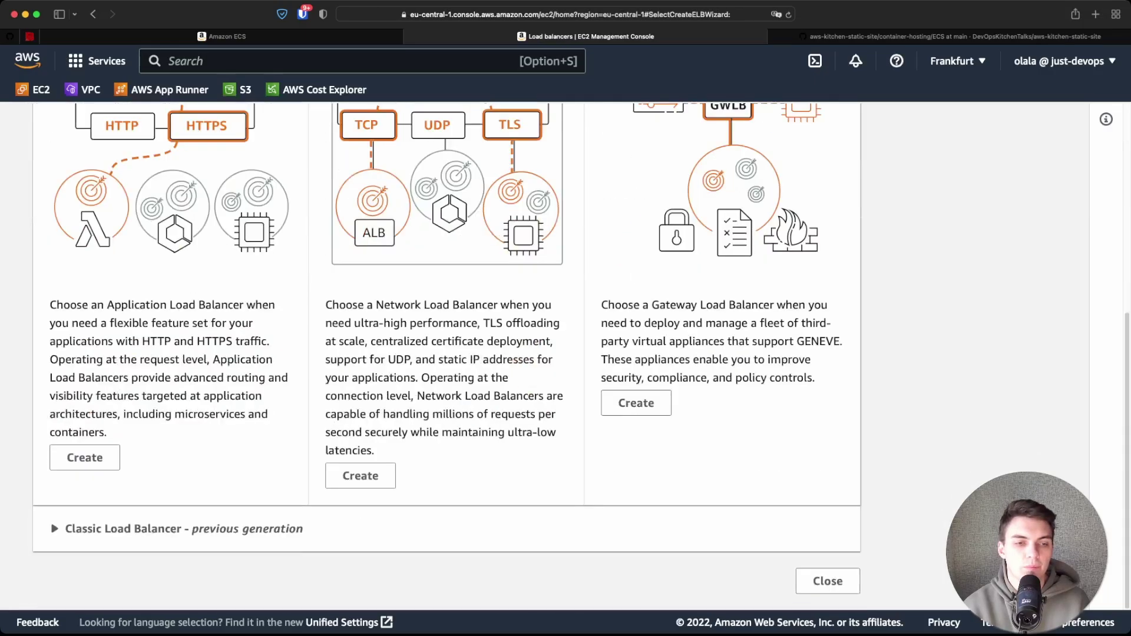
click(84, 457)
scroll(462, 356, down, 3)
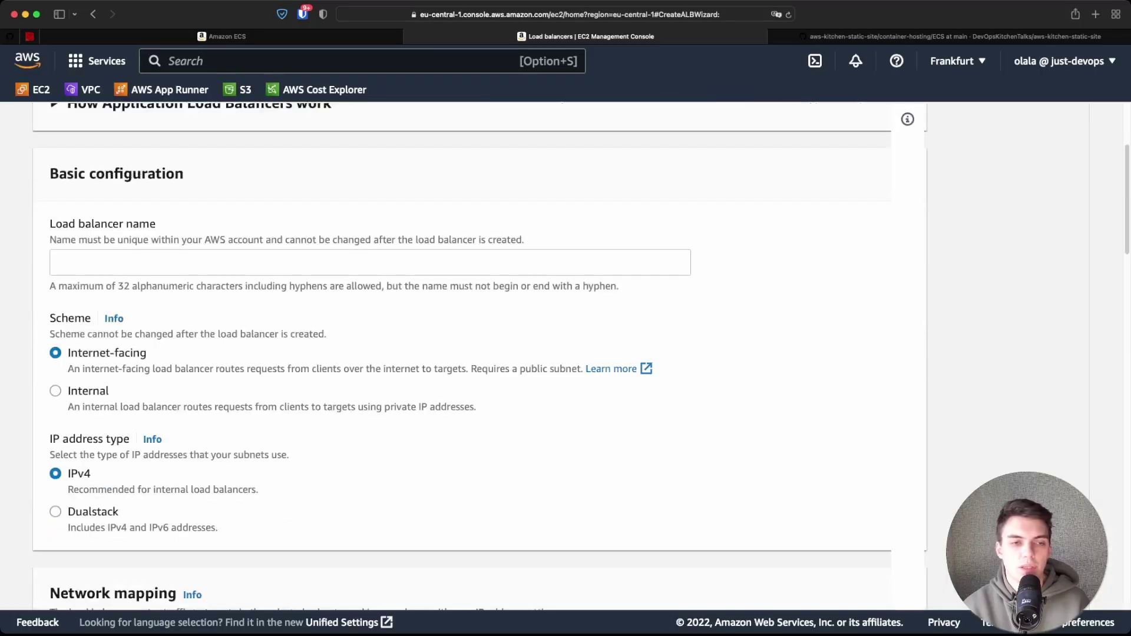
click(57, 263)
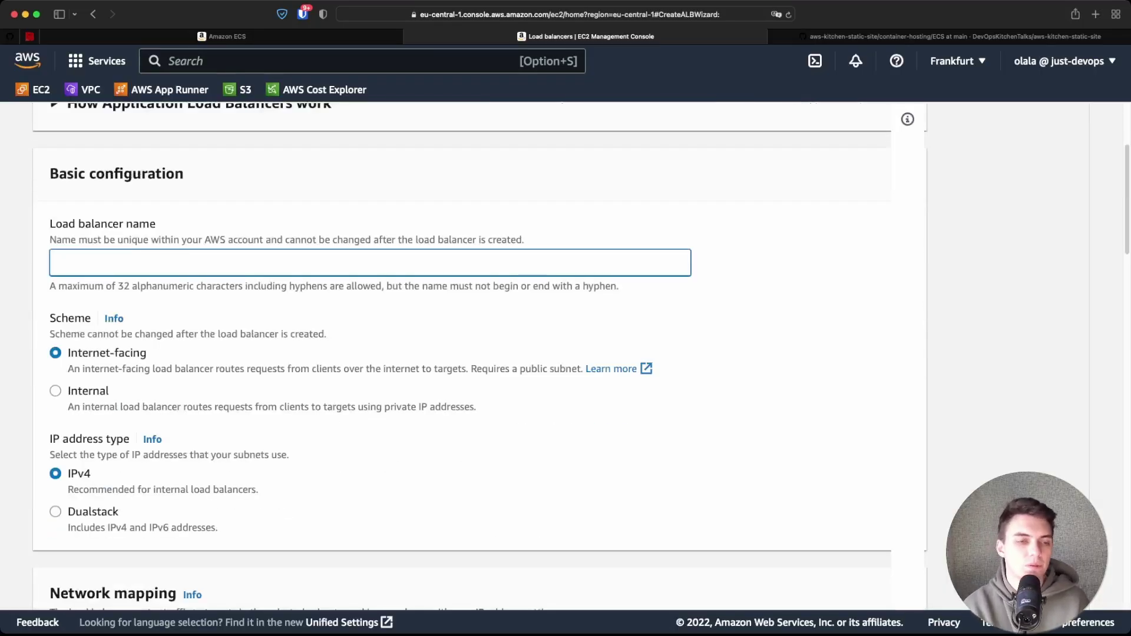
text(dkt-demo)
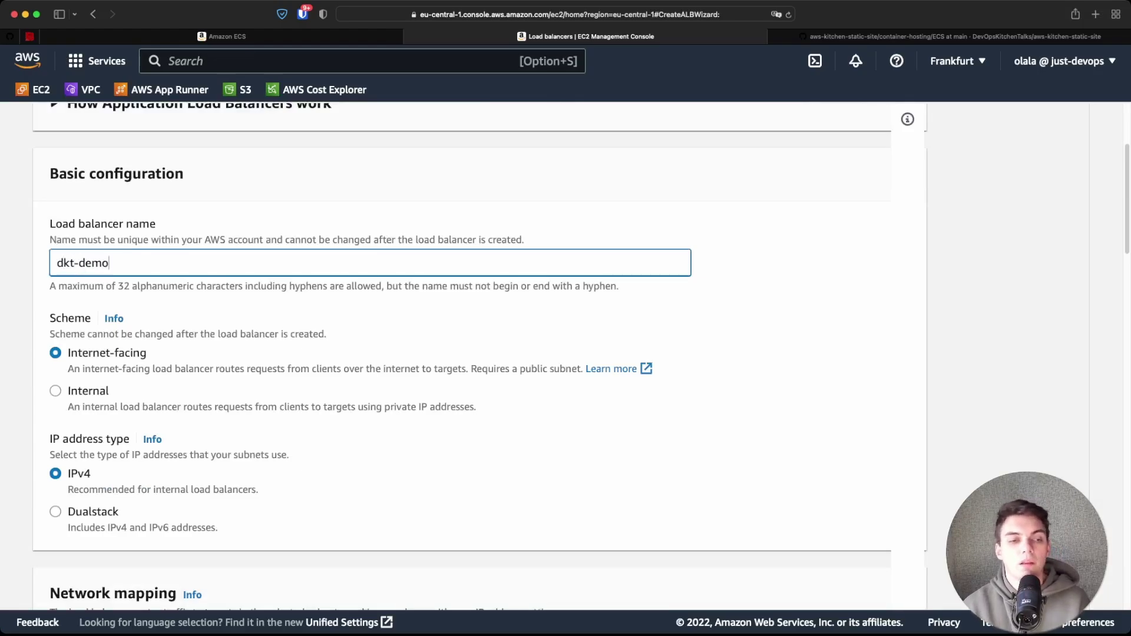
scroll(462, 356, down, 7)
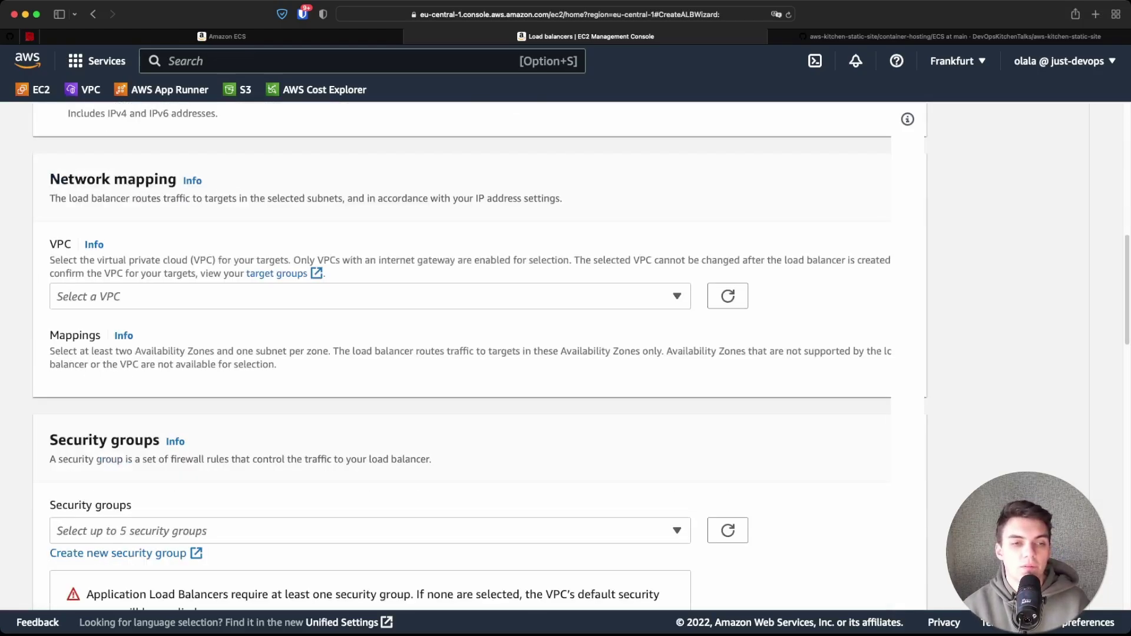
Step: Map the load balancer to dkt-demo-vpc, using its public subnets in eu-central-1a and eu-central-1b
click(370, 295)
click(370, 361)
scroll(462, 356, down, 1)
scroll(462, 356, down, 2)
click(64, 292)
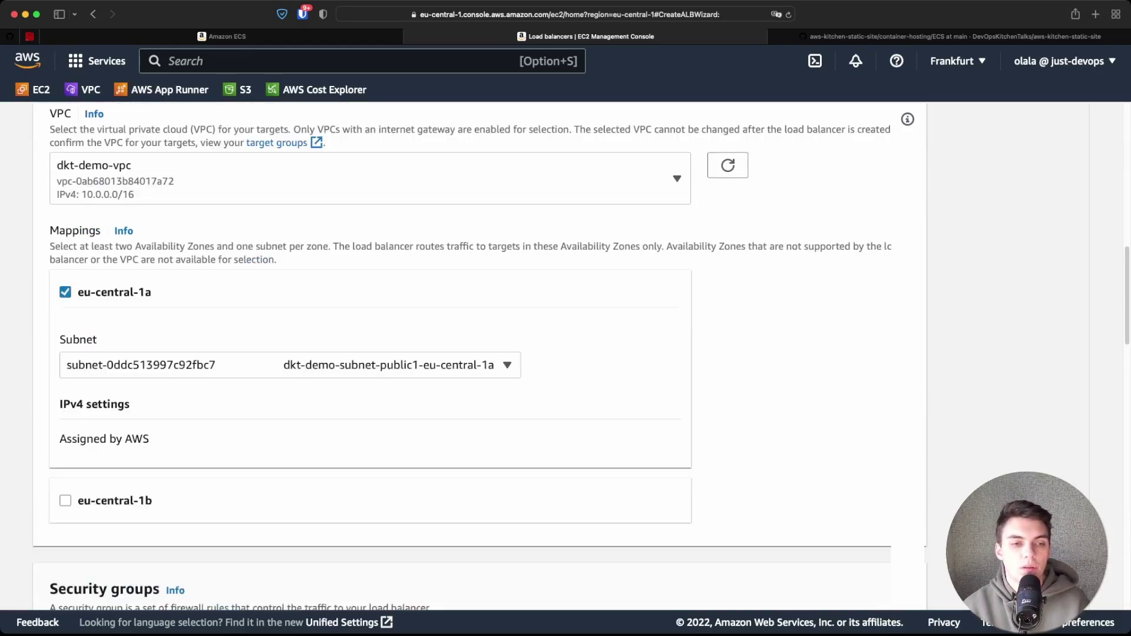
click(290, 365)
click(290, 391)
click(65, 501)
Step: Start a new security group for the load balancer, with alb as both its name and its description
scroll(462, 356, down, 7)
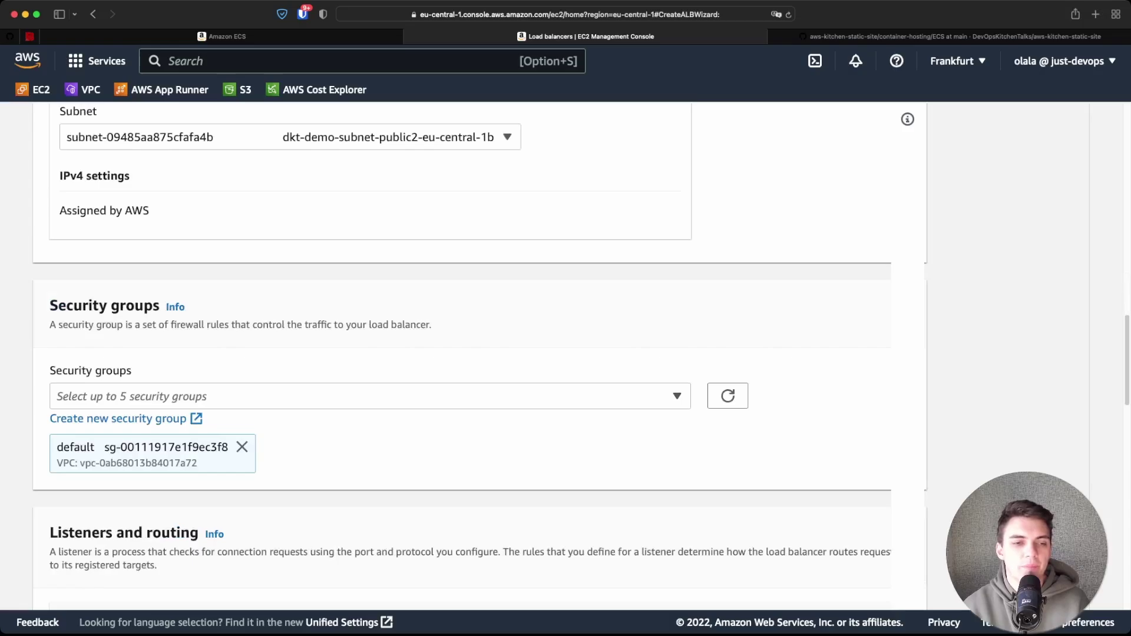
click(117, 418)
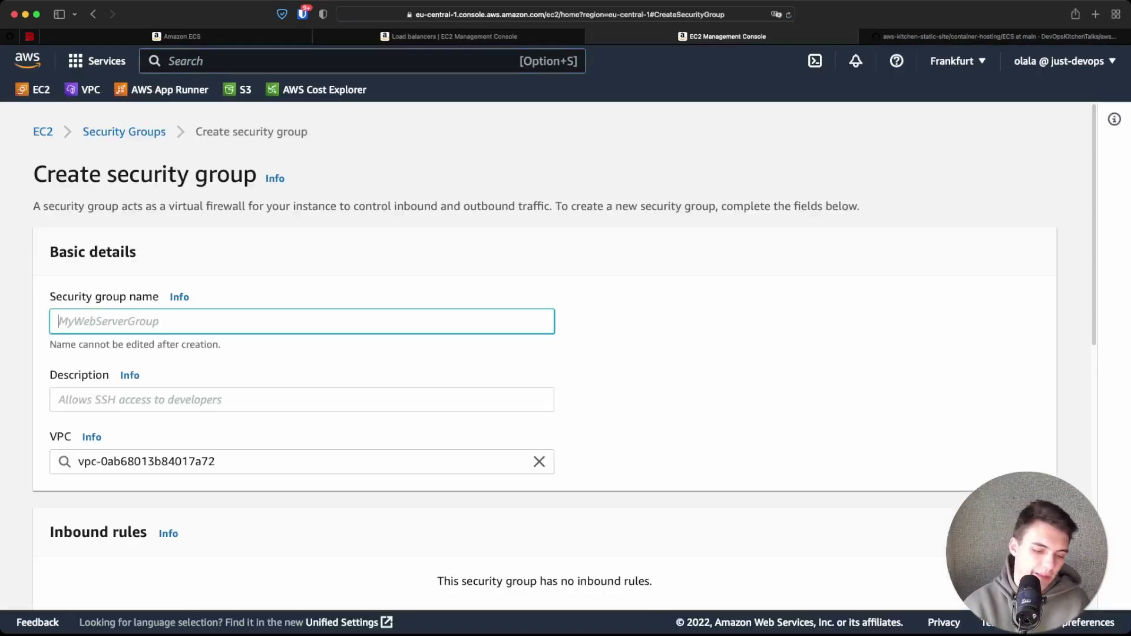
text(alb)
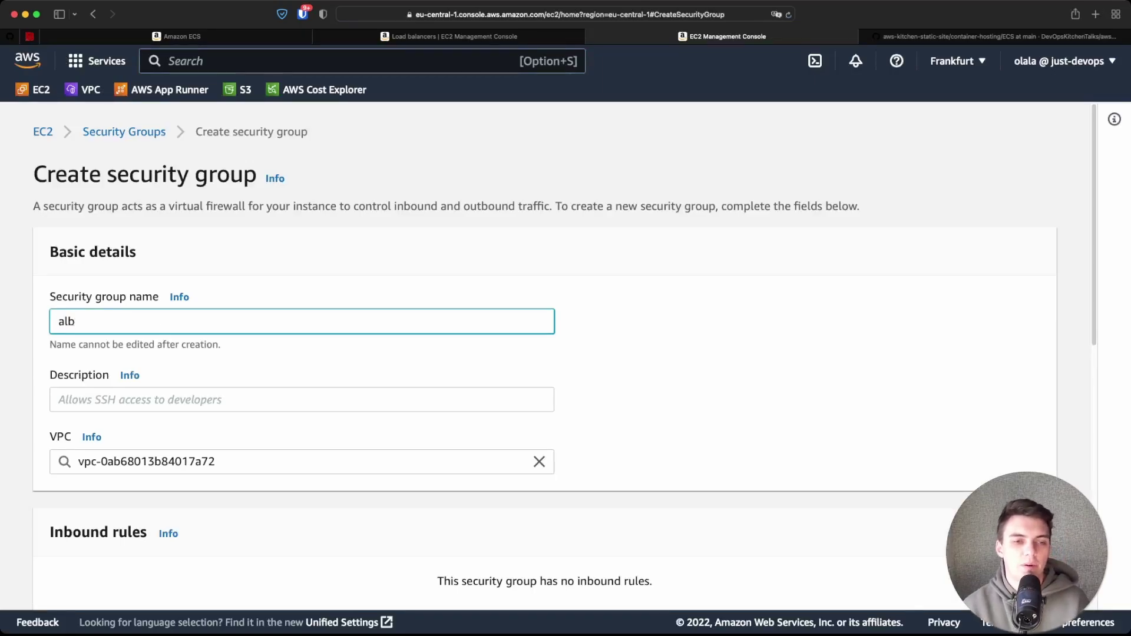
key(Tab)
text(alb)
Step: Add an inbound HTTP rule open to 0.0.0.0/0 and create the security group
scroll(557, 368, down, 5)
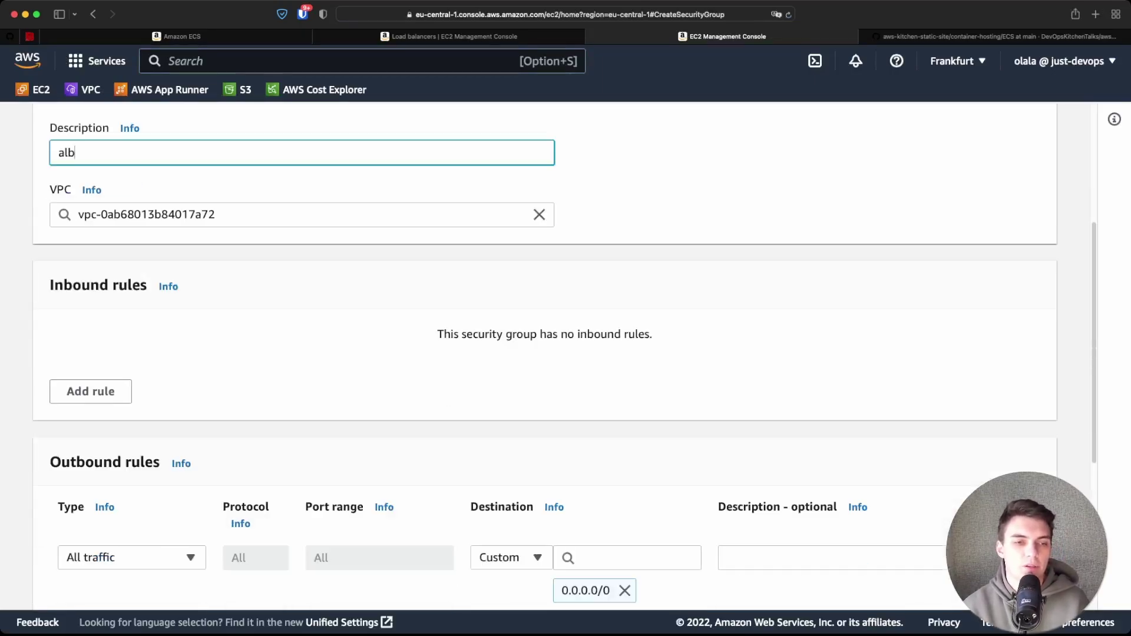
click(90, 391)
click(132, 381)
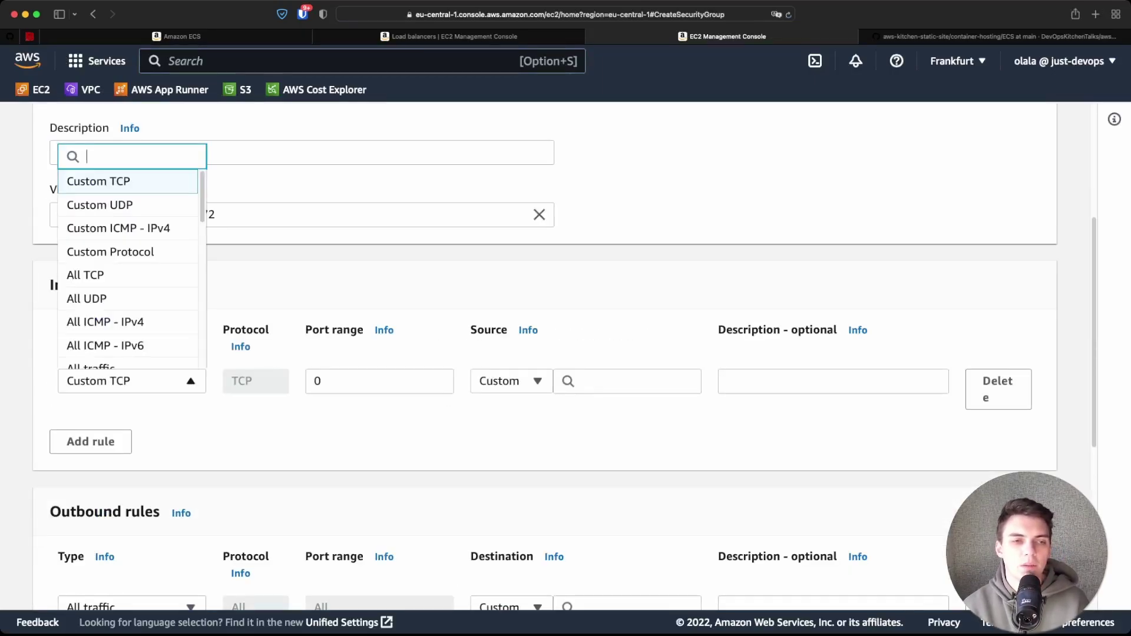
scroll(127, 326, down, 3)
scroll(128, 265, down, 3)
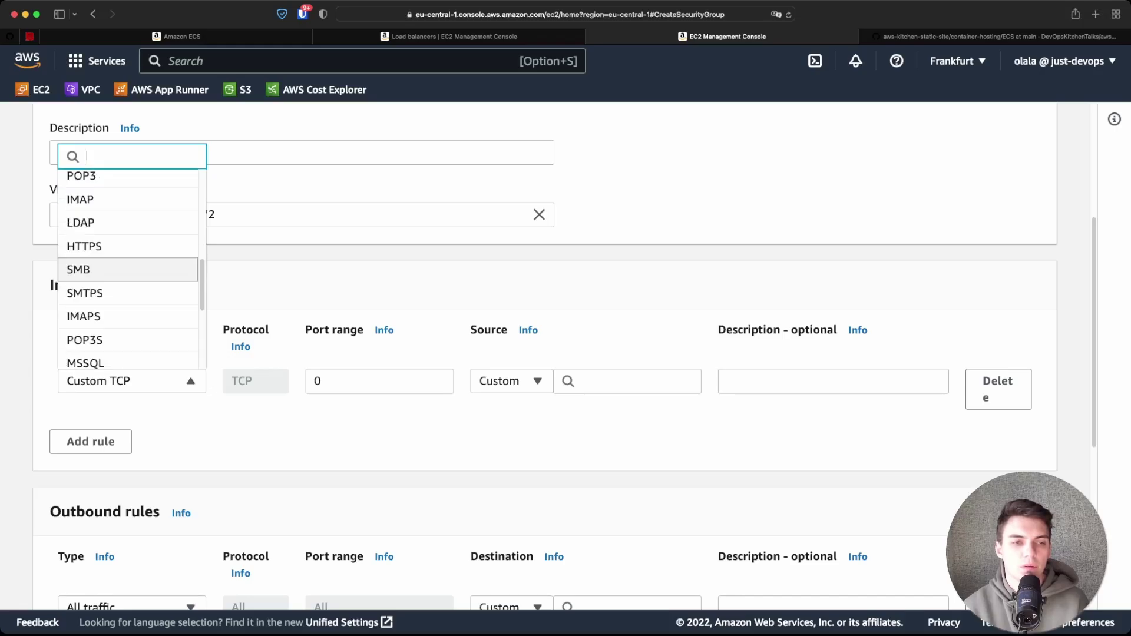
text(htt)
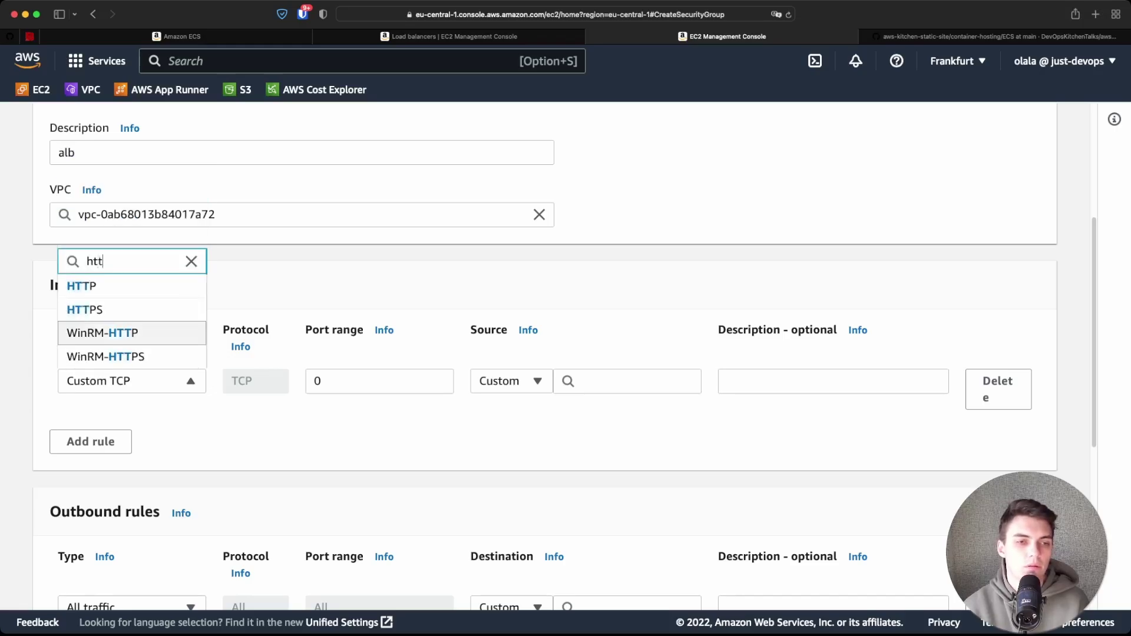
click(127, 285)
click(626, 381)
click(601, 189)
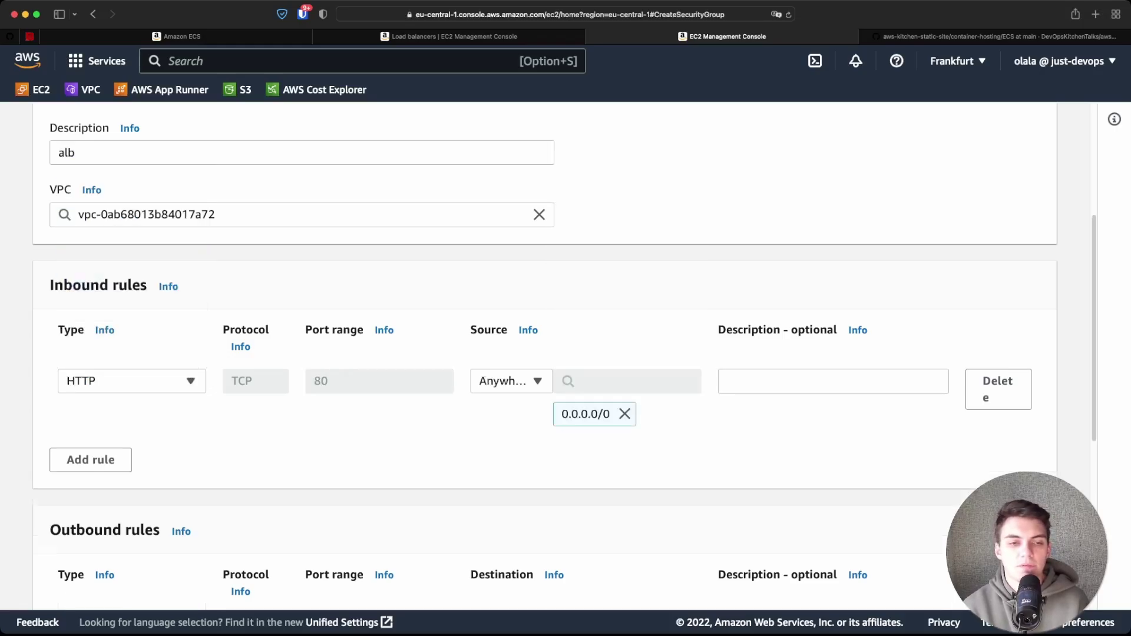
scroll(544, 354, down, 3)
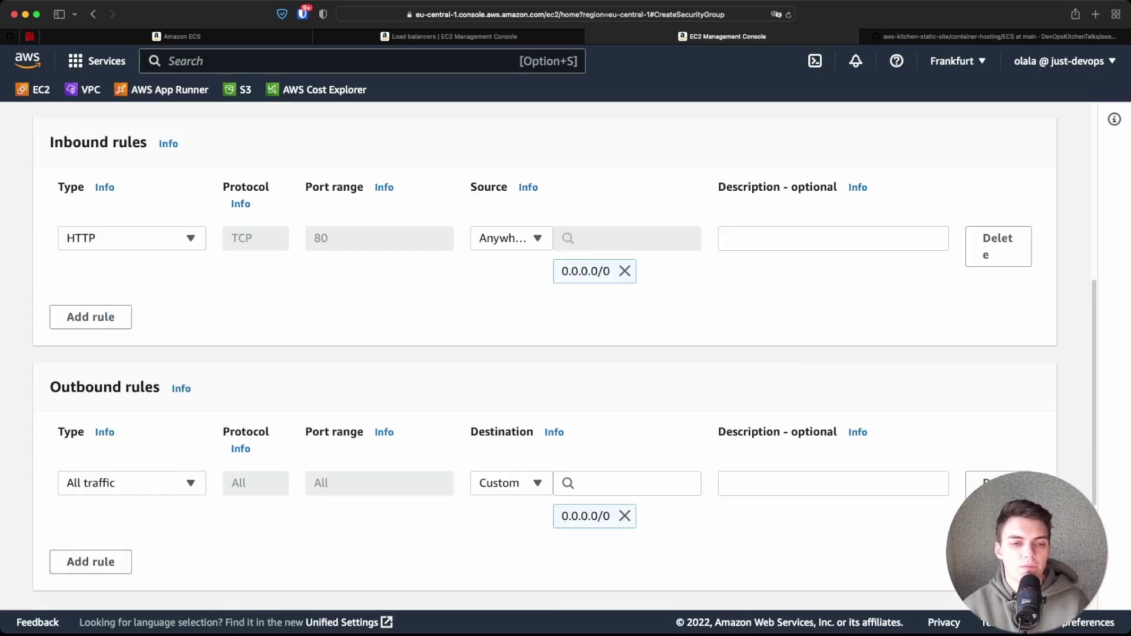
scroll(545, 354, down, 5)
click(927, 581)
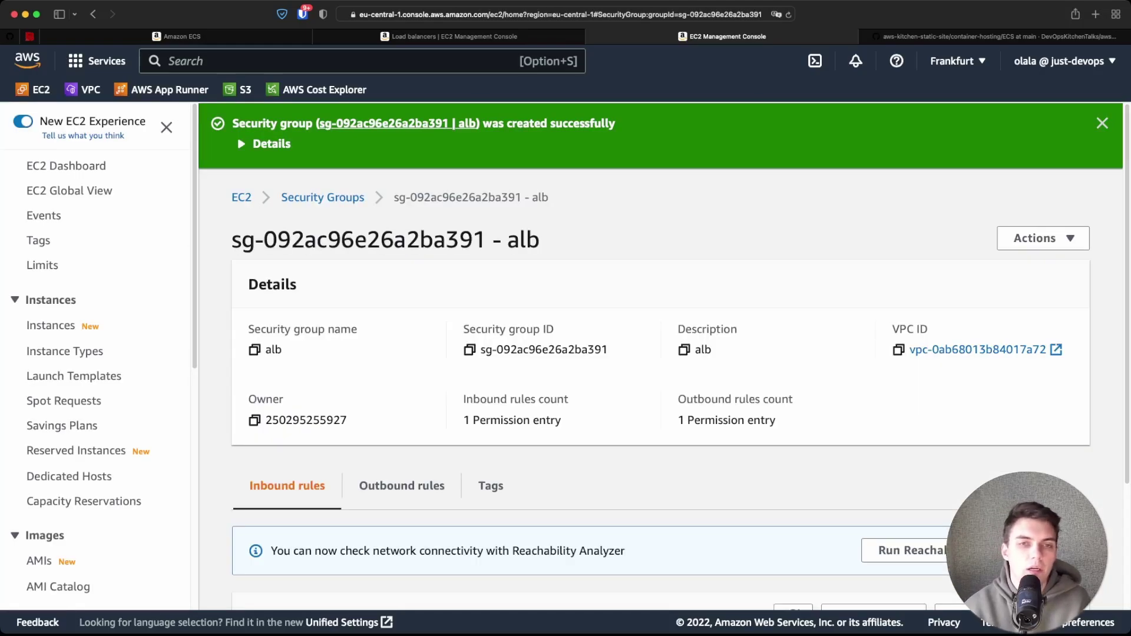
Step: Back in the load balancer form, refresh the security groups and replace the default group with alb
click(449, 36)
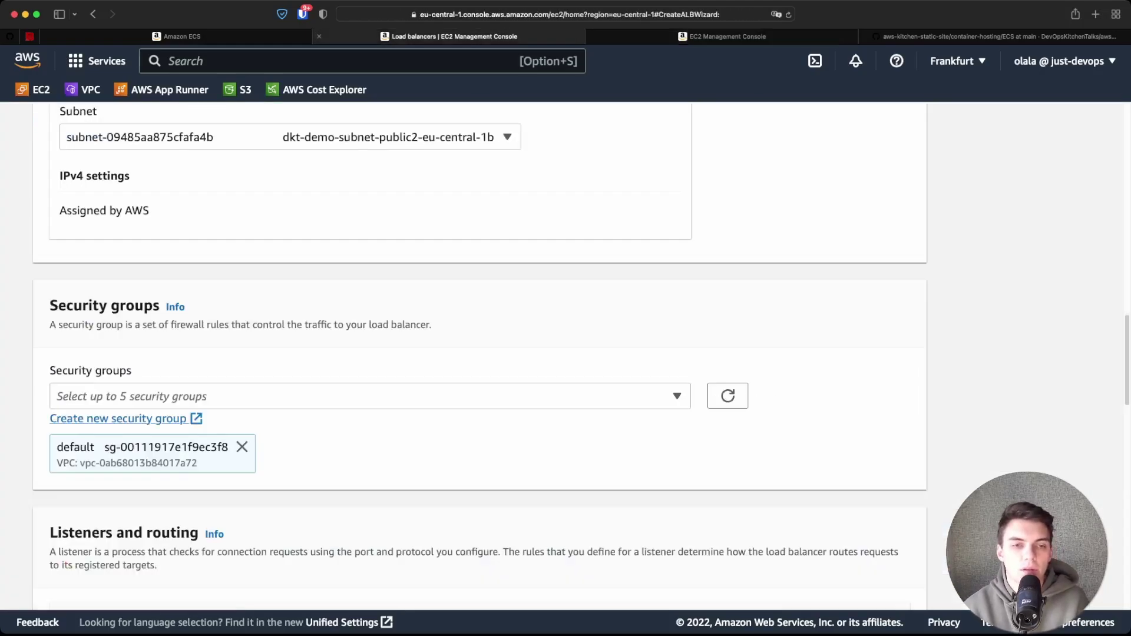
click(727, 395)
click(369, 396)
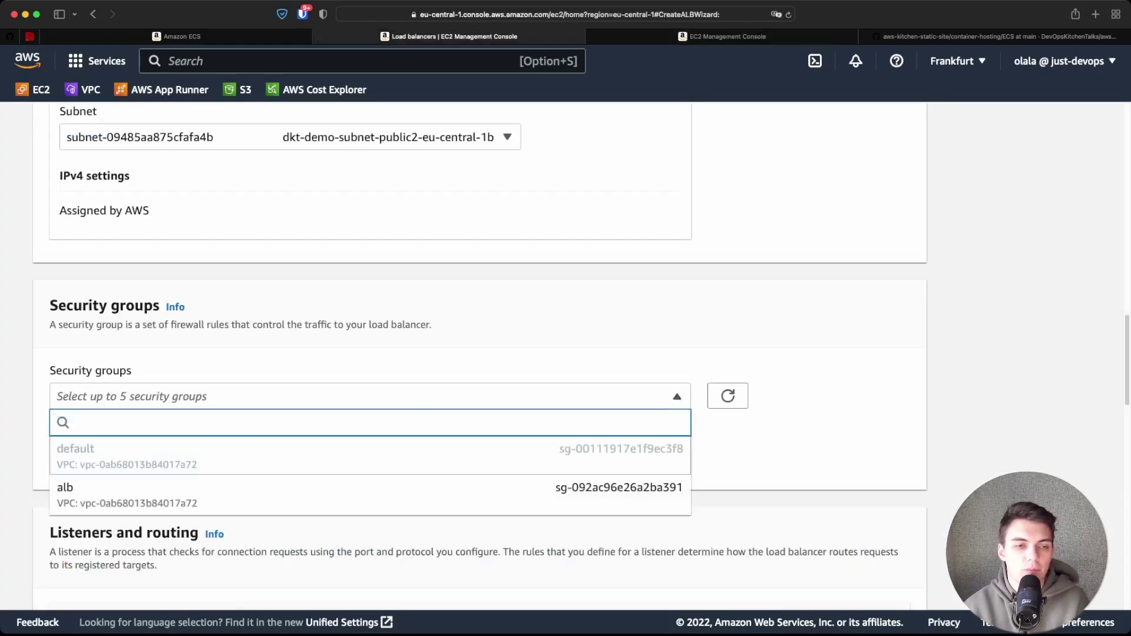
click(370, 493)
click(242, 446)
Step: Start creating a target group for the HTTP:80 listener with IP addresses as the target type
scroll(566, 353, down, 5)
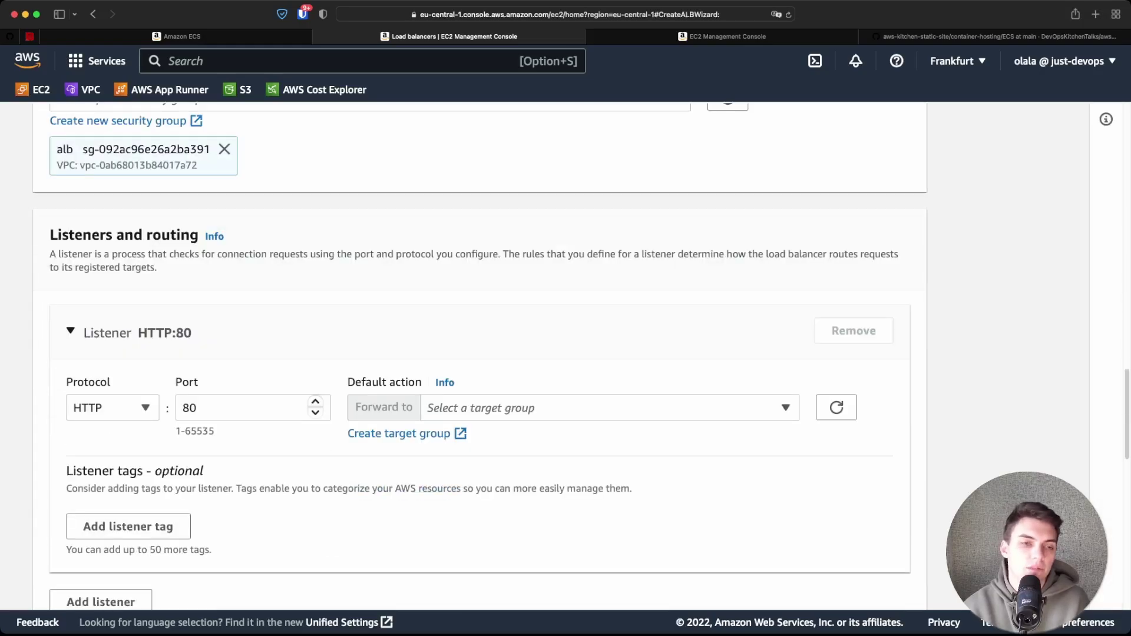
click(398, 434)
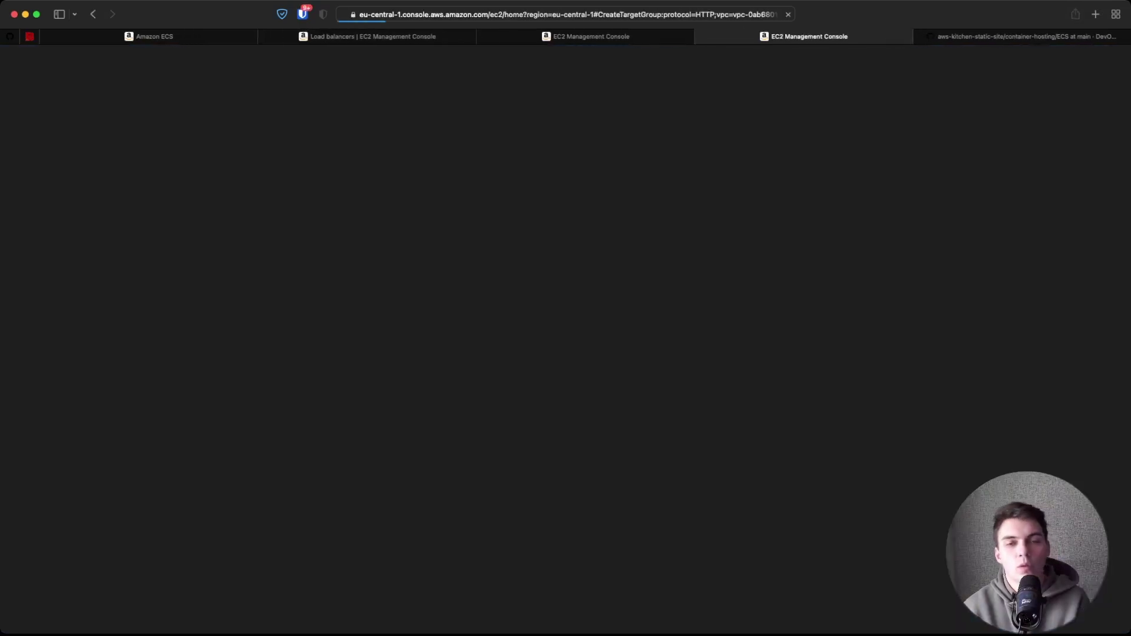
scroll(578, 354, down, 3)
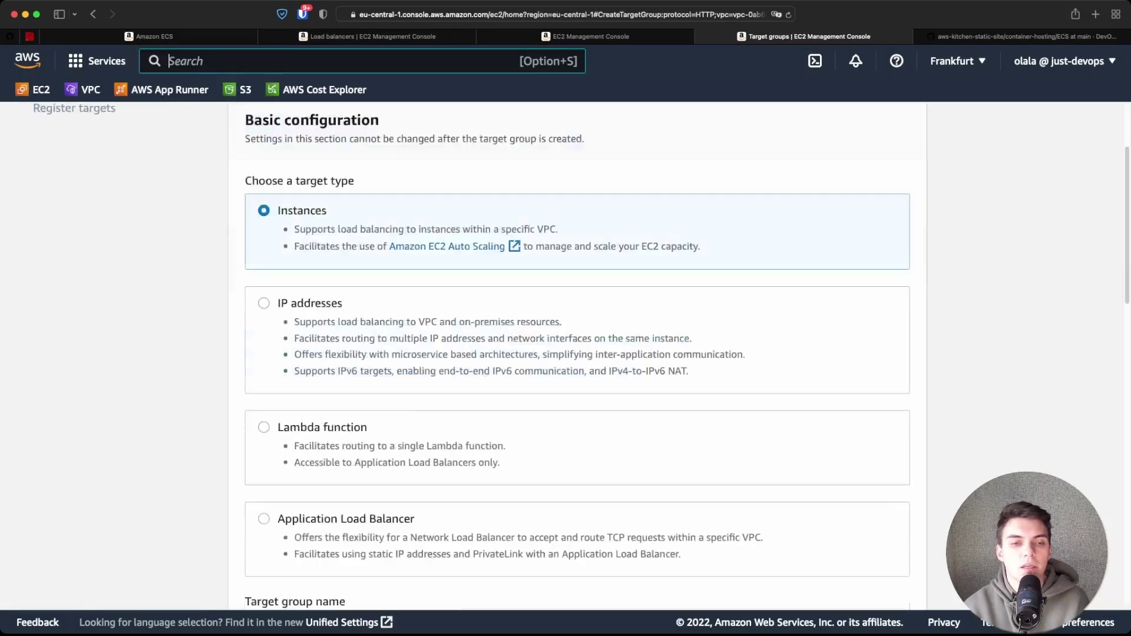
click(263, 187)
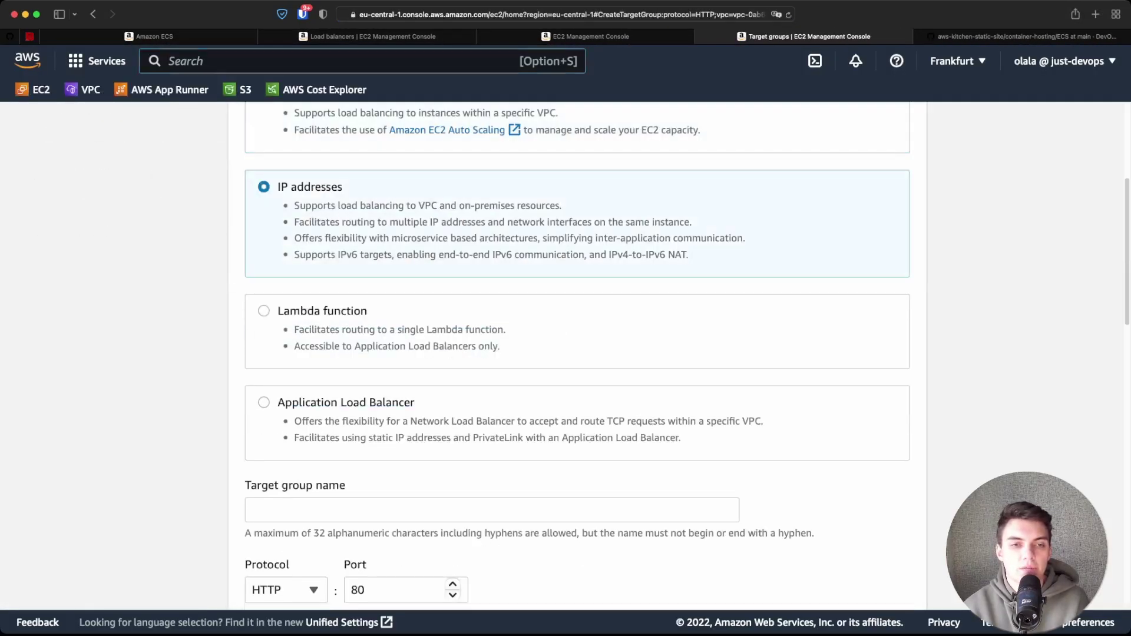
drag(294, 206, 688, 254)
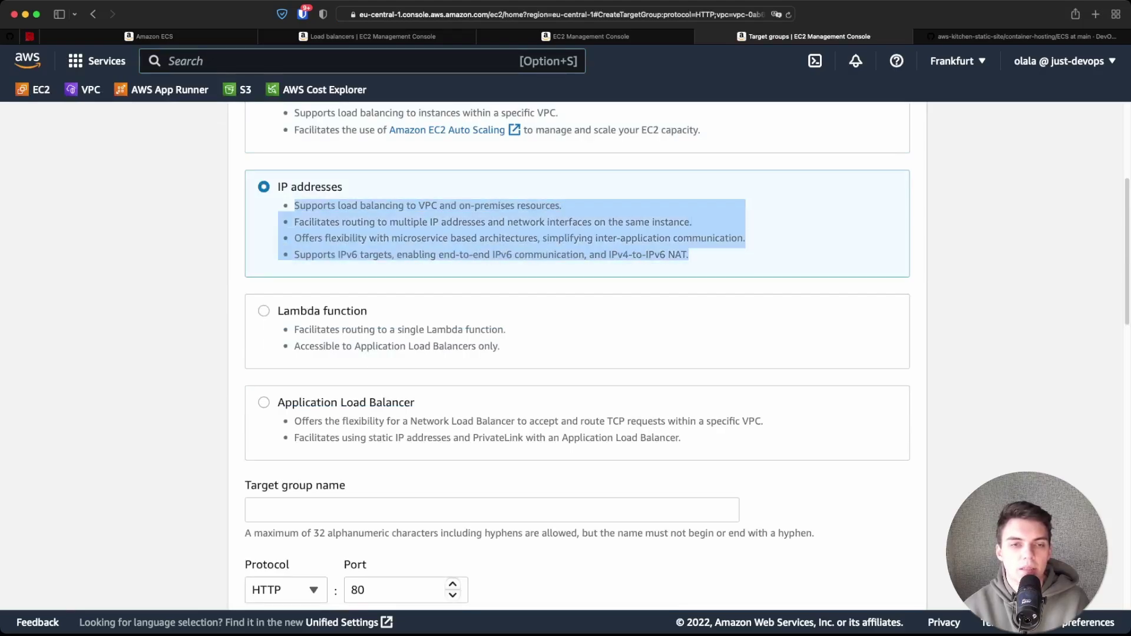
click(688, 254)
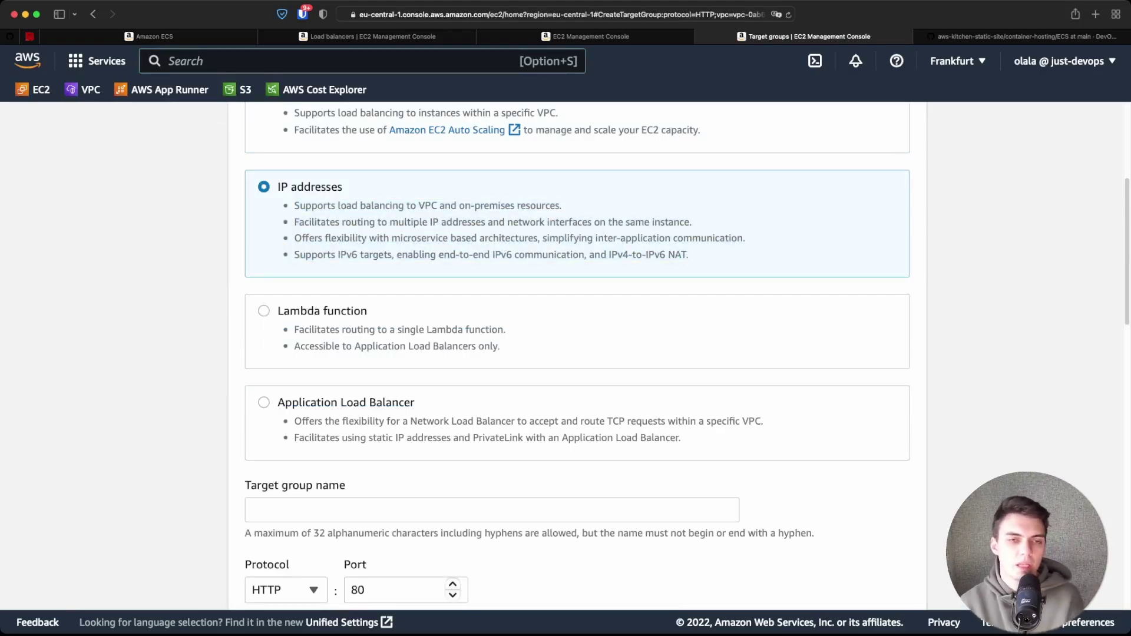
scroll(565, 354, up, 2)
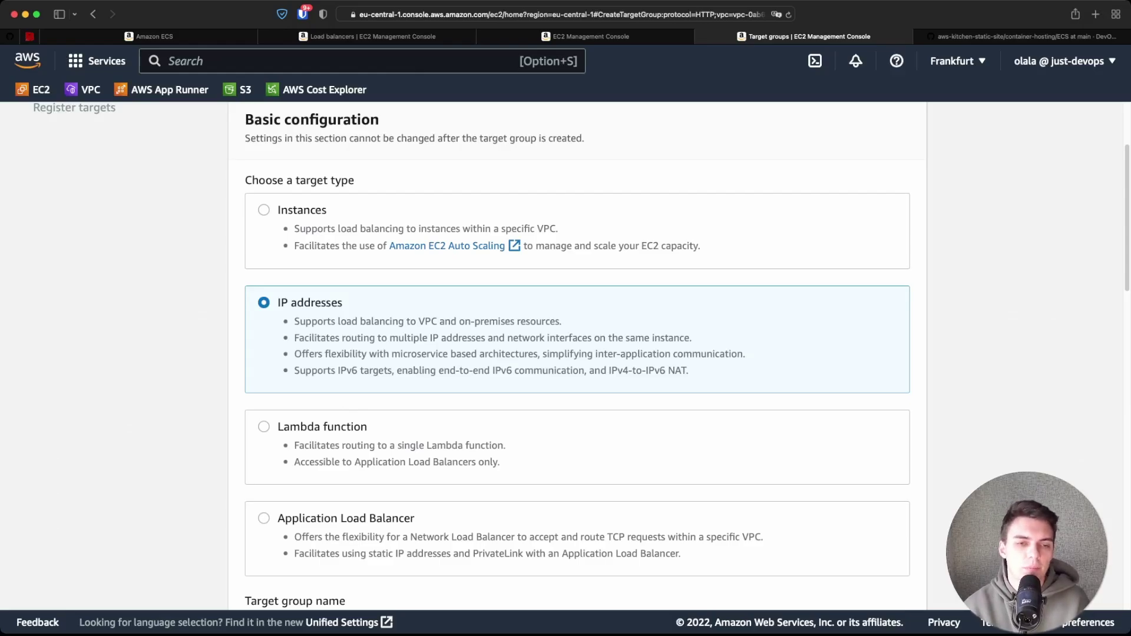
Step: Name the target group dkt-demo and set its port to 8080
scroll(578, 354, down, 3)
scroll(578, 353, down, 3)
click(492, 315)
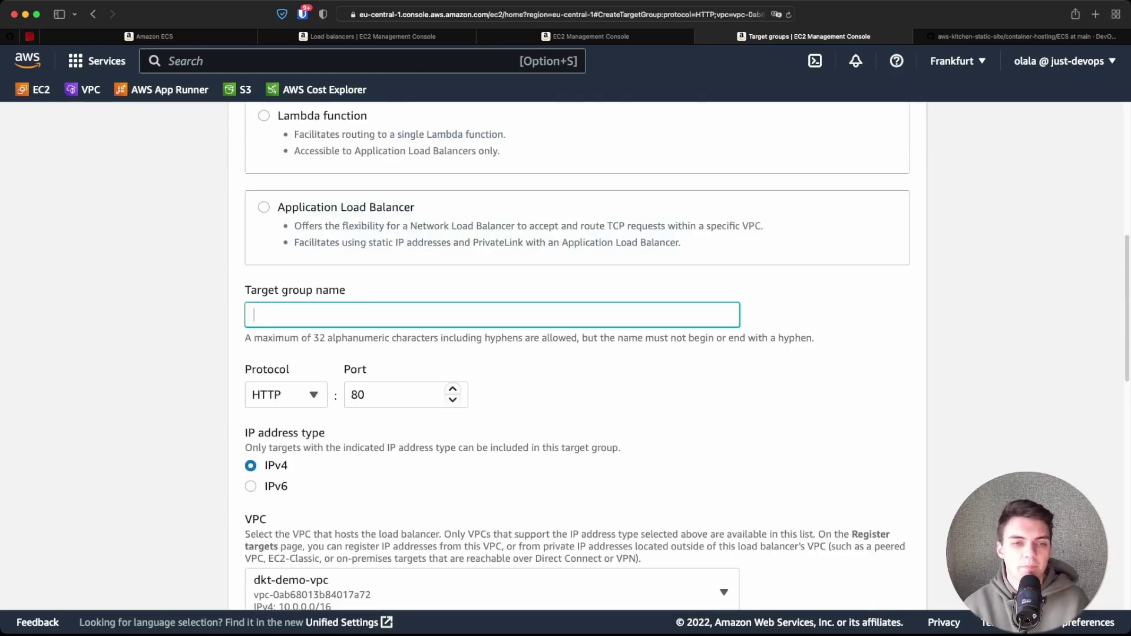
text(dkt-demo)
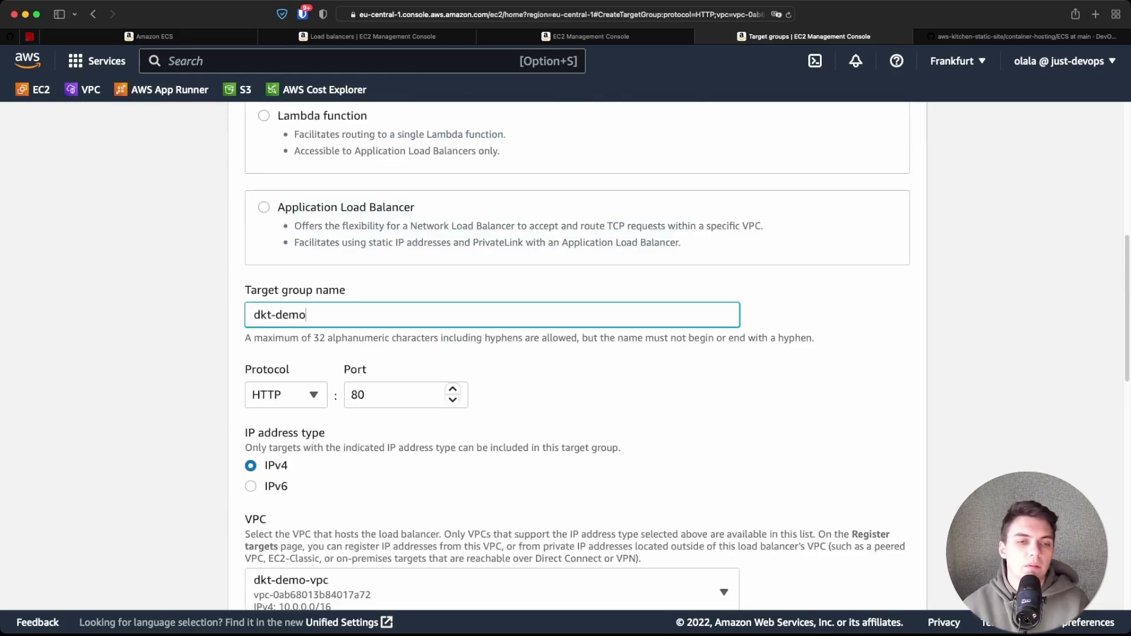
scroll(577, 353, down, 1)
click(393, 373)
text(80)
Step: Continue to target registration with the default health check, remove the IPv4 address entry, and create the target group without targets
scroll(394, 373, down, 3)
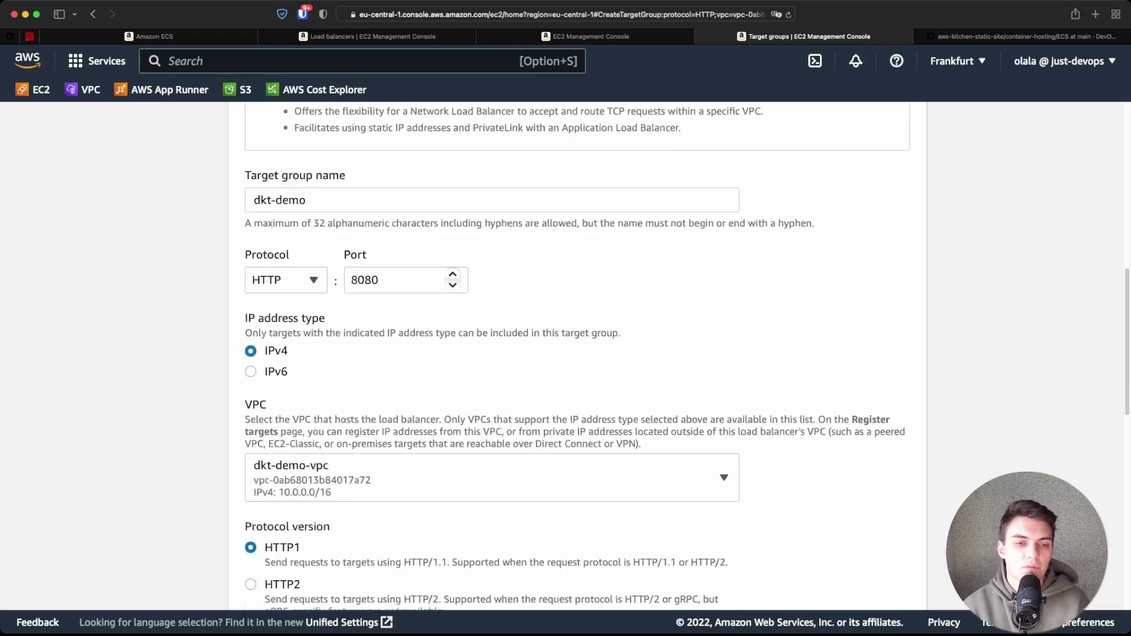
scroll(578, 354, down, 2)
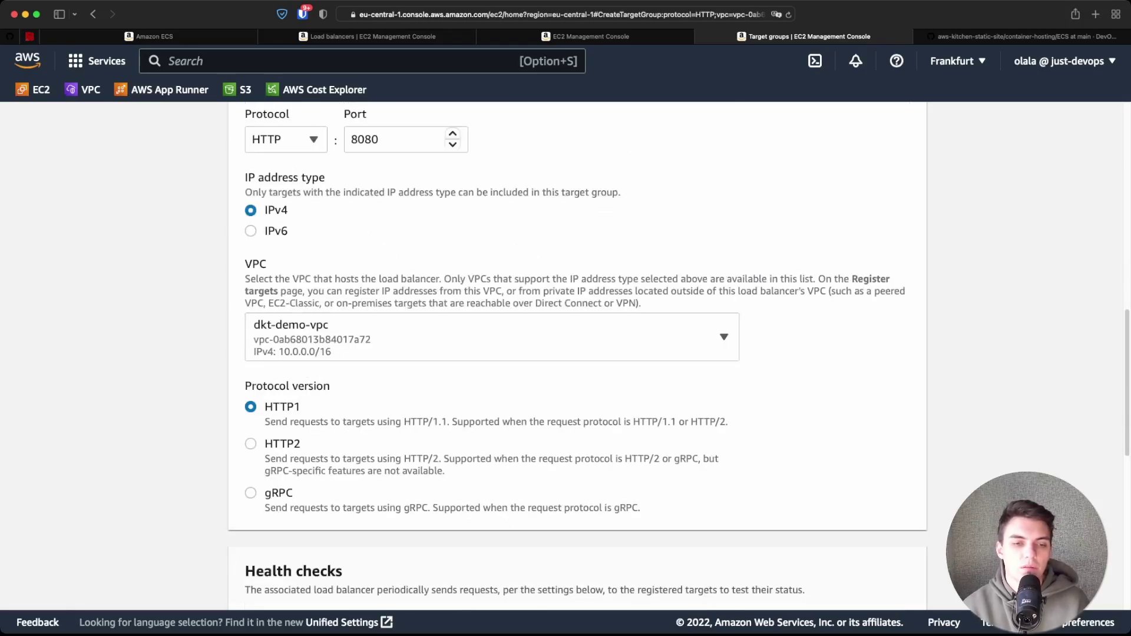
scroll(577, 354, down, 14)
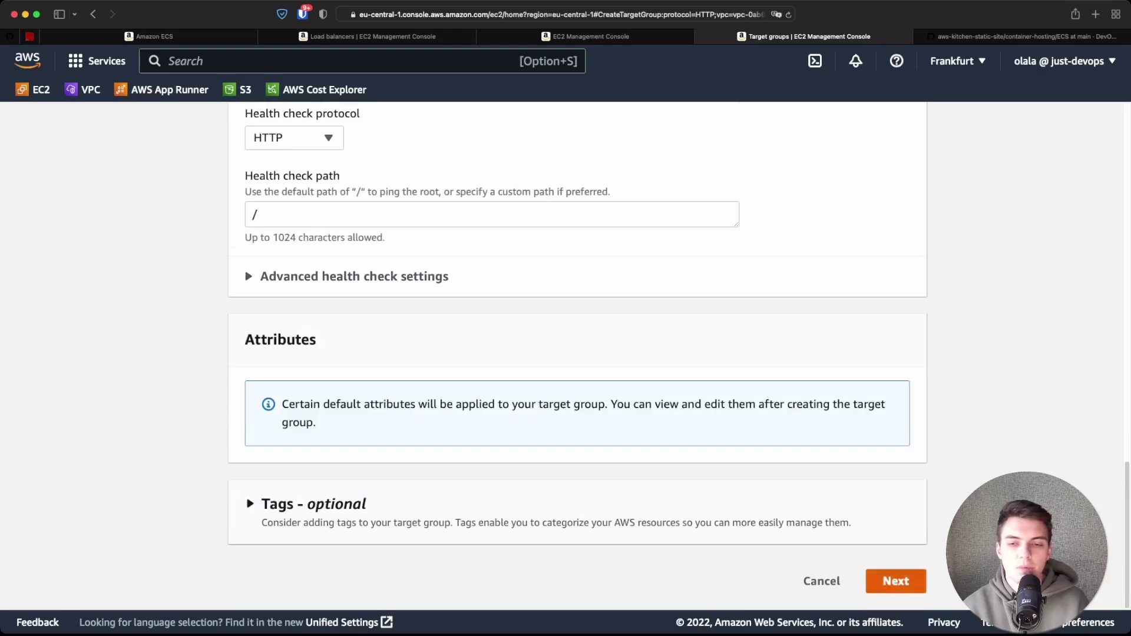
click(895, 581)
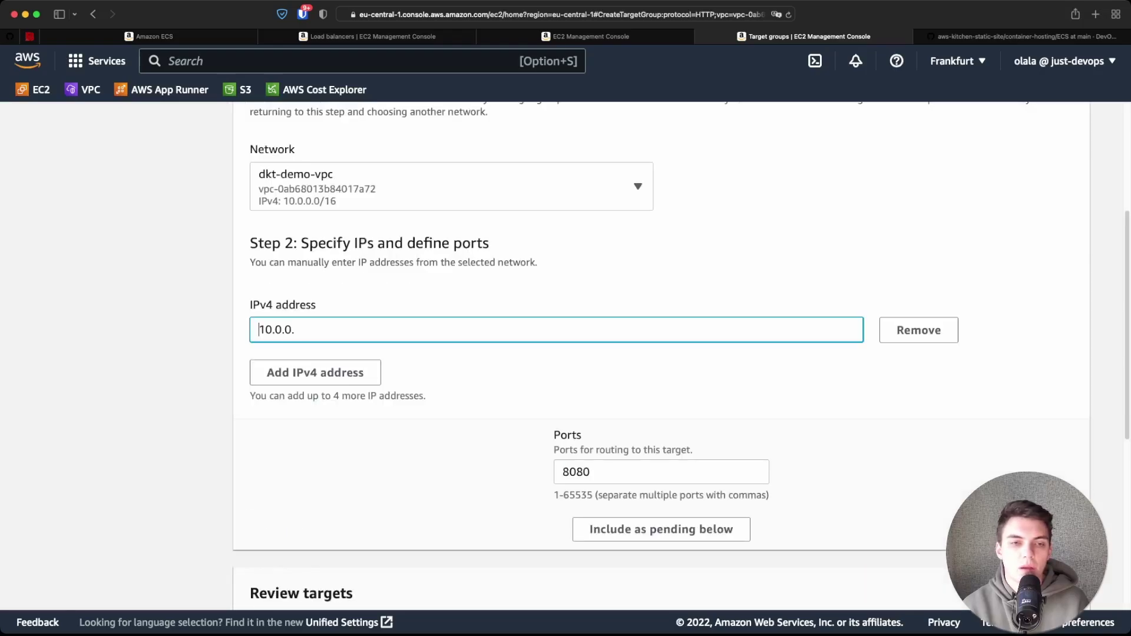
scroll(565, 353, up, 3)
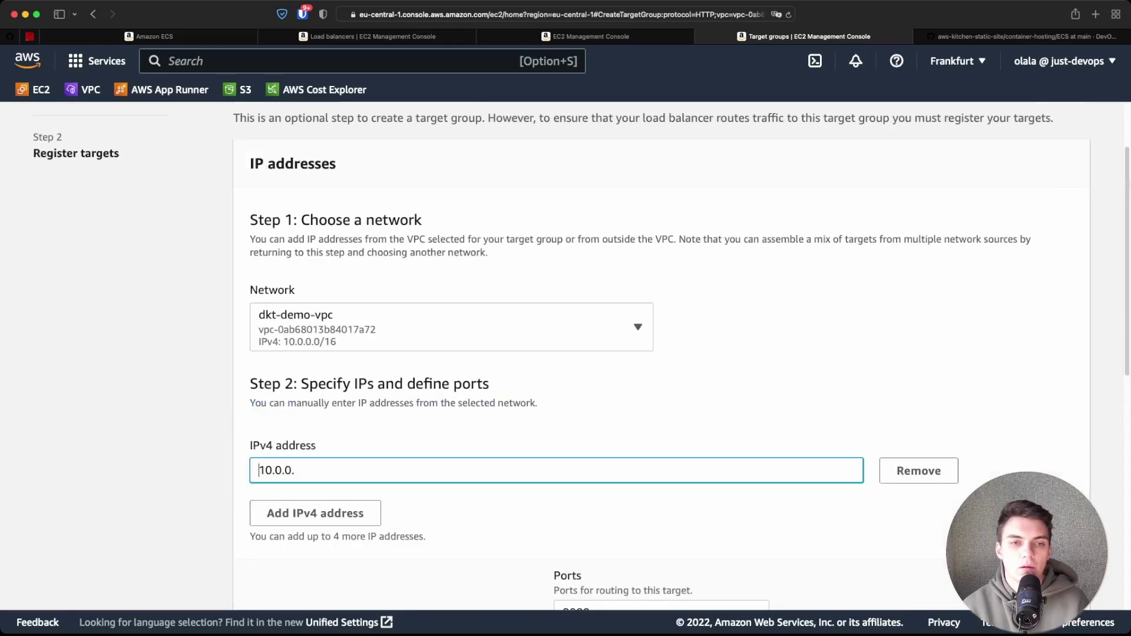
scroll(660, 353, down, 4)
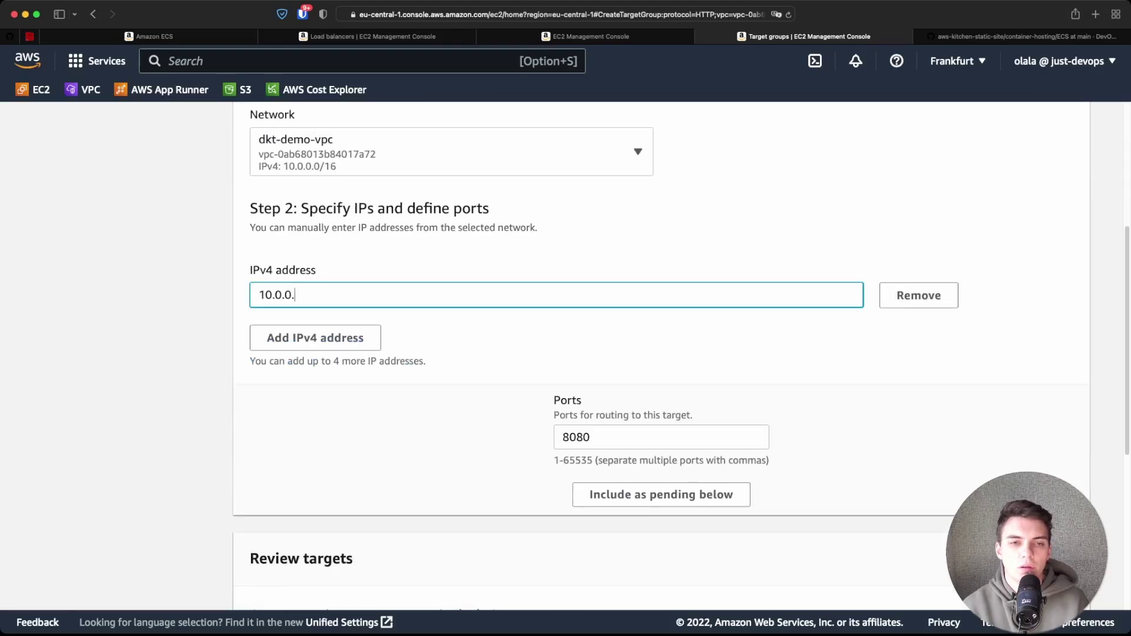
click(918, 295)
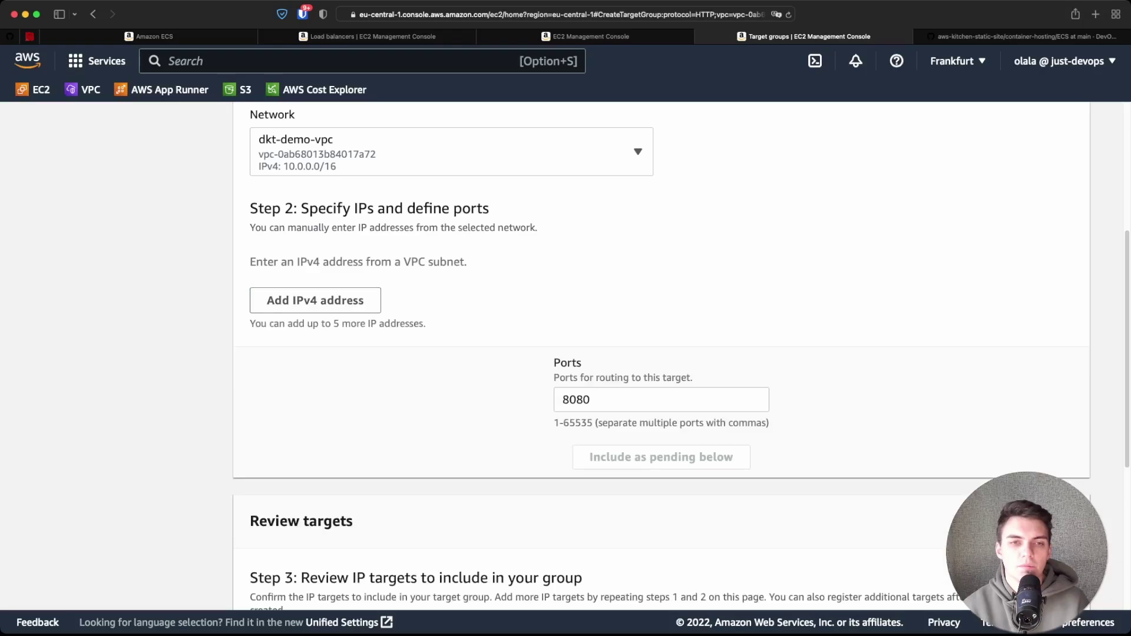
scroll(660, 354, down, 5)
scroll(659, 353, up, 5)
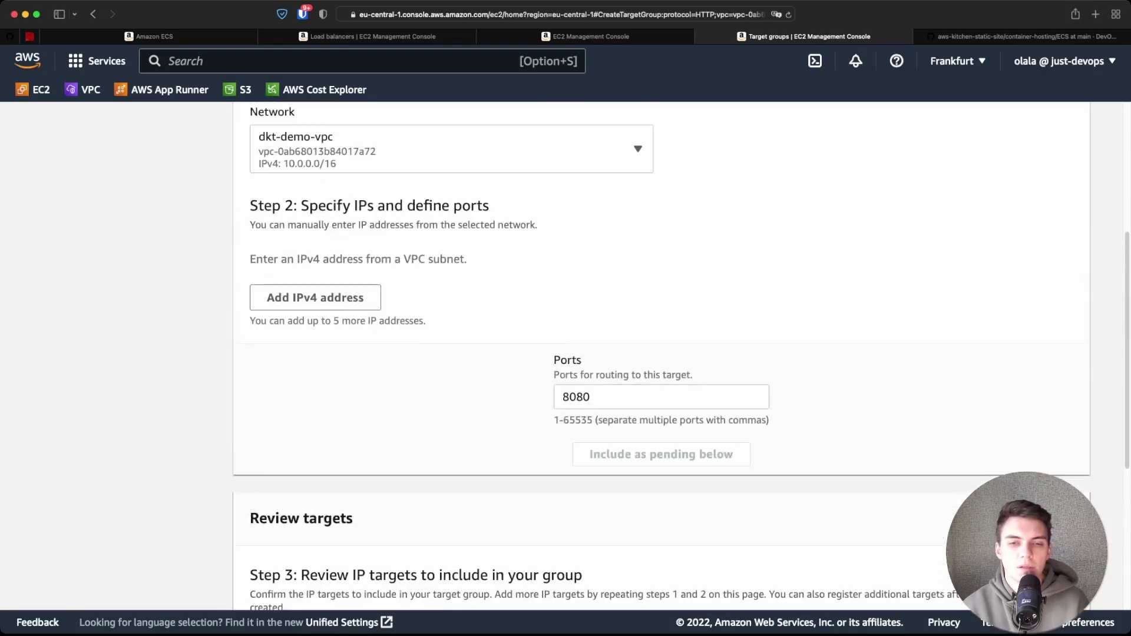
scroll(659, 353, down, 5)
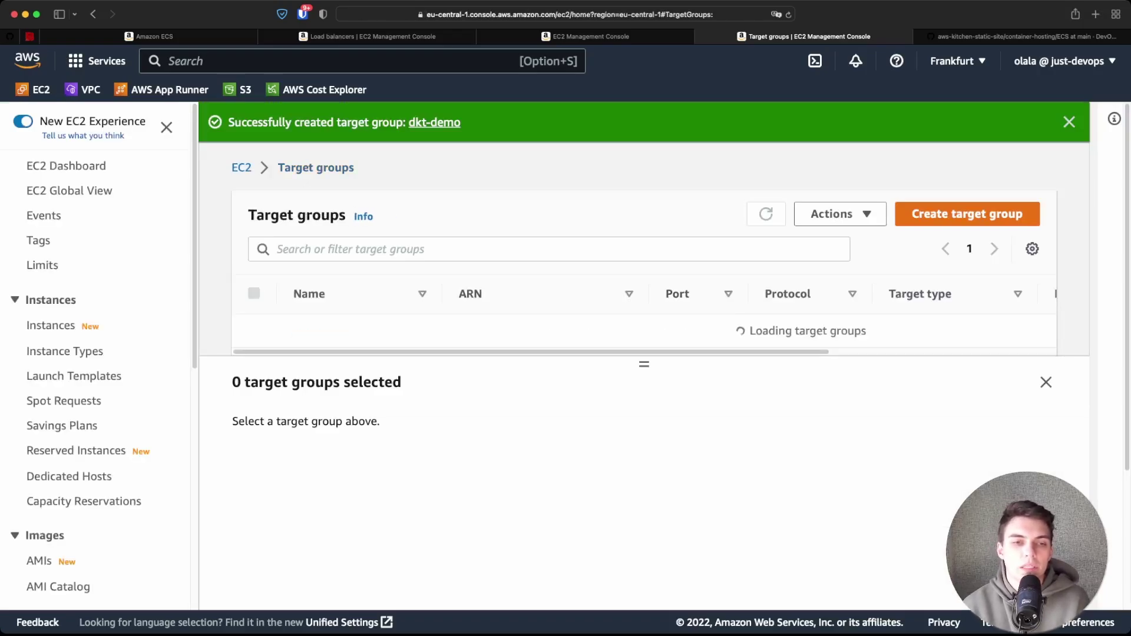
Step: Set the load balancer's HTTP:80 listener to forward to the dkt-demo target group and review the configuration summary
click(367, 35)
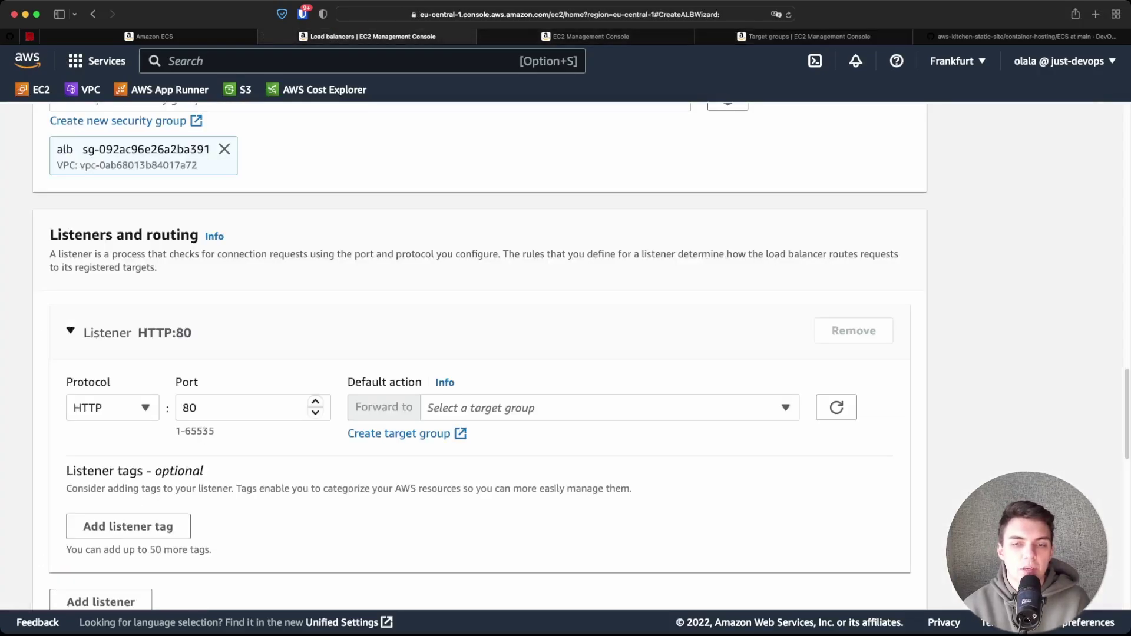
click(835, 407)
click(609, 407)
click(553, 466)
scroll(479, 354, down, 3)
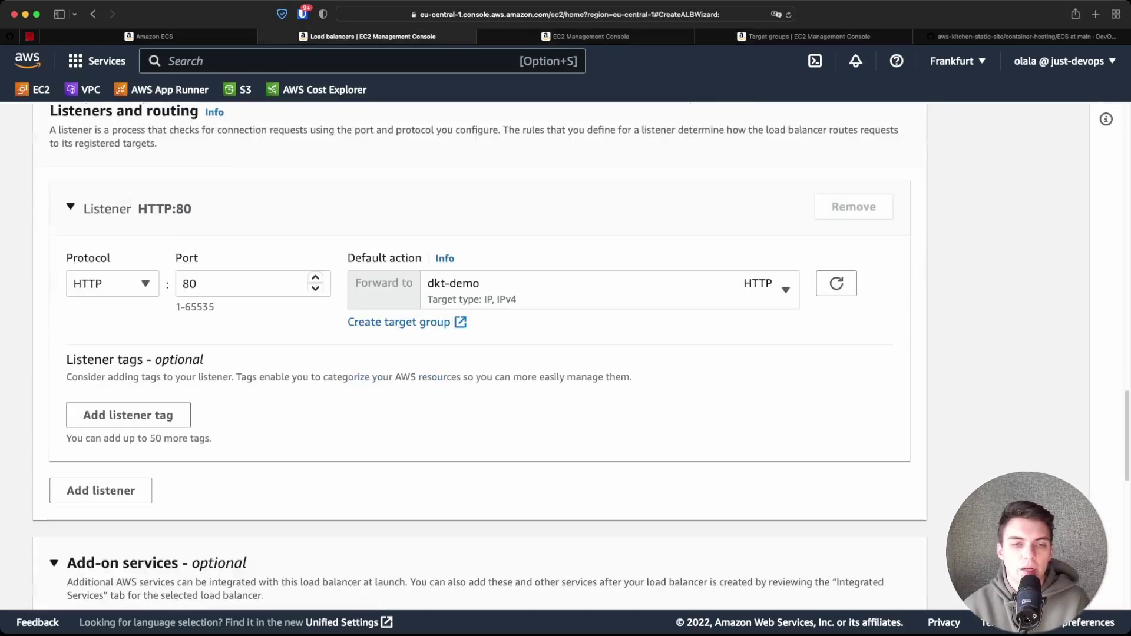
scroll(479, 353, down, 9)
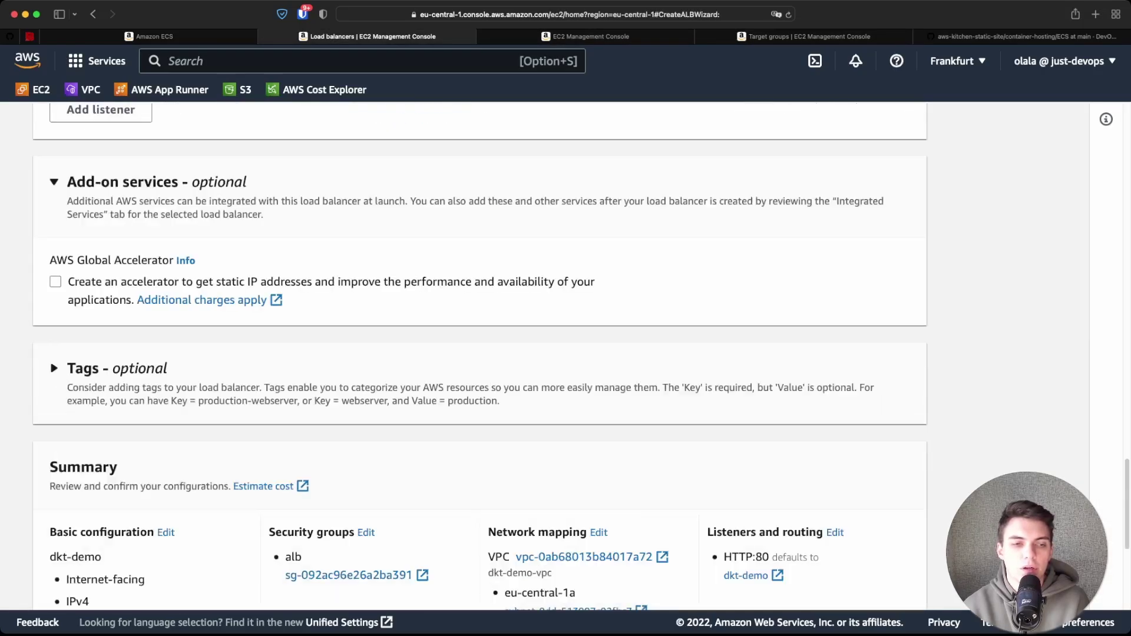
scroll(480, 354, down, 6)
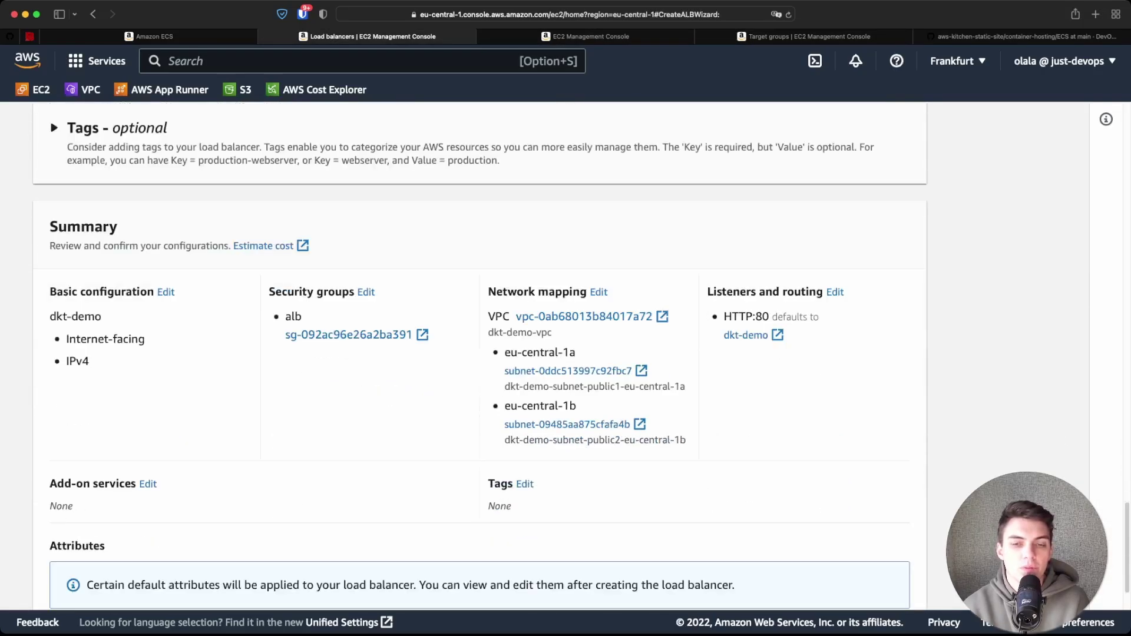
Step: Create the dkt-demo Application Load Balancer with the reviewed configuration and open it in the load balancer list
scroll(479, 354, down, 2)
scroll(479, 354, up, 10)
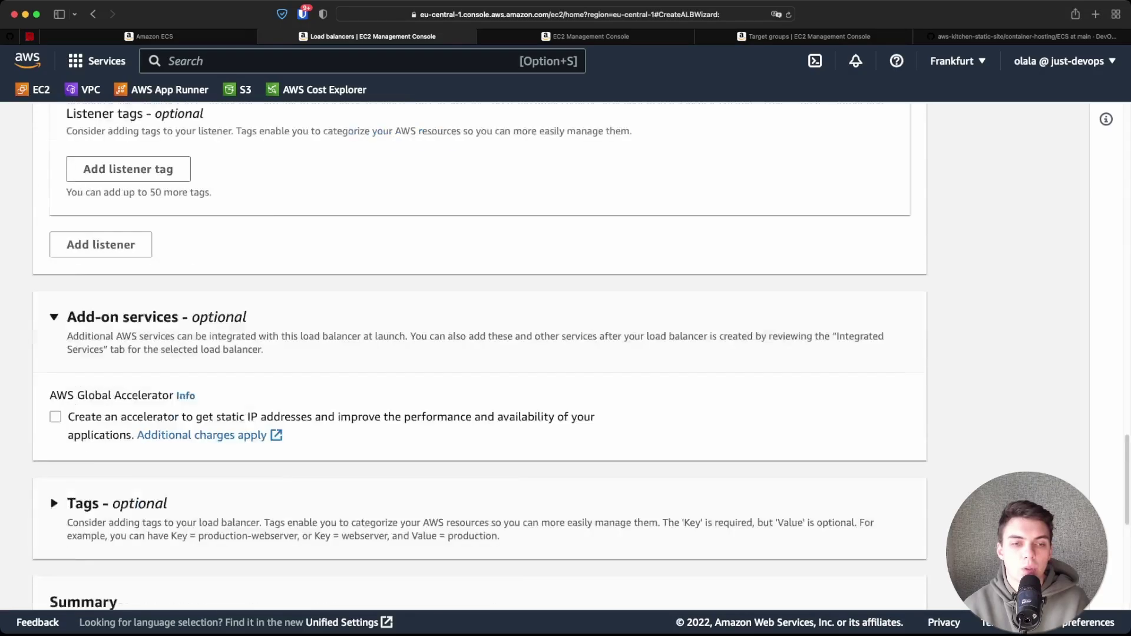
scroll(480, 353, down, 10)
click(850, 581)
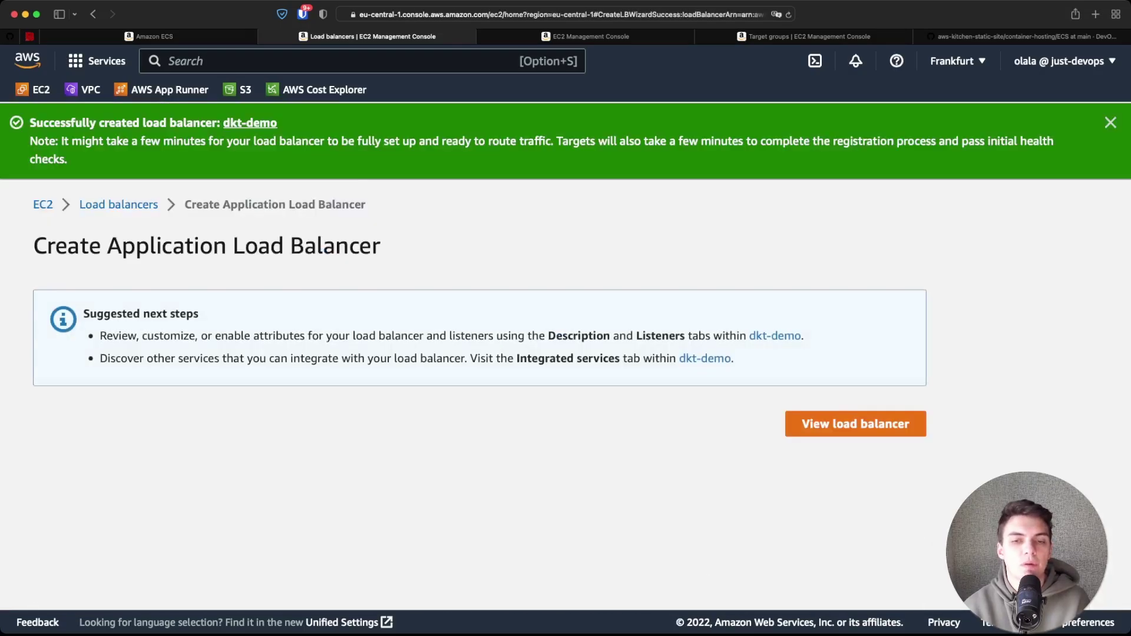
click(855, 424)
Step: In the ECS service creation form, switch load balancing to an existing load balancer and select dkt-demo
click(149, 36)
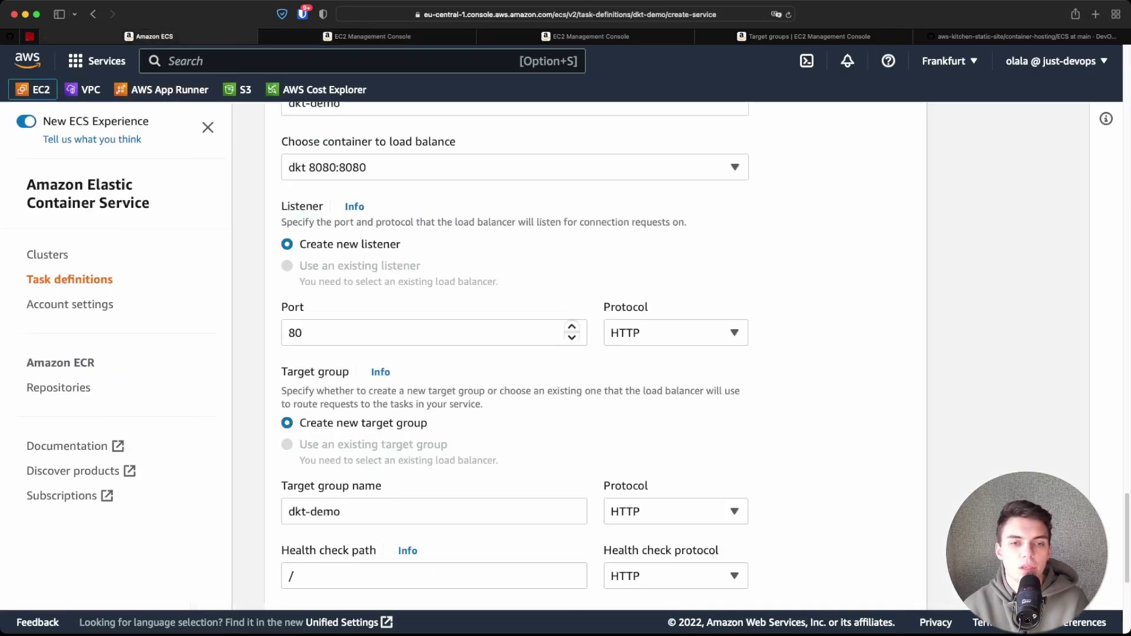
scroll(589, 354, up, 4)
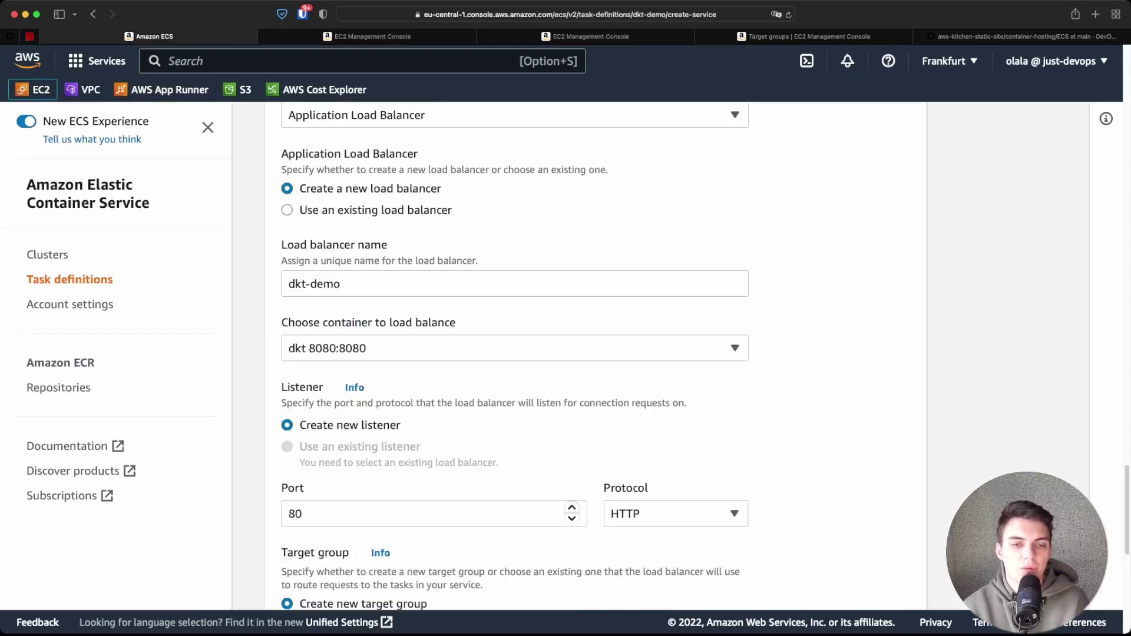
scroll(589, 354, down, 7)
scroll(515, 359, up, 4)
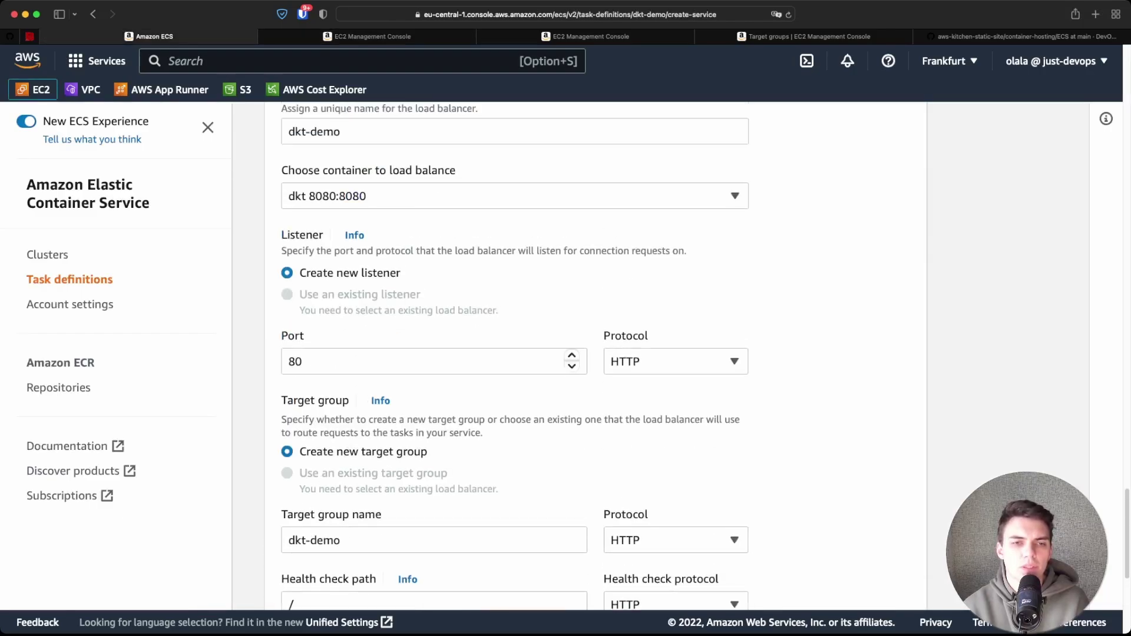
scroll(589, 354, up, 4)
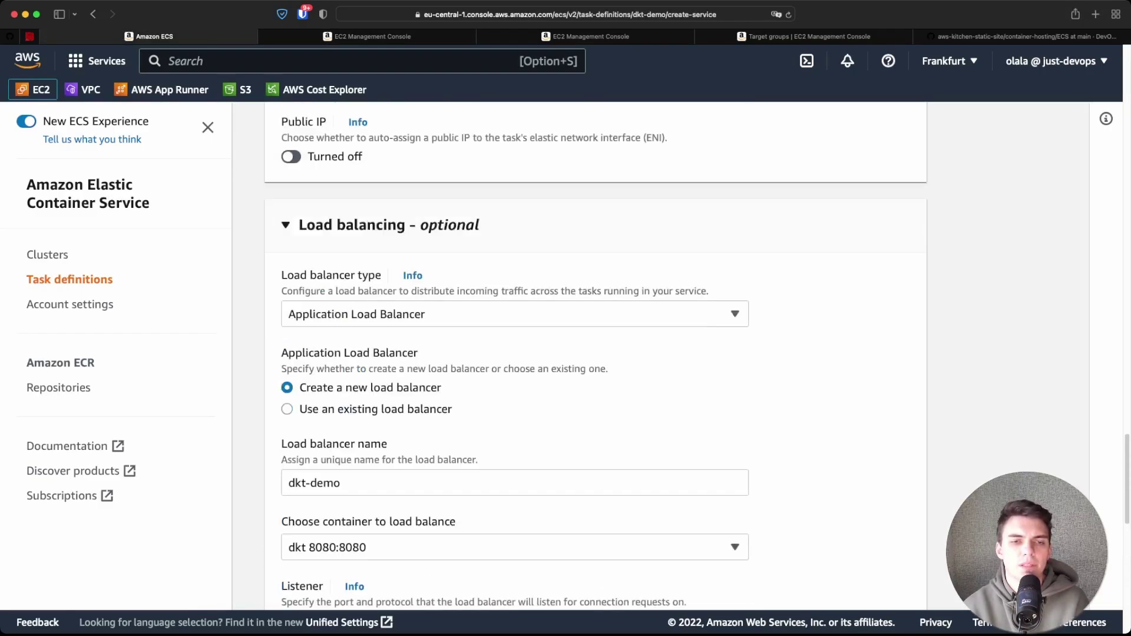
click(287, 409)
click(514, 482)
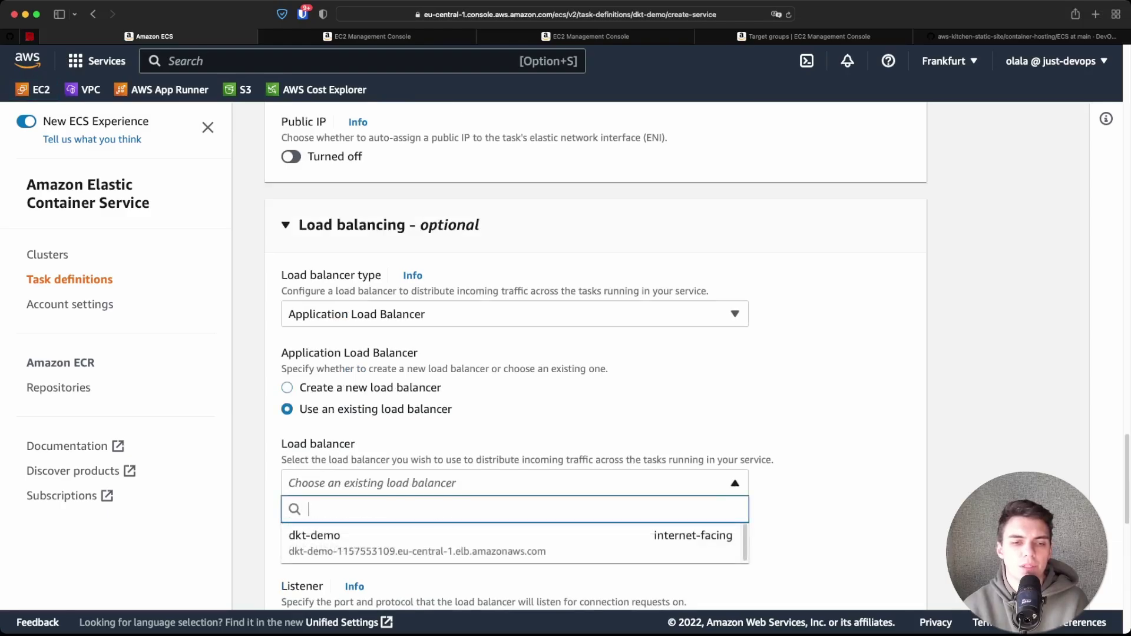
click(353, 539)
Step: Use an existing listener for the service's load balancer and select 80:HTTP
scroll(595, 356, down, 4)
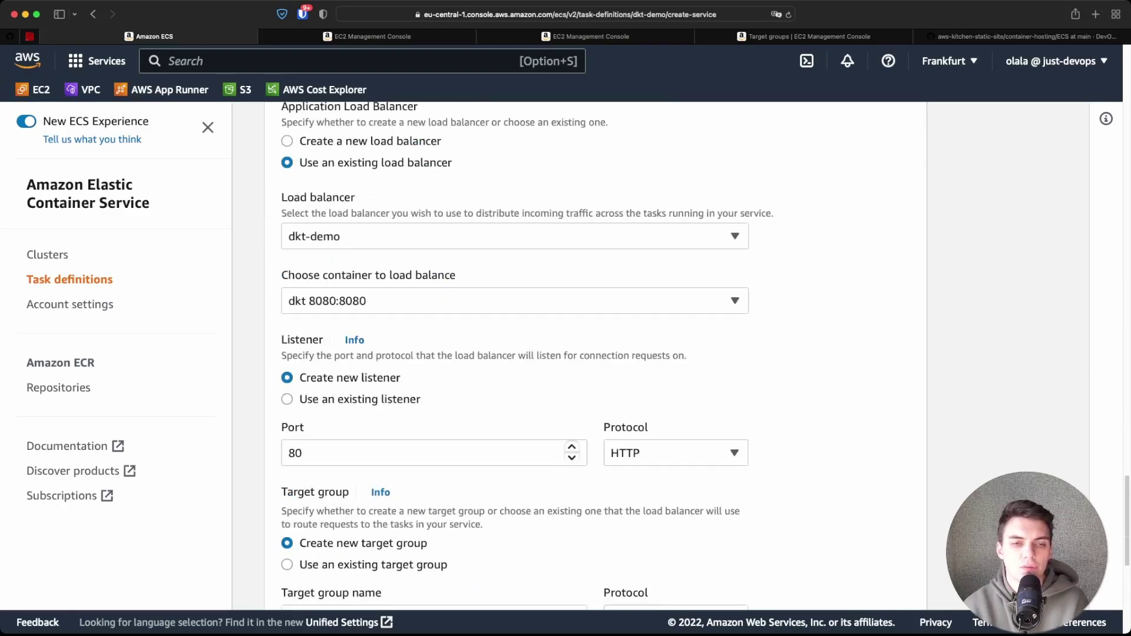
scroll(516, 354, down, 1)
scroll(516, 353, down, 1)
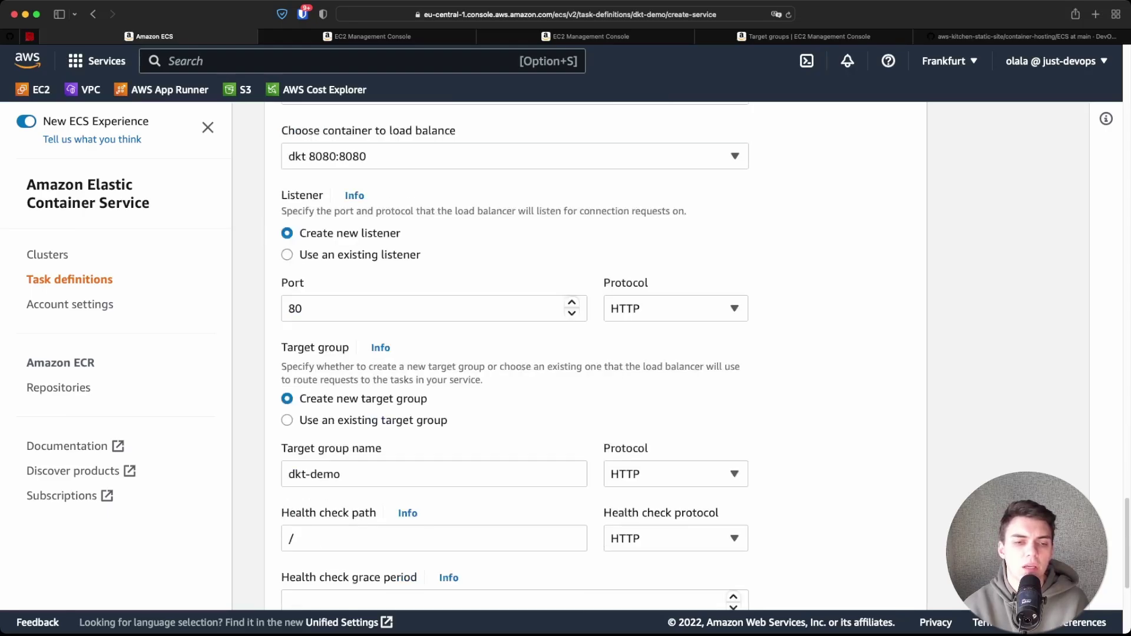
click(341, 474)
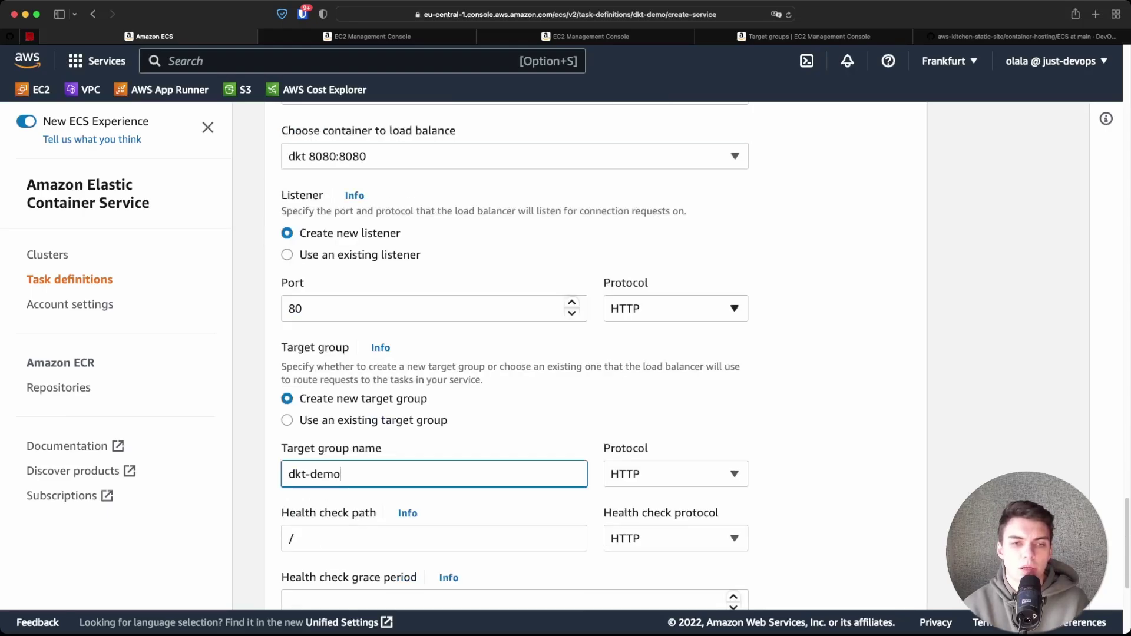
click(287, 254)
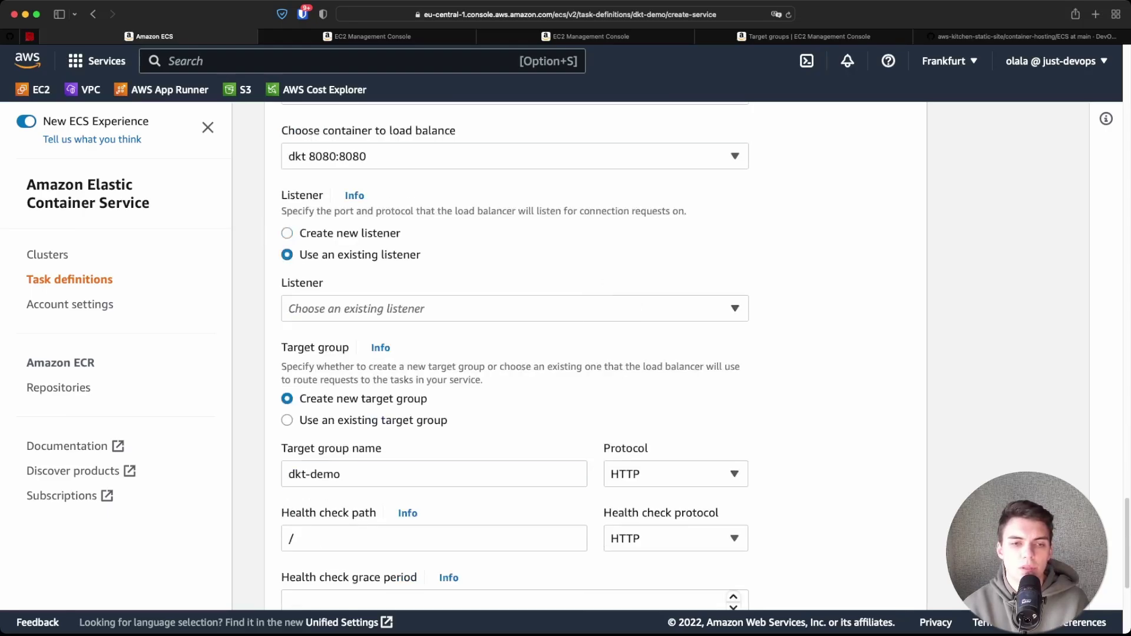
click(514, 308)
click(312, 361)
Step: Use an existing target group for the service and select dkt-demo
click(287, 420)
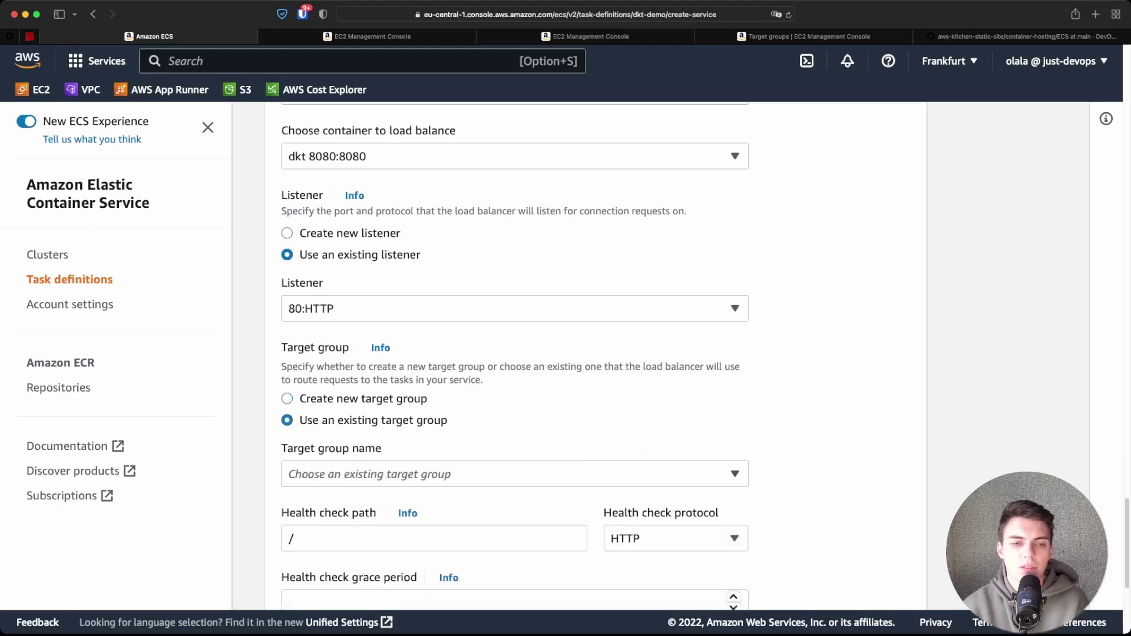
click(514, 474)
click(329, 525)
scroll(595, 354, down, 5)
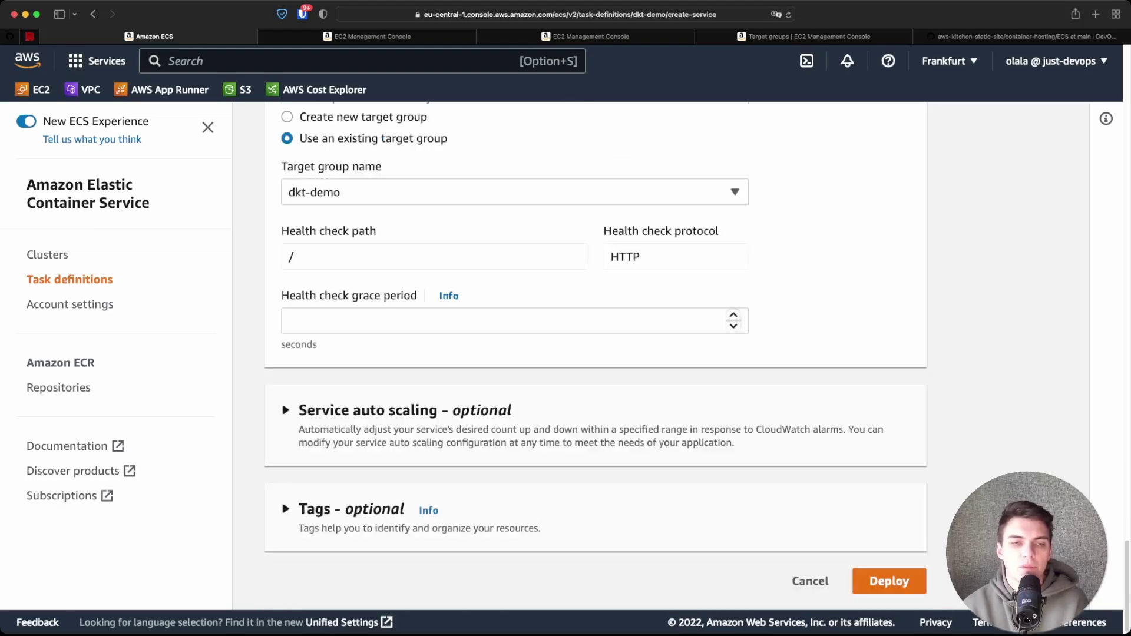
Step: Review the service's cluster, deployment, networking, security group and load balancing settings before deploying
scroll(595, 354, up, 10)
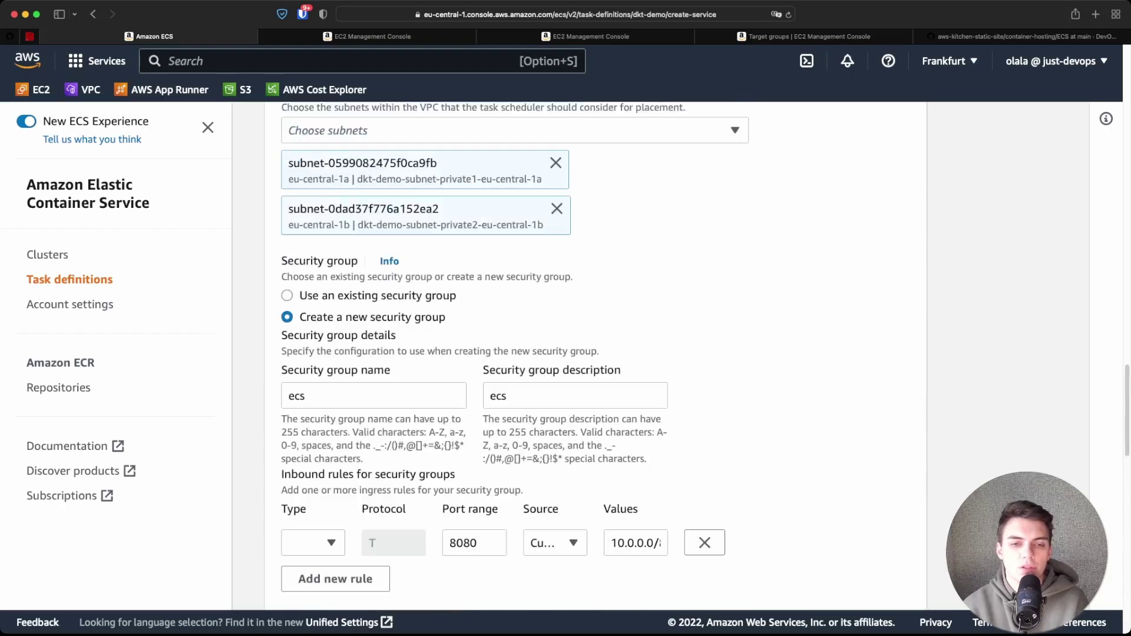
double_click(463, 543)
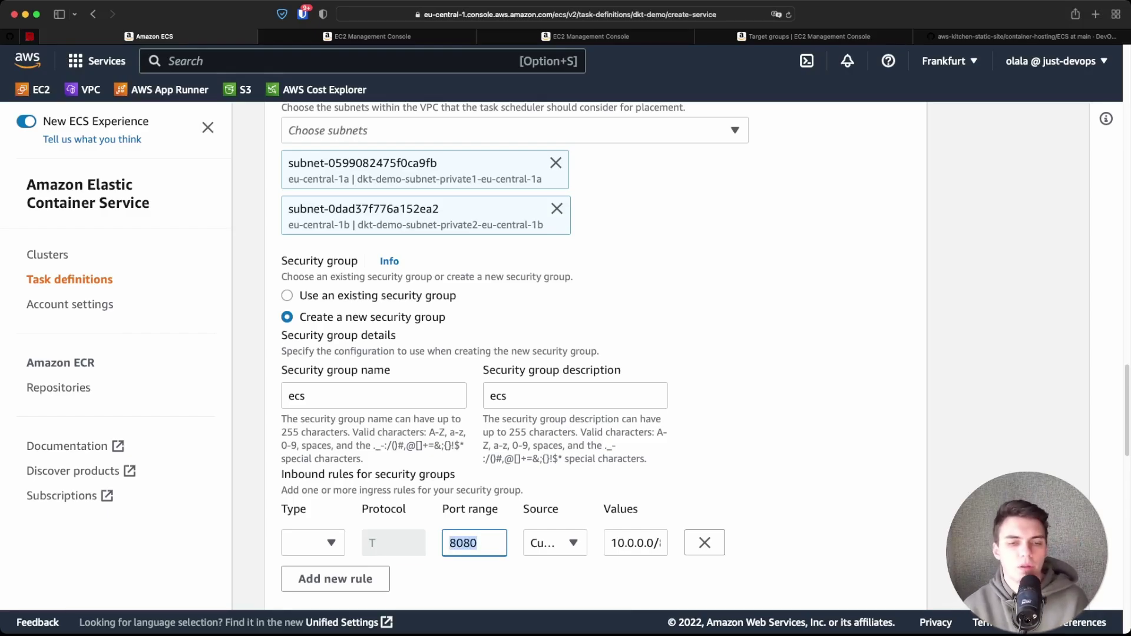
scroll(595, 354, down, 15)
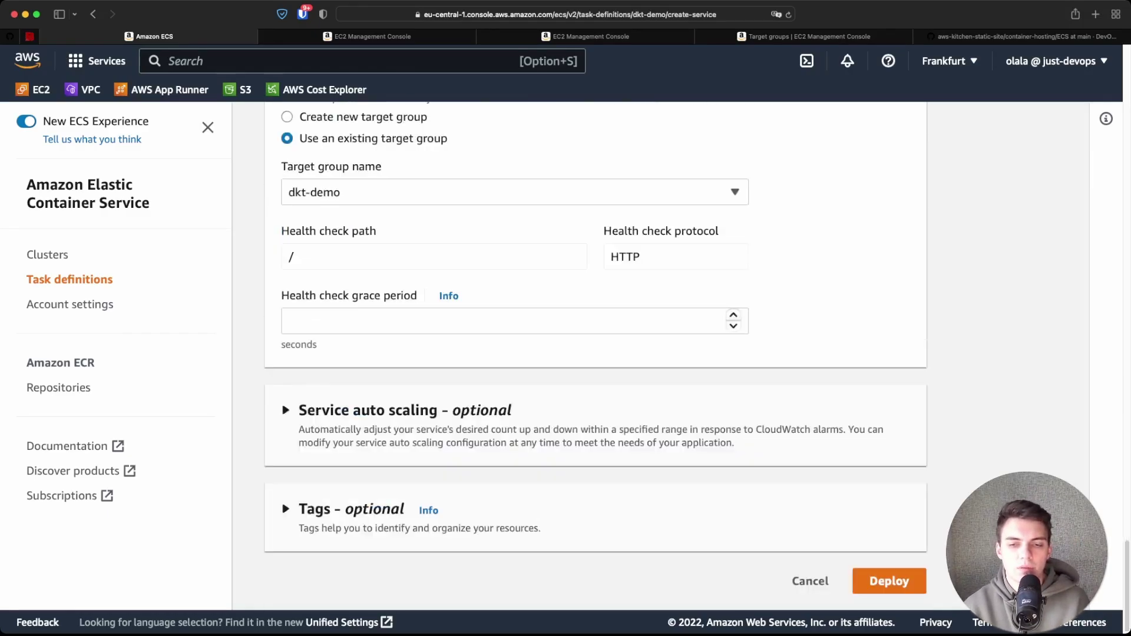
scroll(595, 354, up, 15)
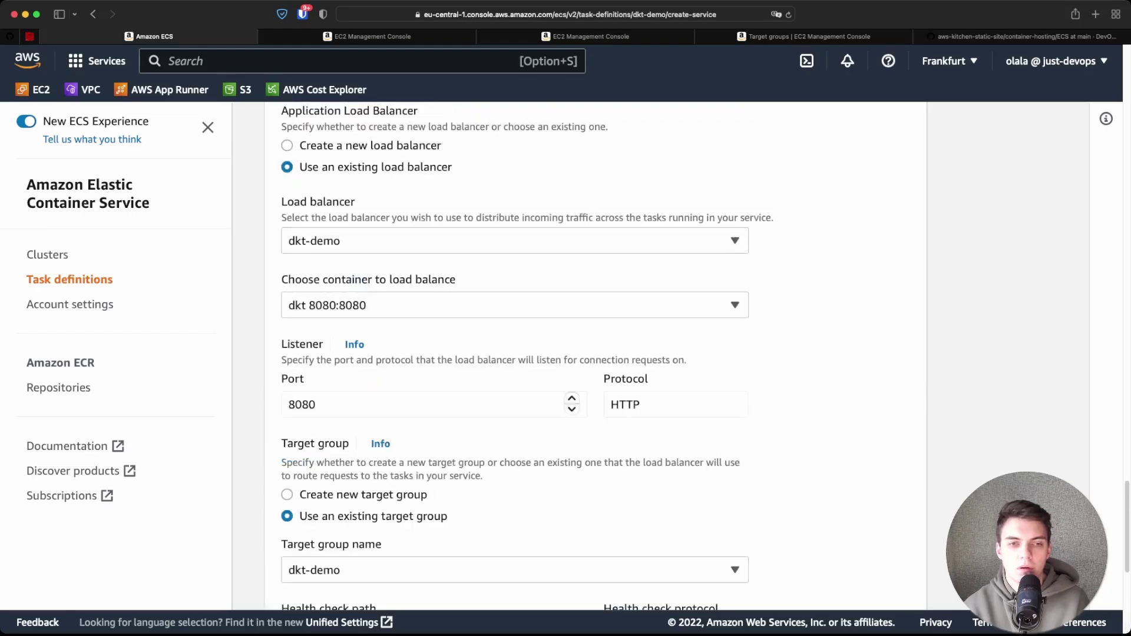
scroll(595, 354, down, 15)
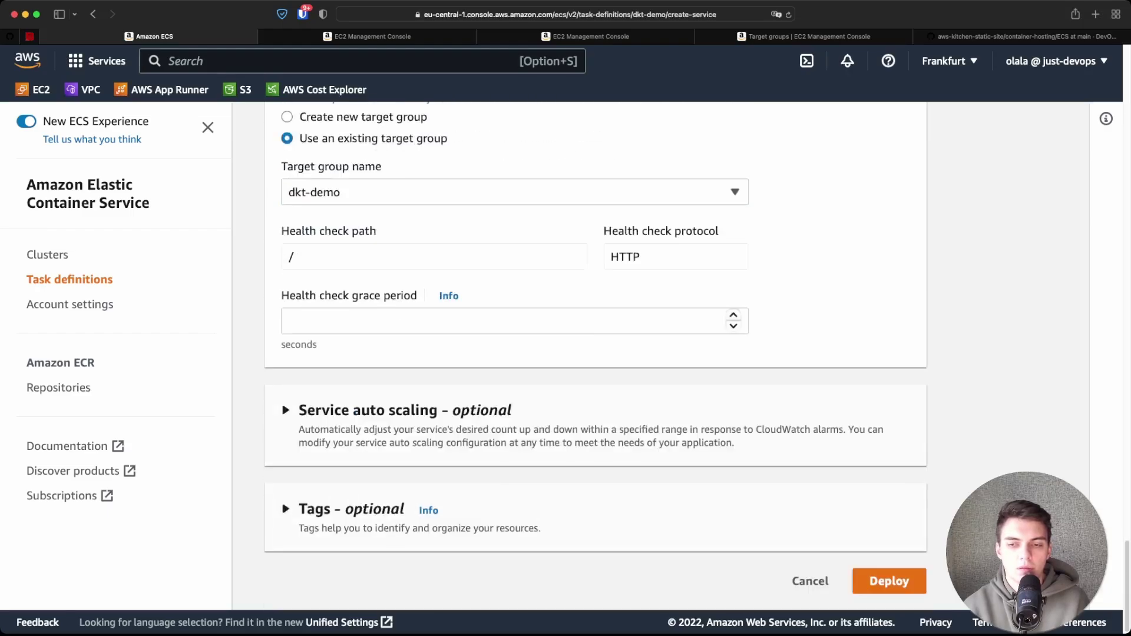
scroll(595, 354, up, 20)
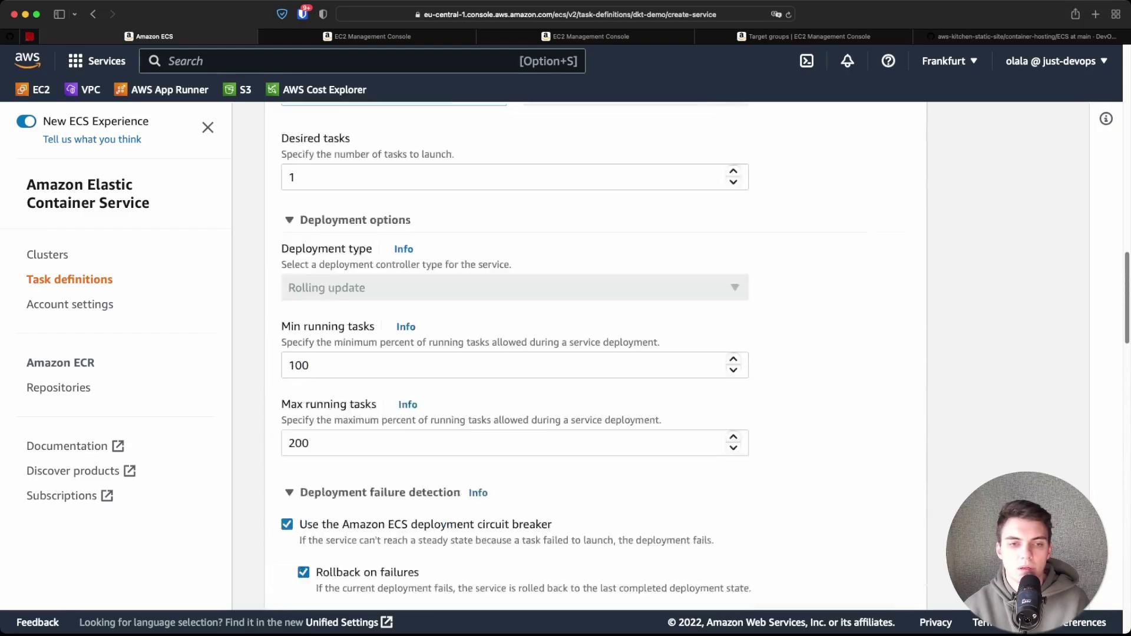
scroll(595, 353, up, 8)
scroll(595, 353, down, 15)
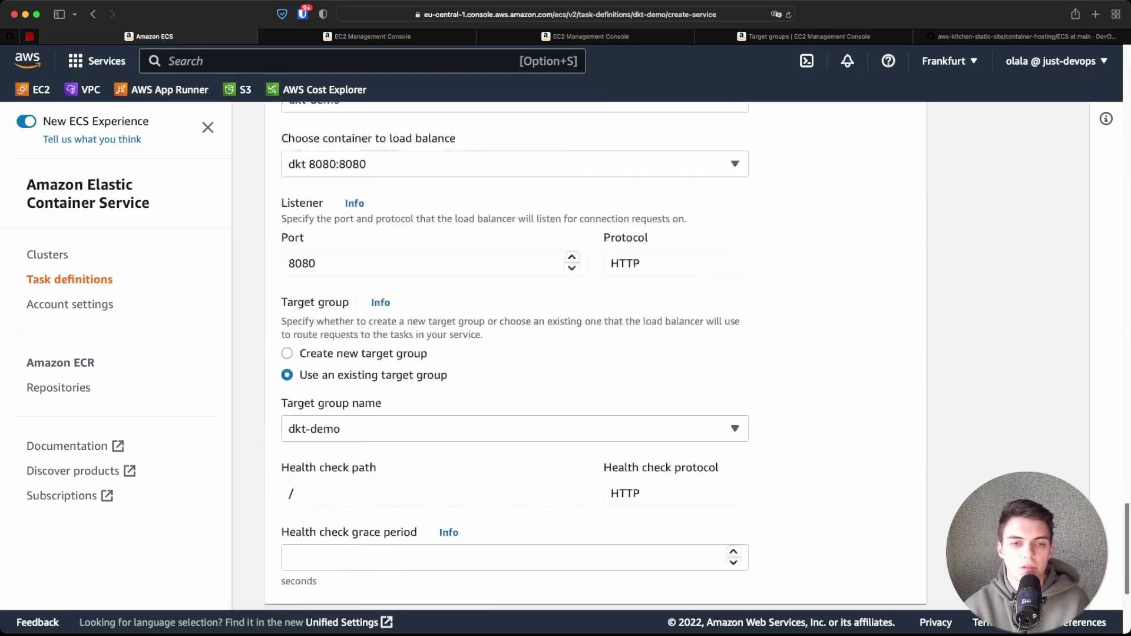
scroll(595, 353, up, 5)
scroll(595, 353, up, 15)
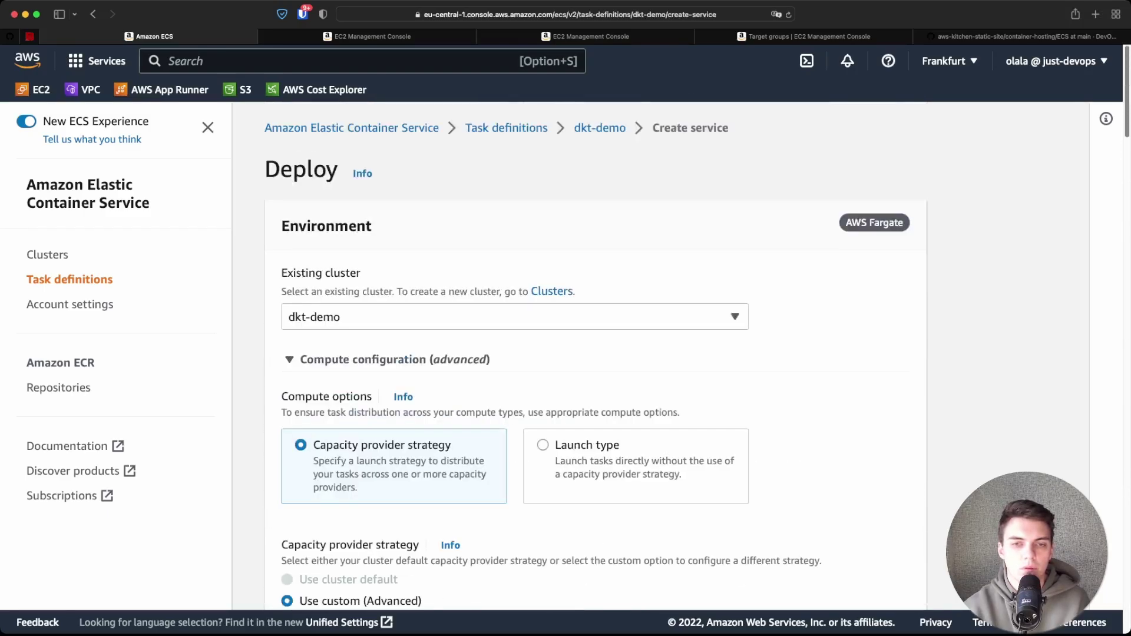
scroll(595, 354, down, 5)
scroll(595, 354, down, 15)
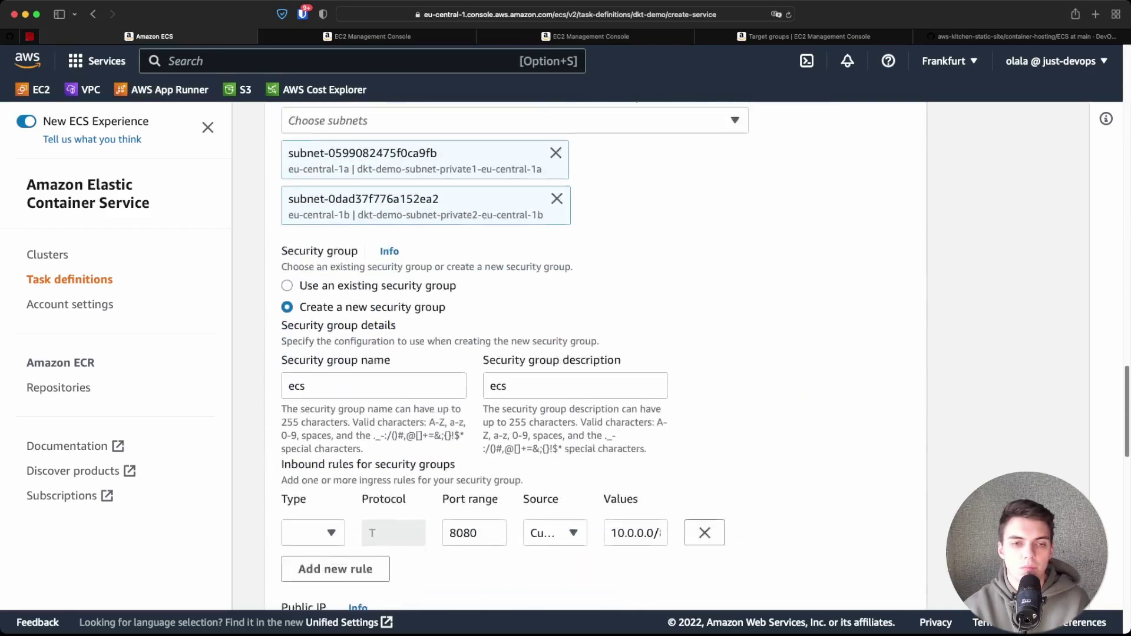
scroll(595, 353, down, 10)
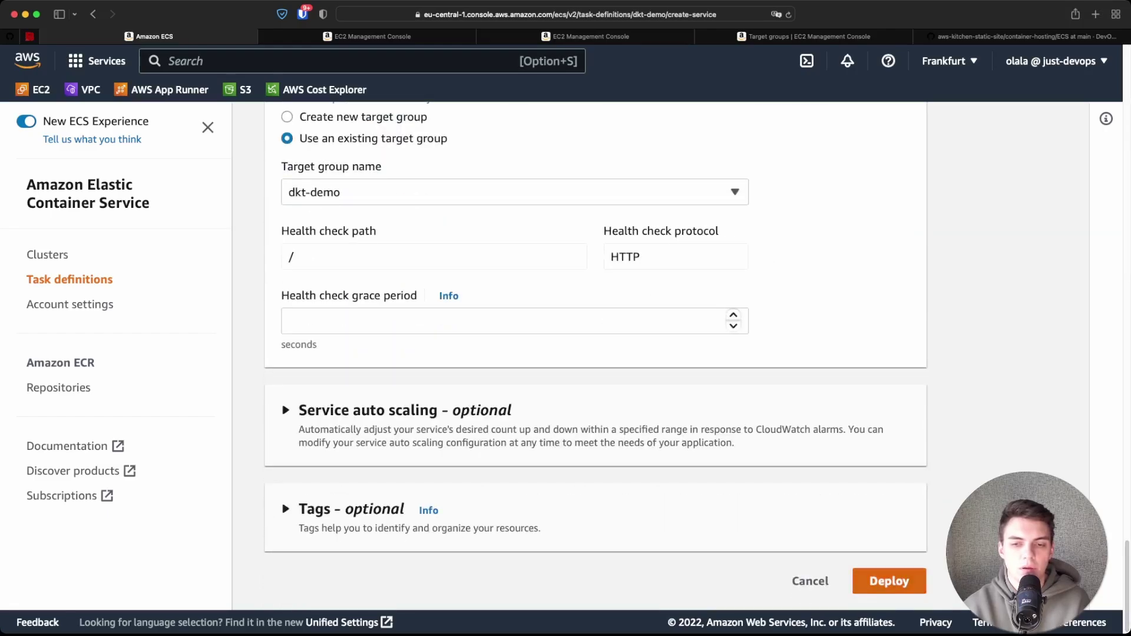
scroll(595, 354, up, 15)
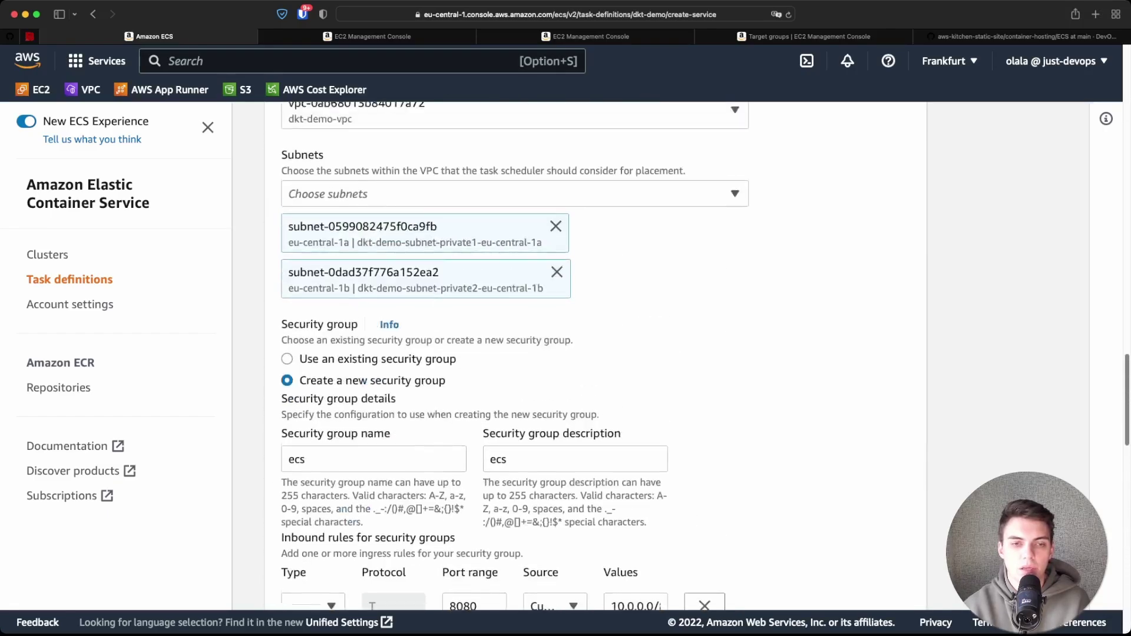
scroll(595, 353, down, 6)
scroll(595, 354, down, 10)
scroll(595, 354, up, 14)
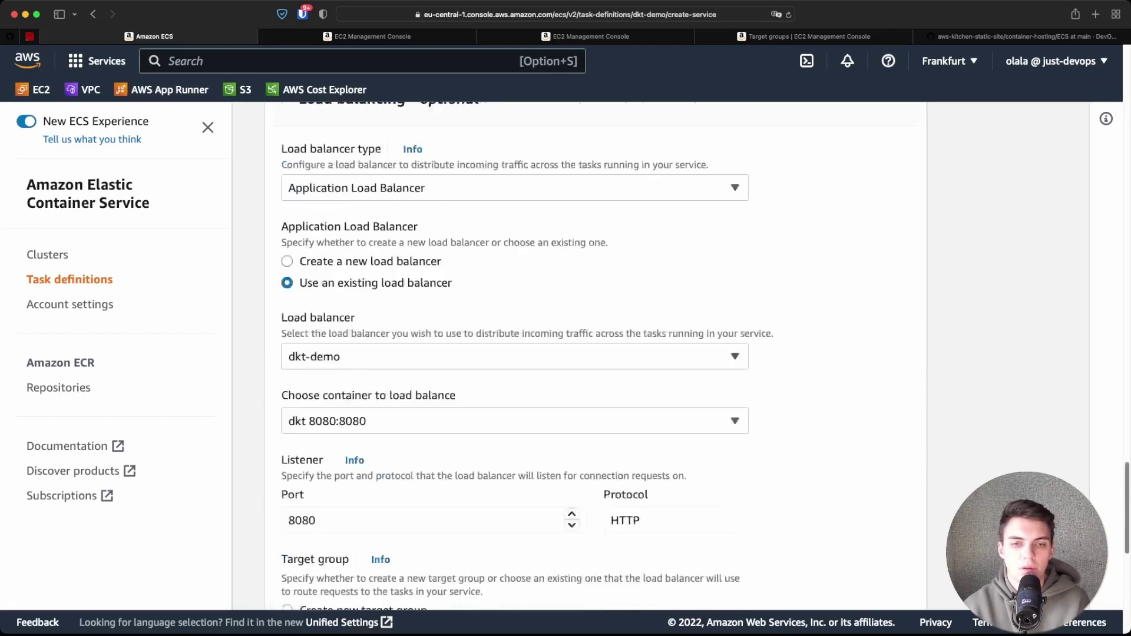
scroll(705, 407, up, 2)
scroll(704, 407, down, 2)
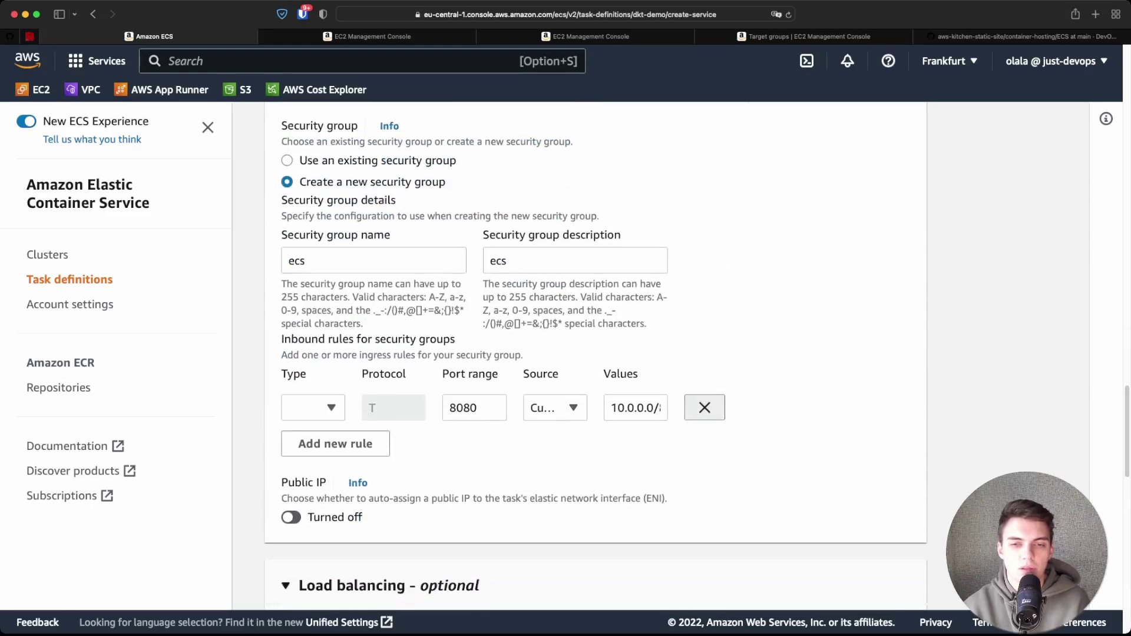
Step: Replace the new ecs security group's port 8080 inbound rule with an HTTP rule that uses a source group as its source
click(705, 407)
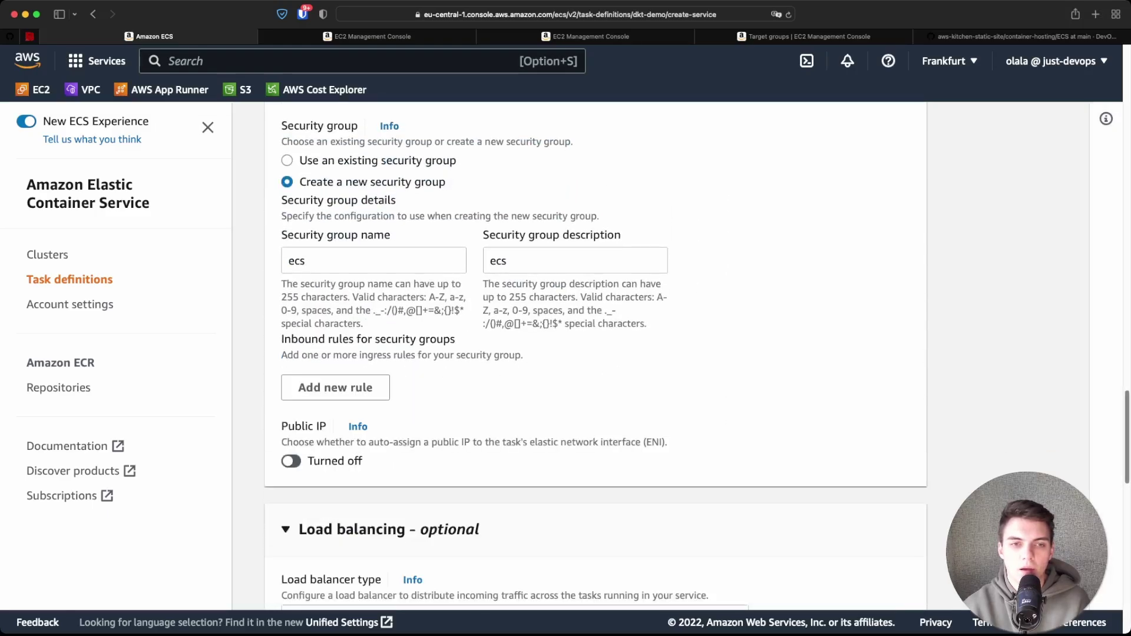
scroll(595, 354, down, 10)
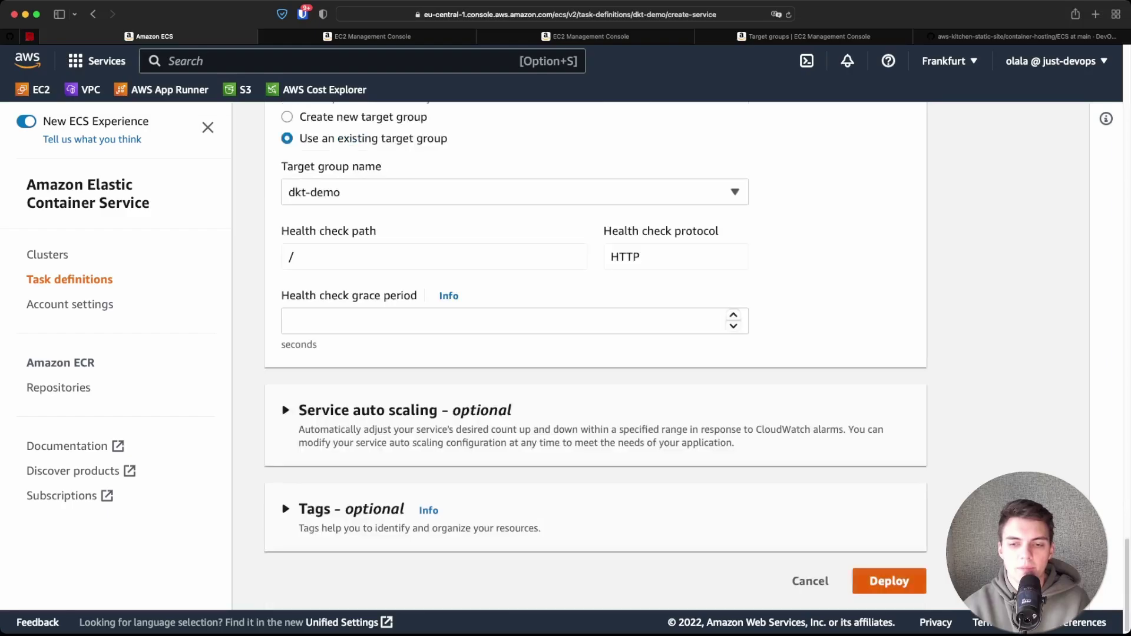
scroll(595, 353, up, 10)
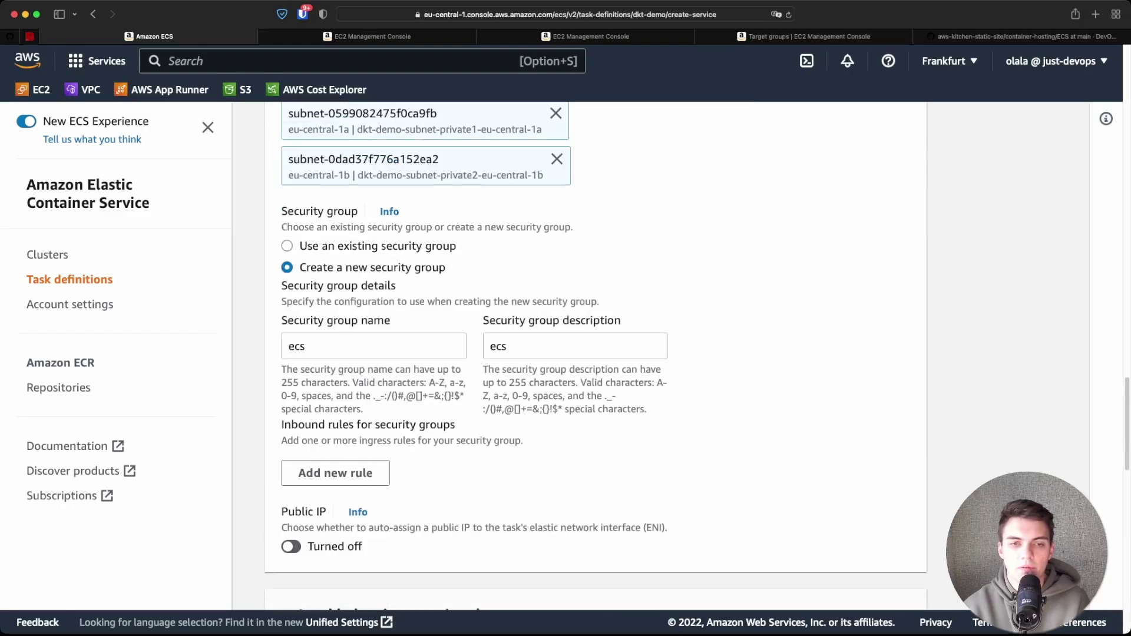
click(335, 473)
click(312, 493)
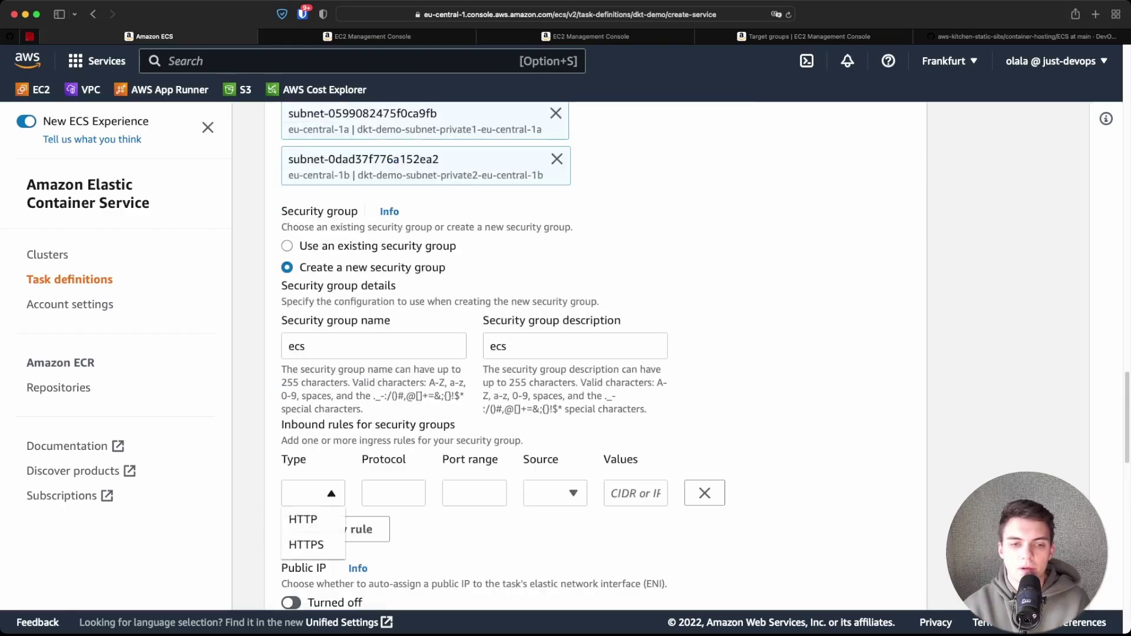
click(302, 518)
click(555, 493)
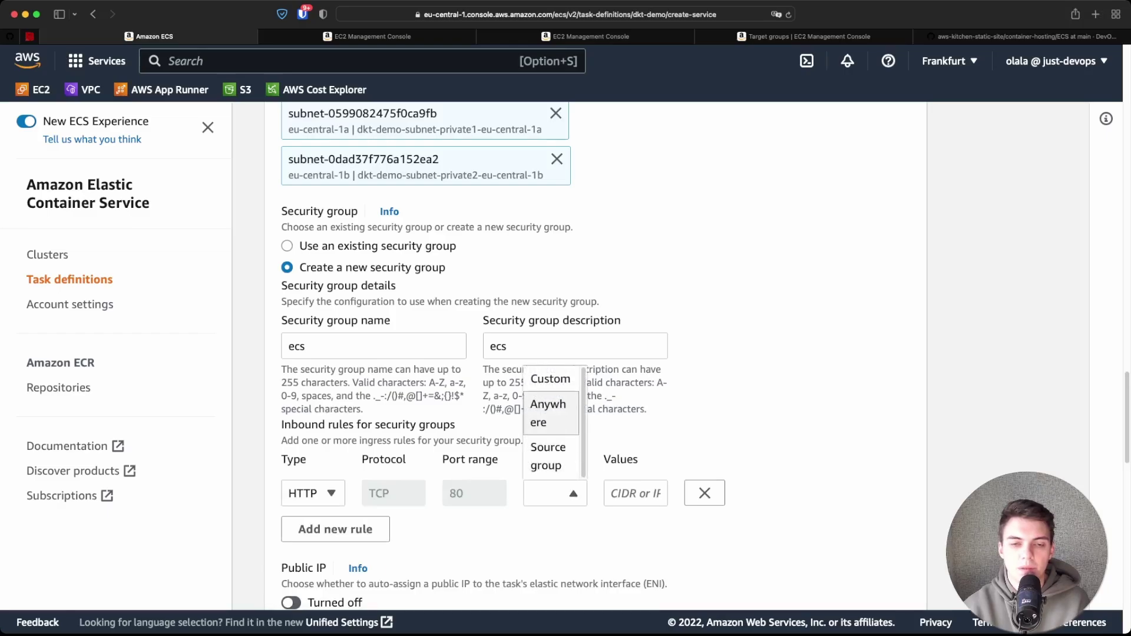
click(548, 457)
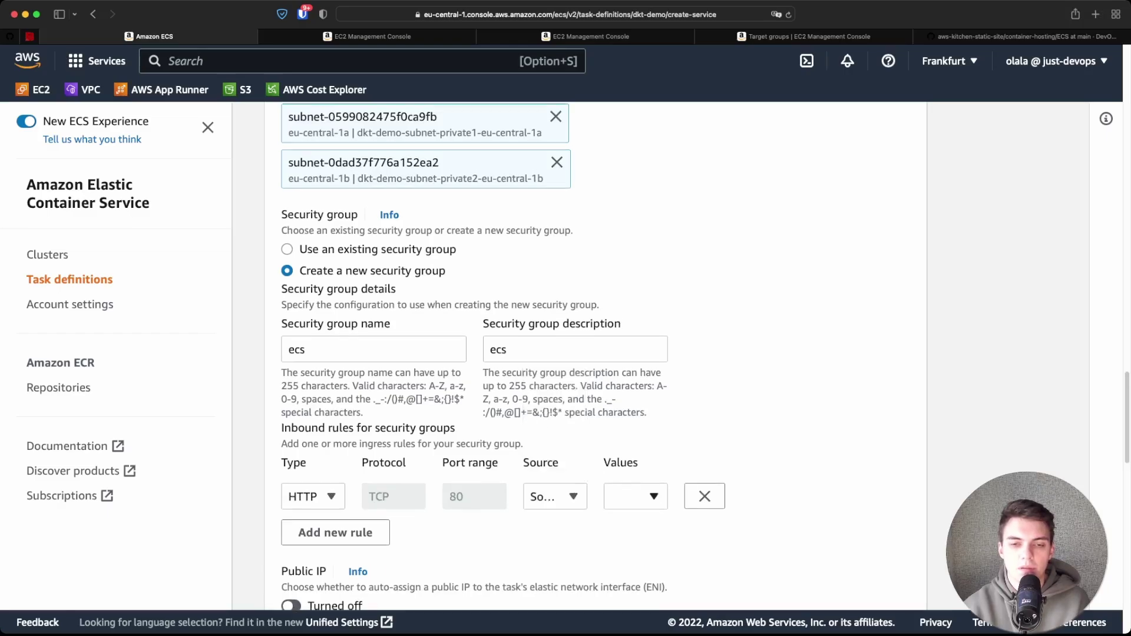
click(636, 493)
click(635, 436)
Step: Deploy the service to the dkt-demo cluster and view the dkt-demo load balancer's details in EC2
scroll(595, 356, down, 15)
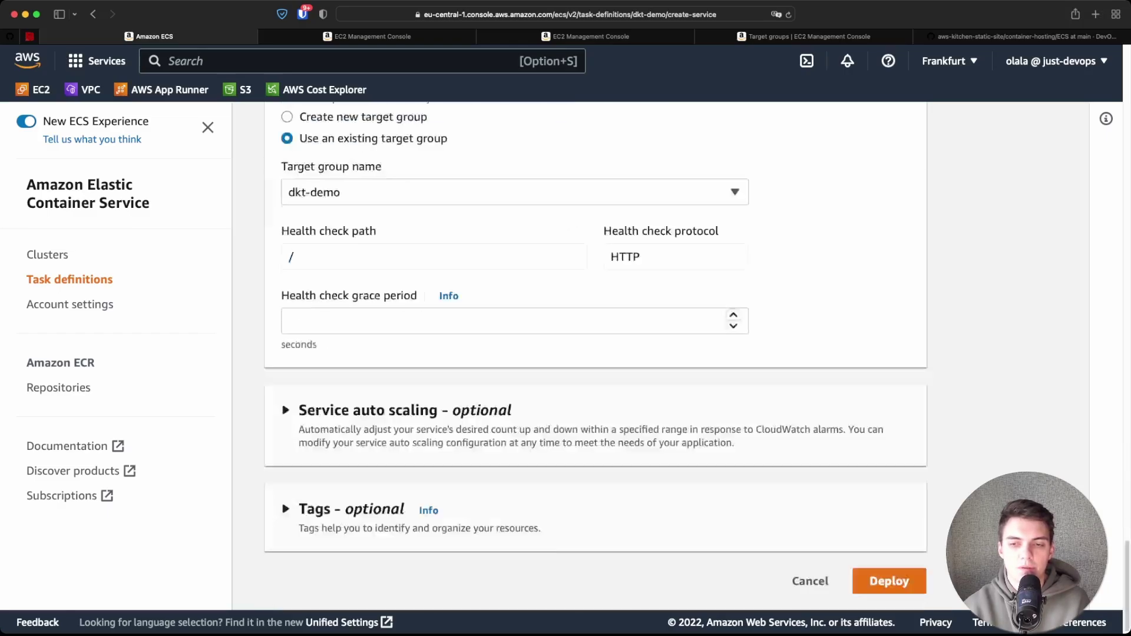
click(889, 581)
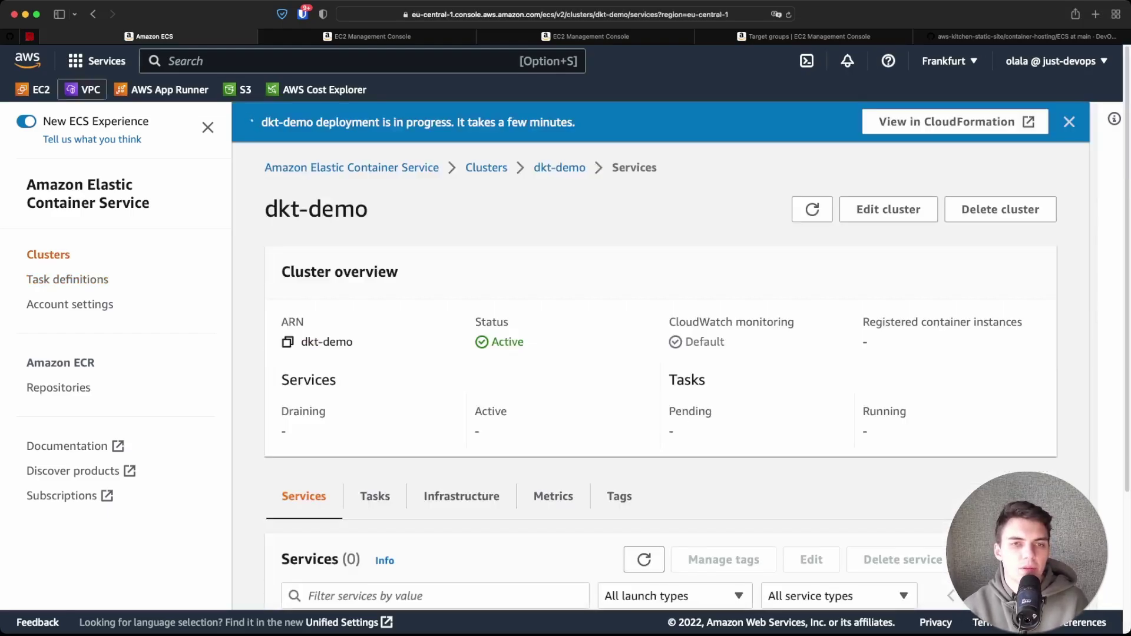
click(371, 36)
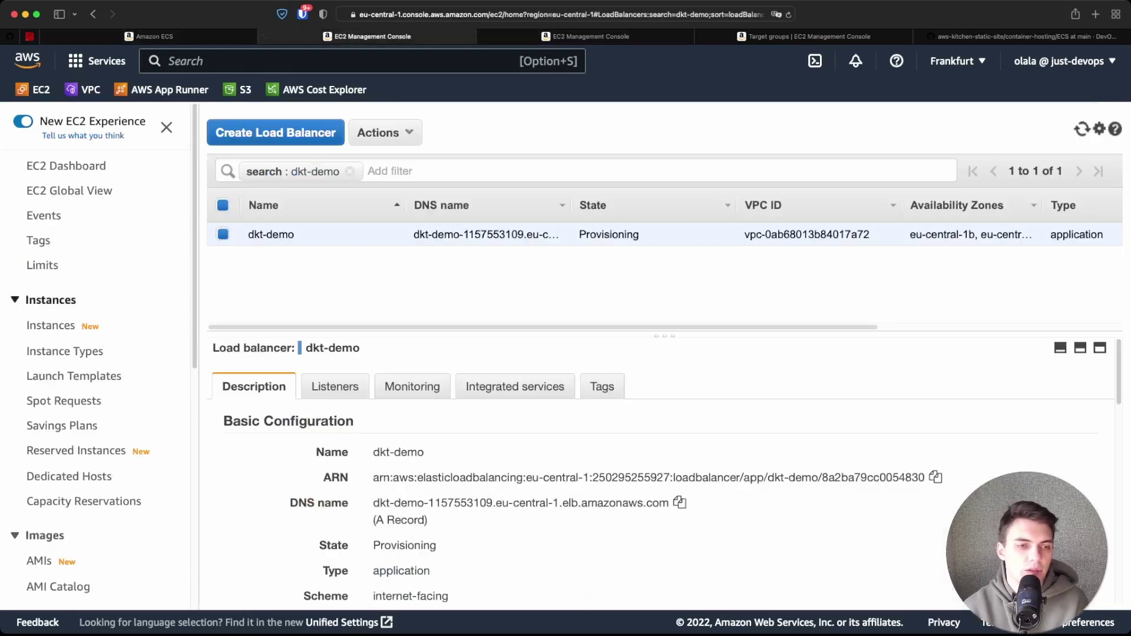
Step: Open the ecs security group's inbound rules for editing
scroll(94, 354, down, 10)
click(70, 334)
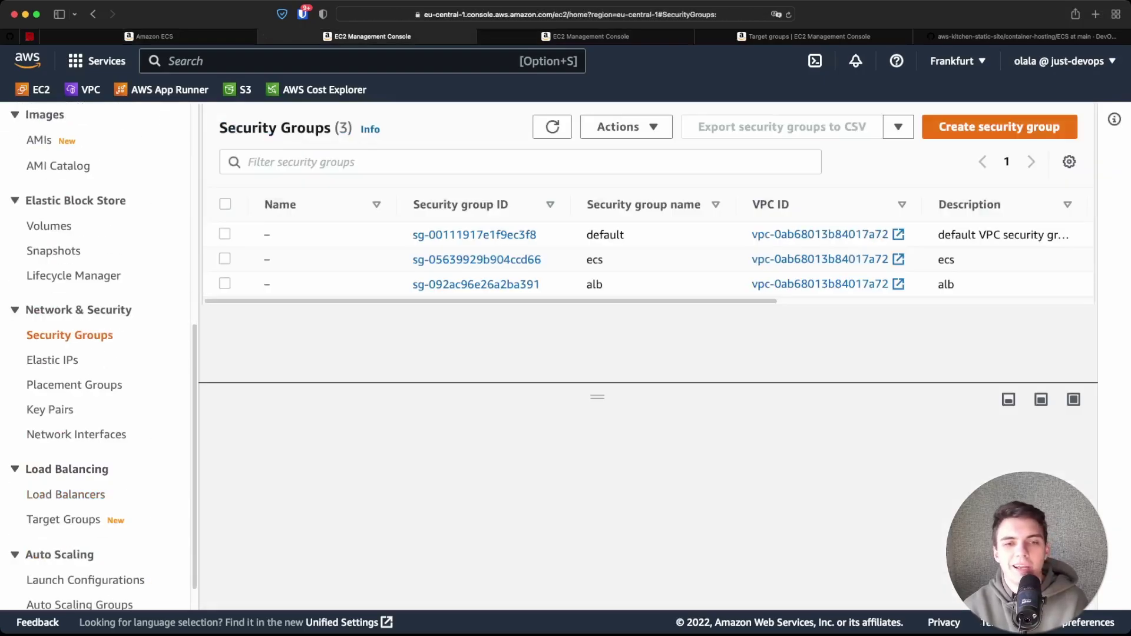
click(476, 259)
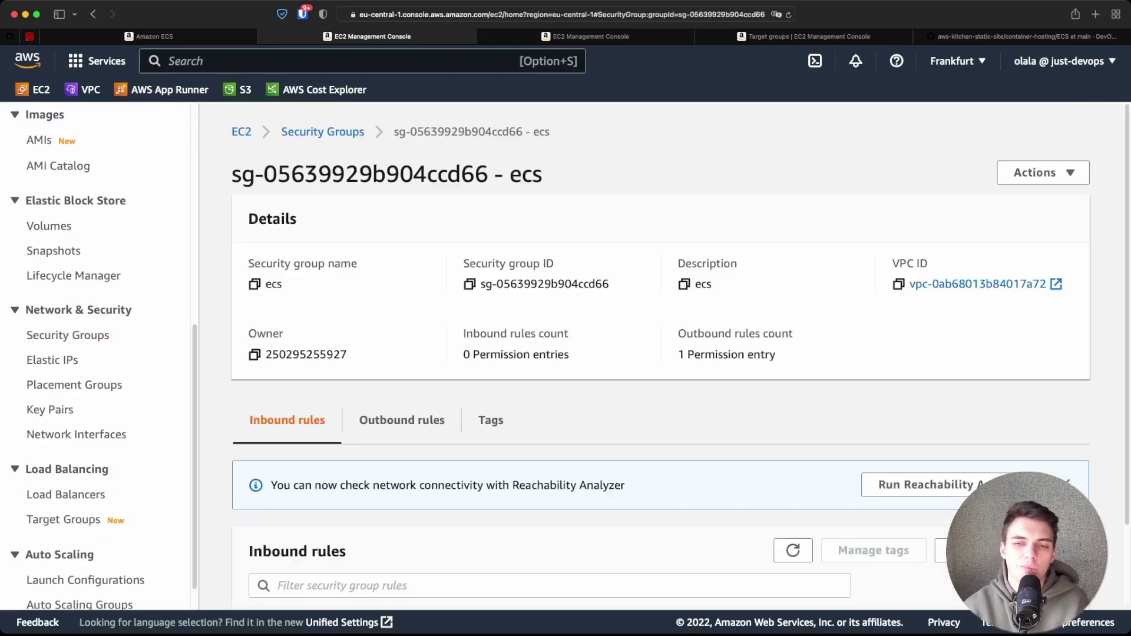
click(999, 549)
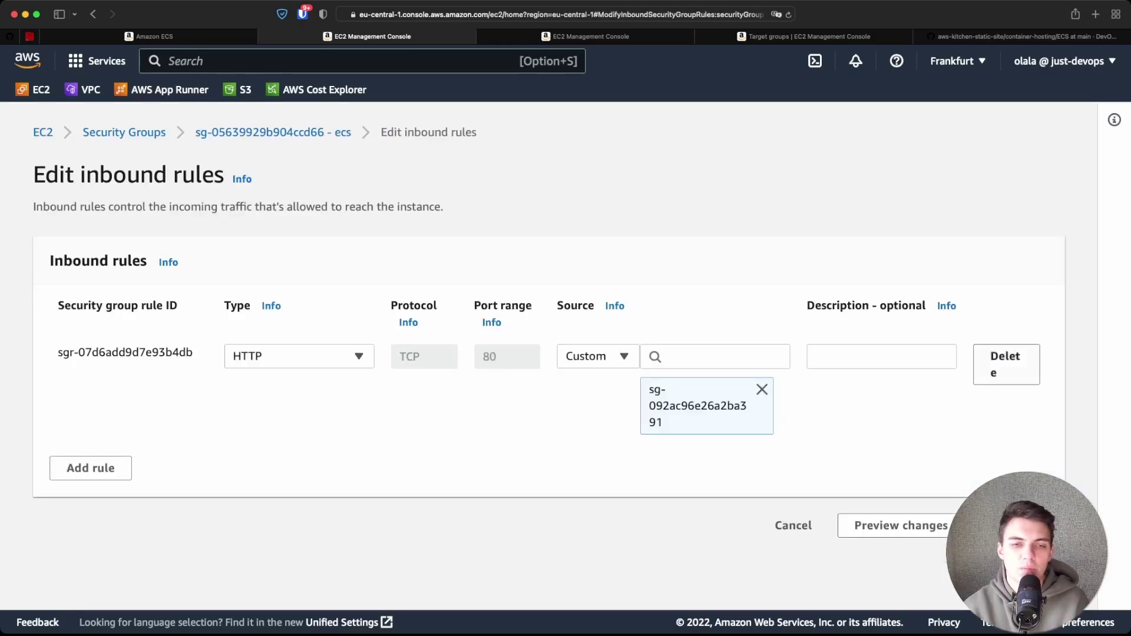
Step: Replace the HTTP inbound rule with a Custom TCP rule for port 8080 from the alb security group and save the rules
click(90, 468)
click(299, 455)
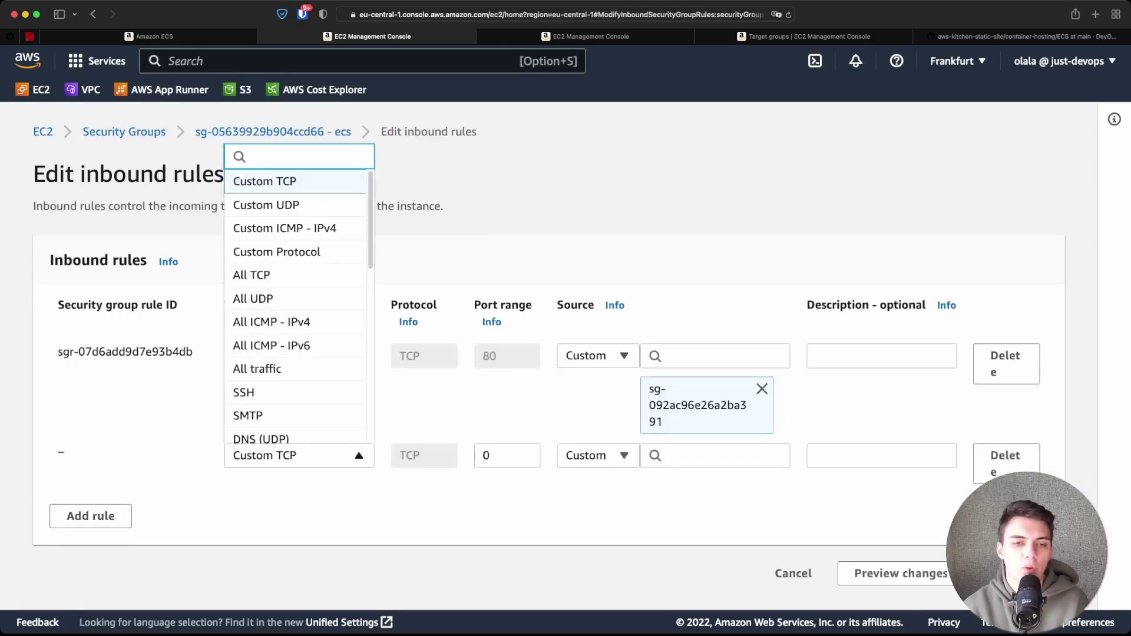
key(Escape)
double_click(506, 455)
text(8080)
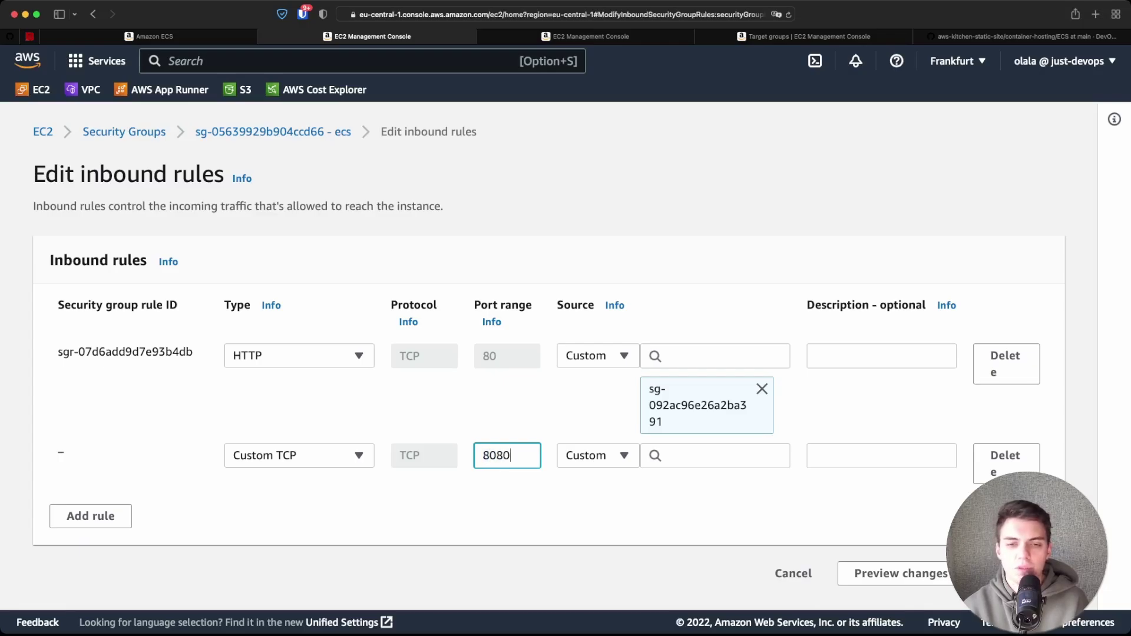
click(715, 455)
scroll(710, 377, down, 5)
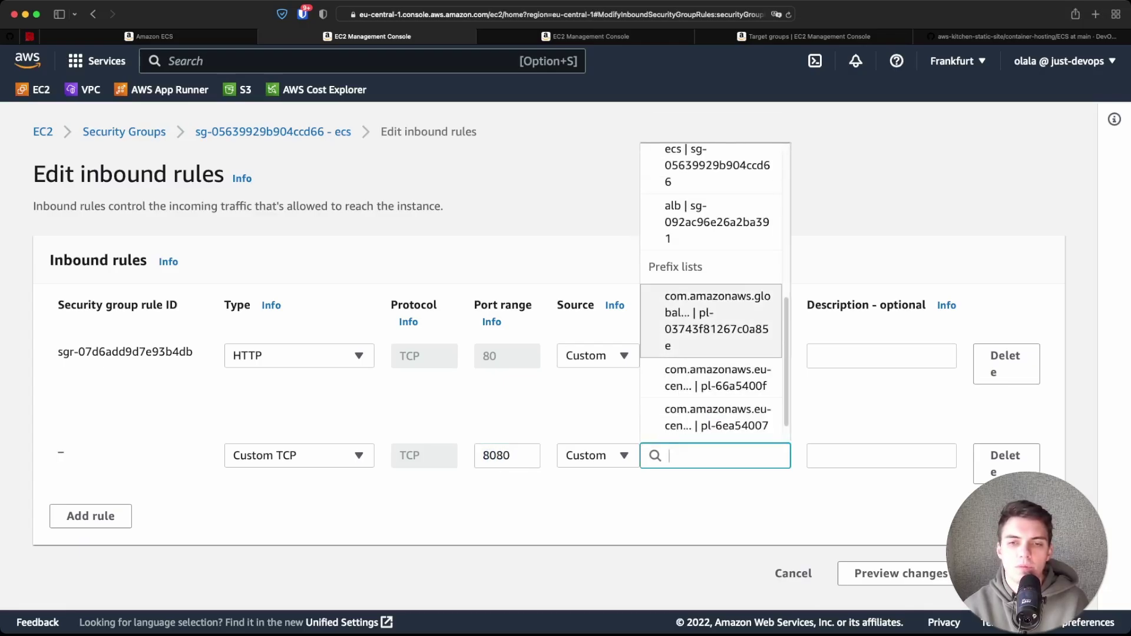
key(Return)
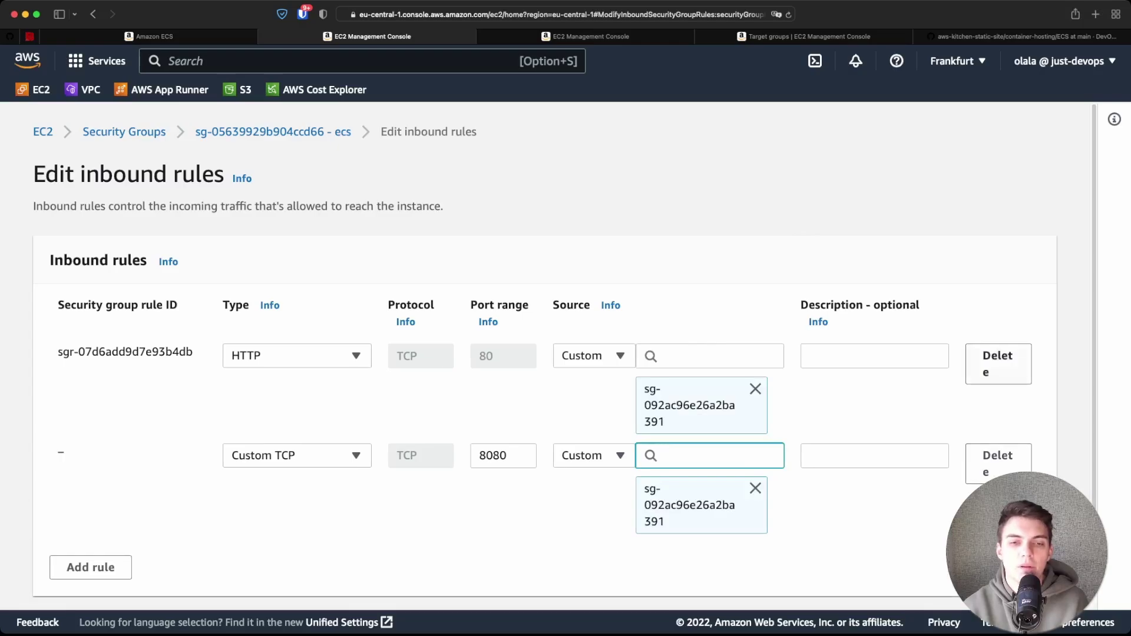
click(997, 363)
click(1018, 525)
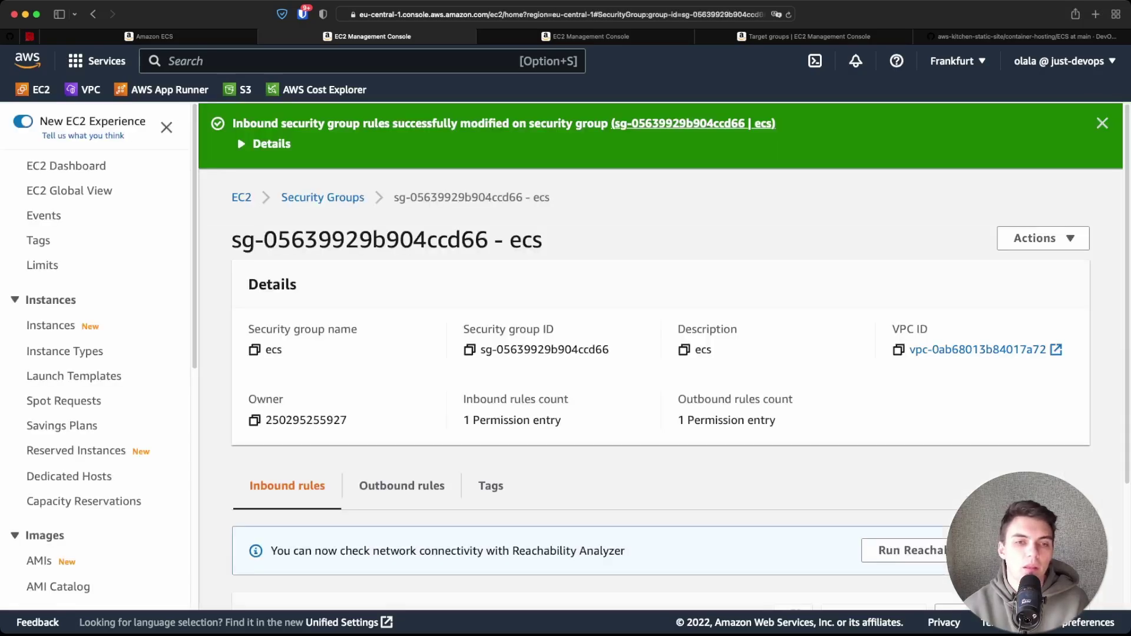
Step: View the outbound rules of the ecs security group
scroll(660, 353, down, 4)
click(401, 319)
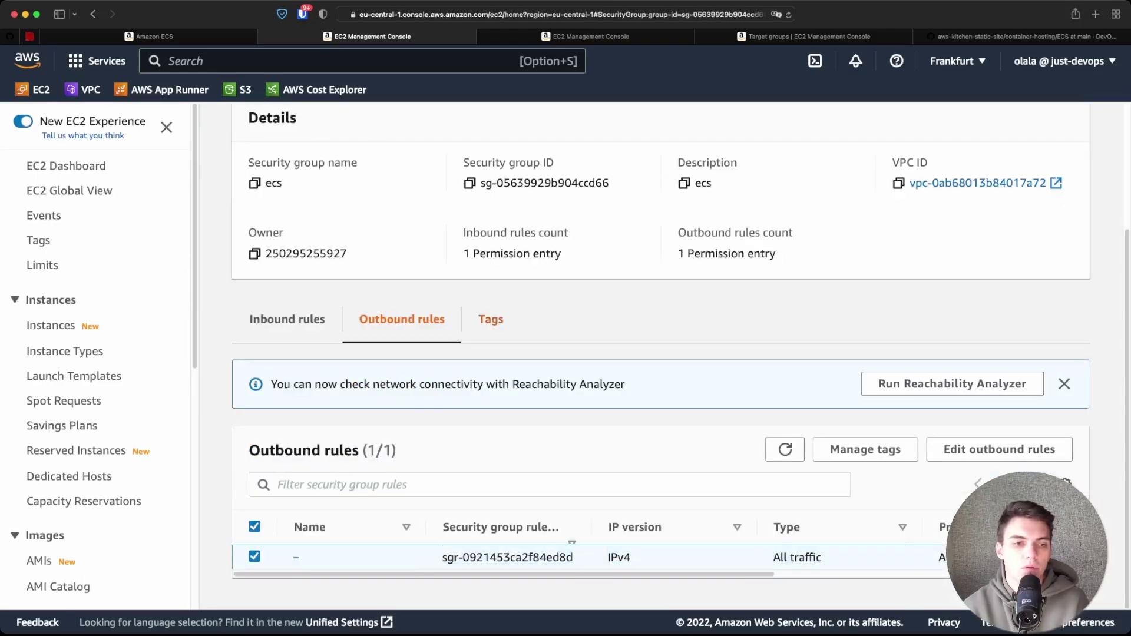
scroll(660, 354, up, 3)
Step: Inspect the dkt-demo target group's details and registered targets in EC2
scroll(53, 466, down, 8)
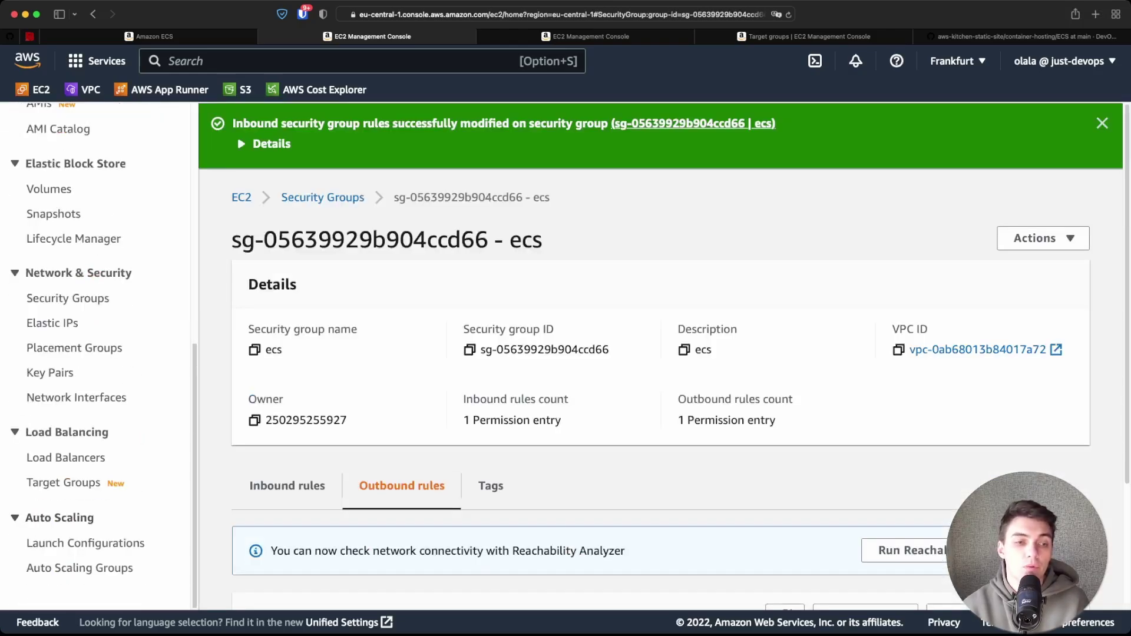
click(65, 482)
click(318, 294)
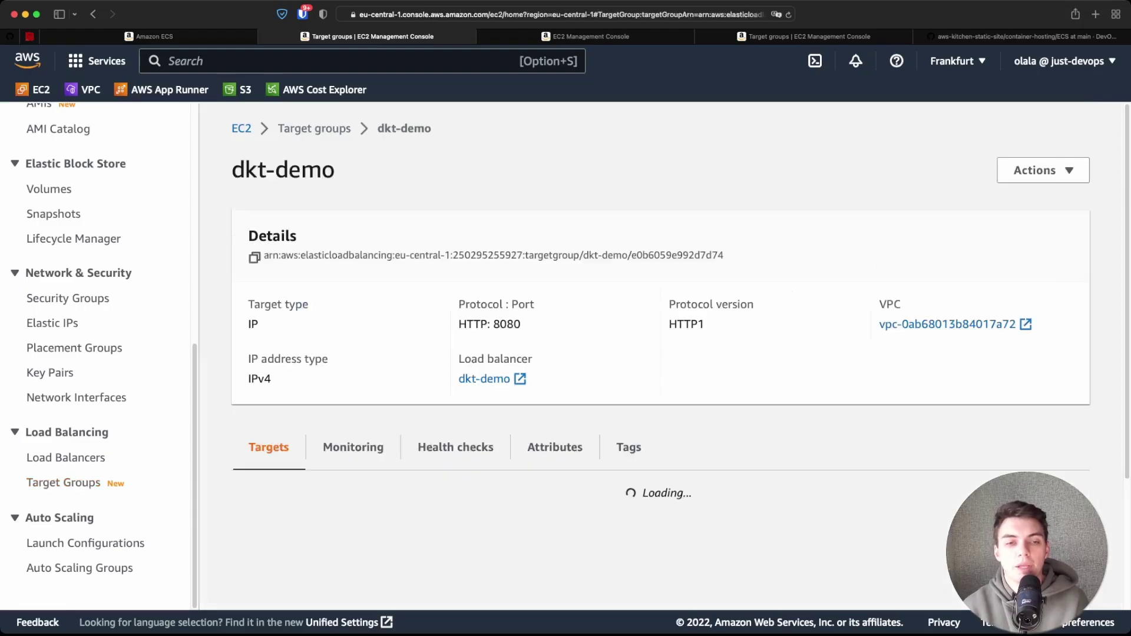
scroll(660, 353, down, 3)
scroll(659, 353, up, 3)
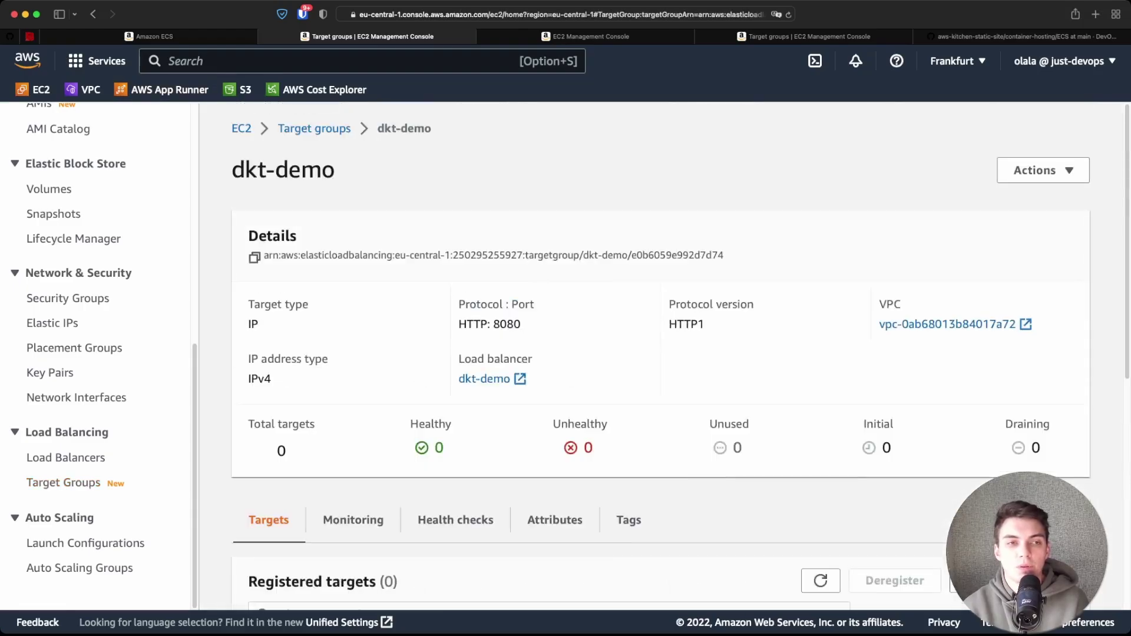
Step: Check the status and running tasks of the dkt-demo service in the ECS cluster
click(149, 36)
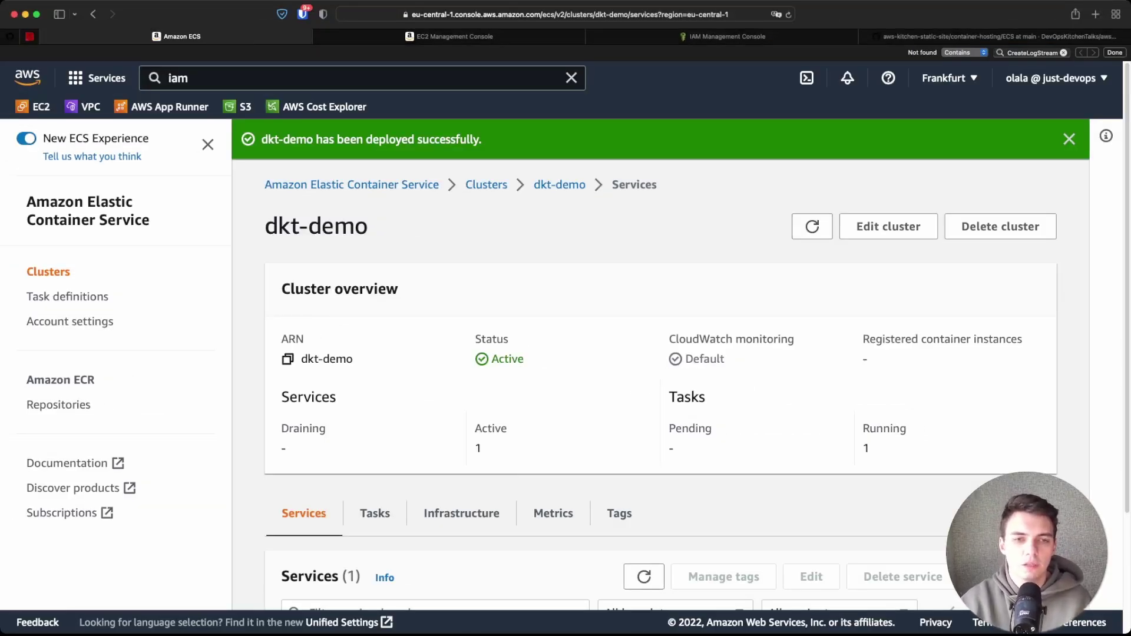
scroll(553, 363, down, 3)
drag(372, 549, 425, 542)
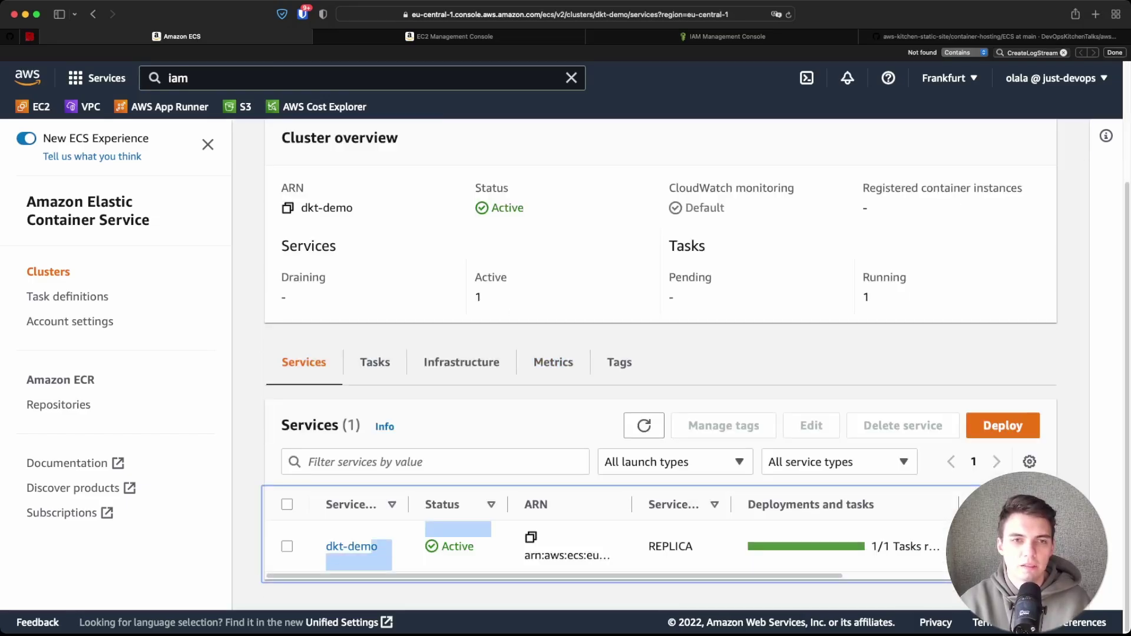
Step: Return to EC2 and check the health of the targets in the dkt-demo target group
key(ctrl+Tab)
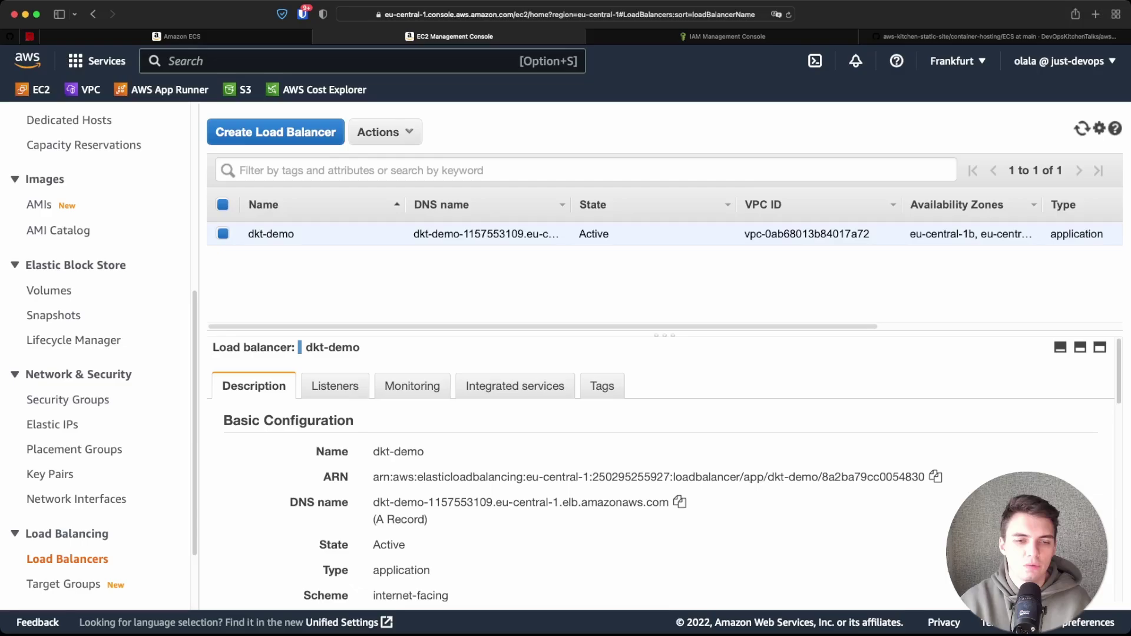
click(63, 583)
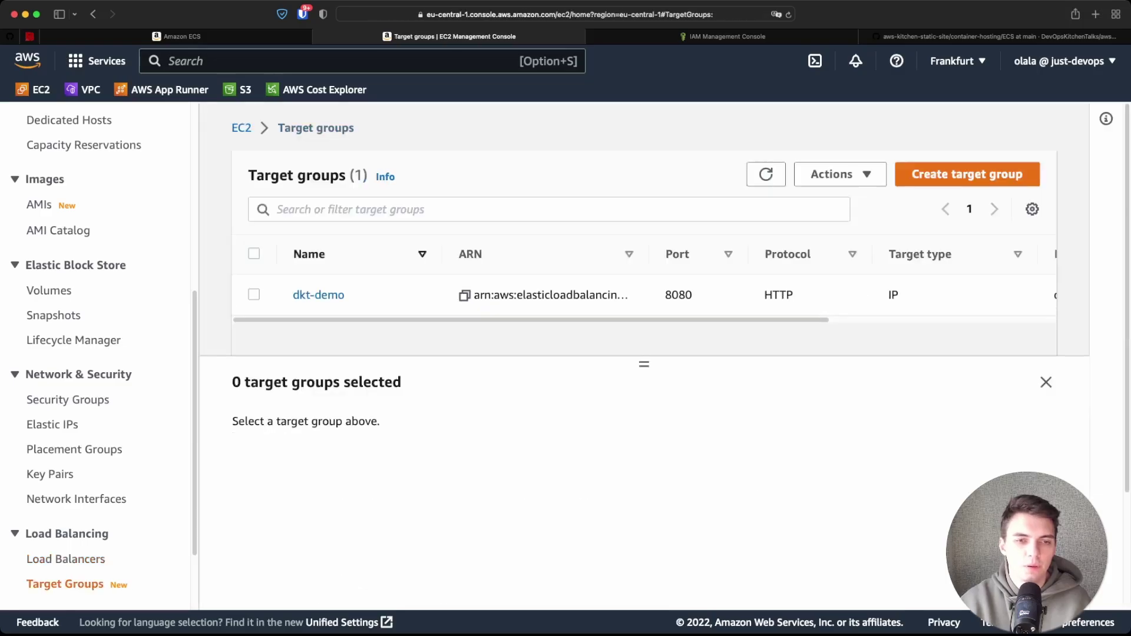
click(318, 294)
scroll(660, 362, down, 1)
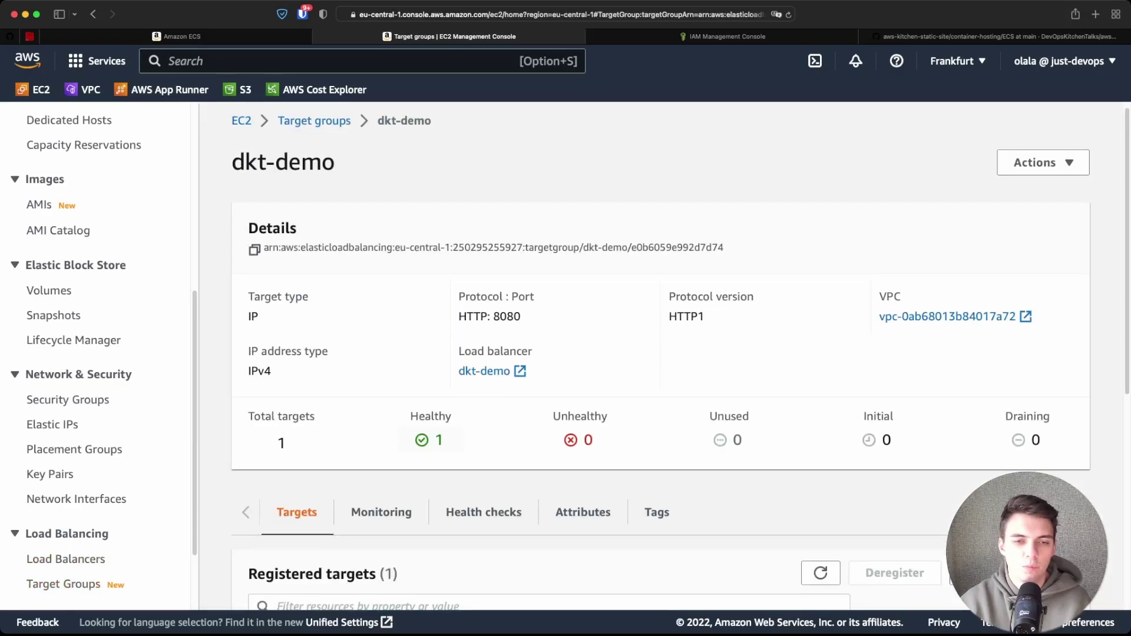
double_click(439, 440)
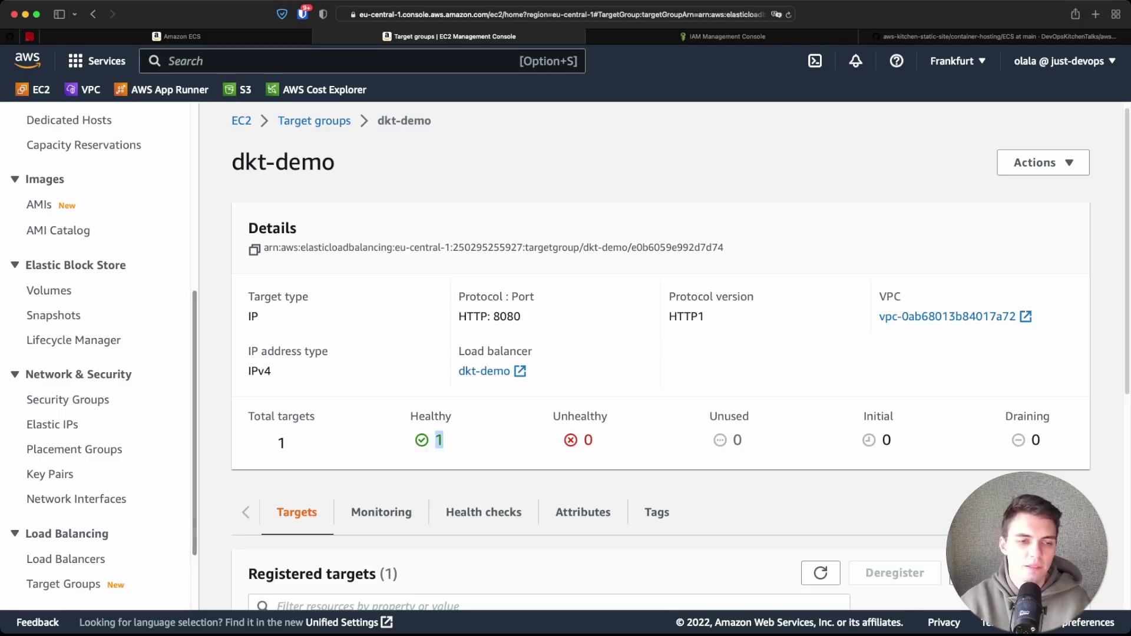
Step: Copy the dkt-demo load balancer's DNS name, open it in a new browser tab to view the site, and return to the load balancer
scroll(96, 356, down, 2)
click(67, 457)
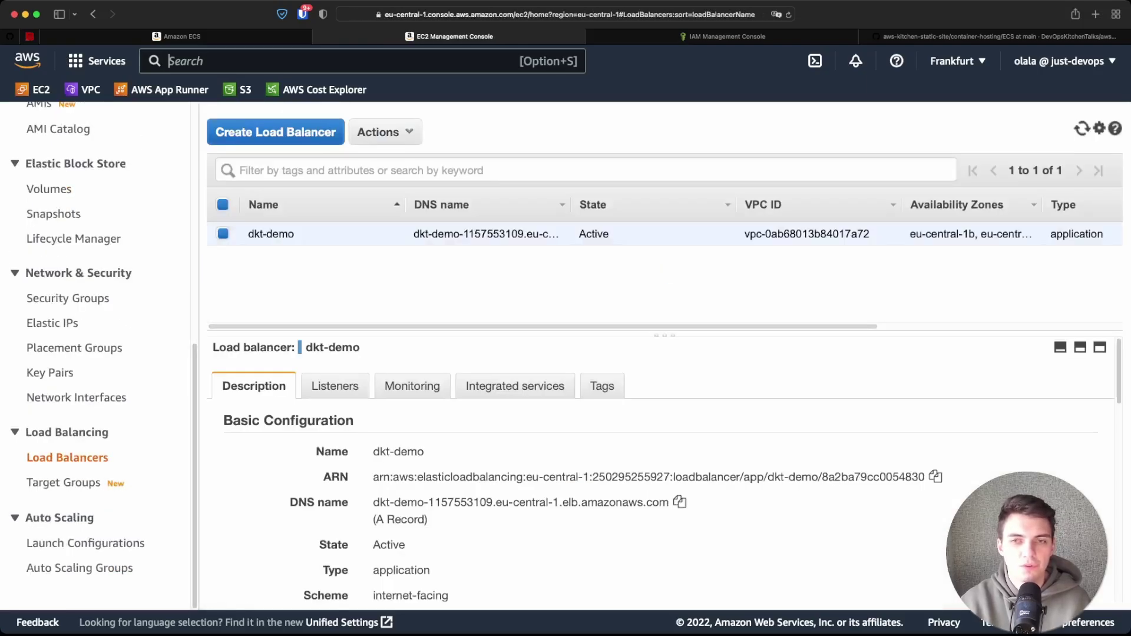
click(680, 502)
key(super+t)
key(super+v)
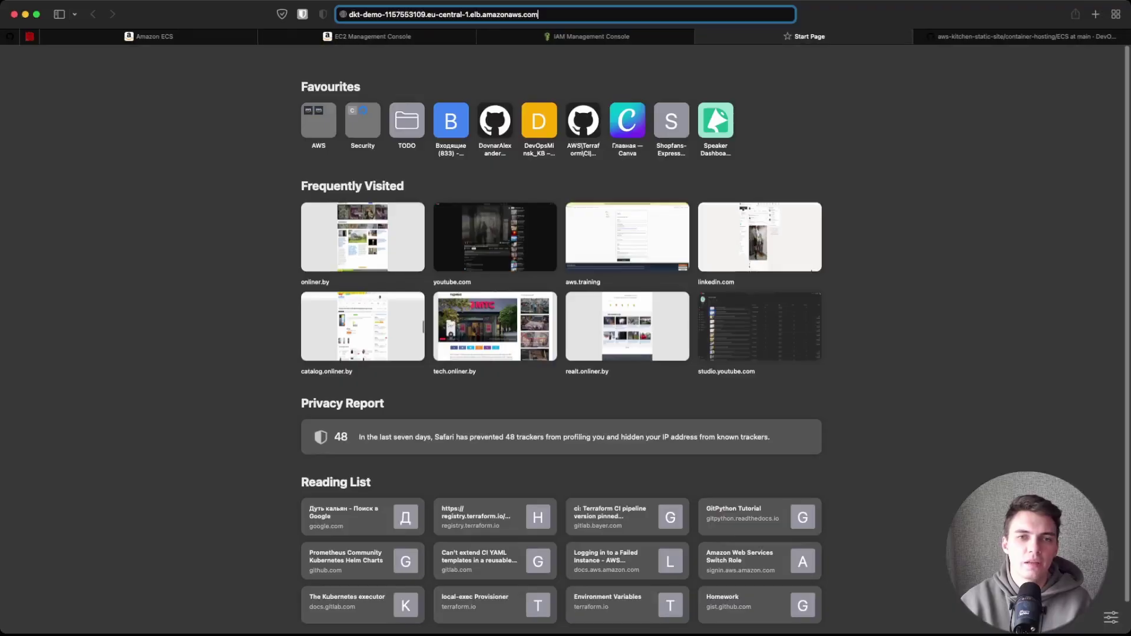
key(Return)
scroll(565, 339, down, 11)
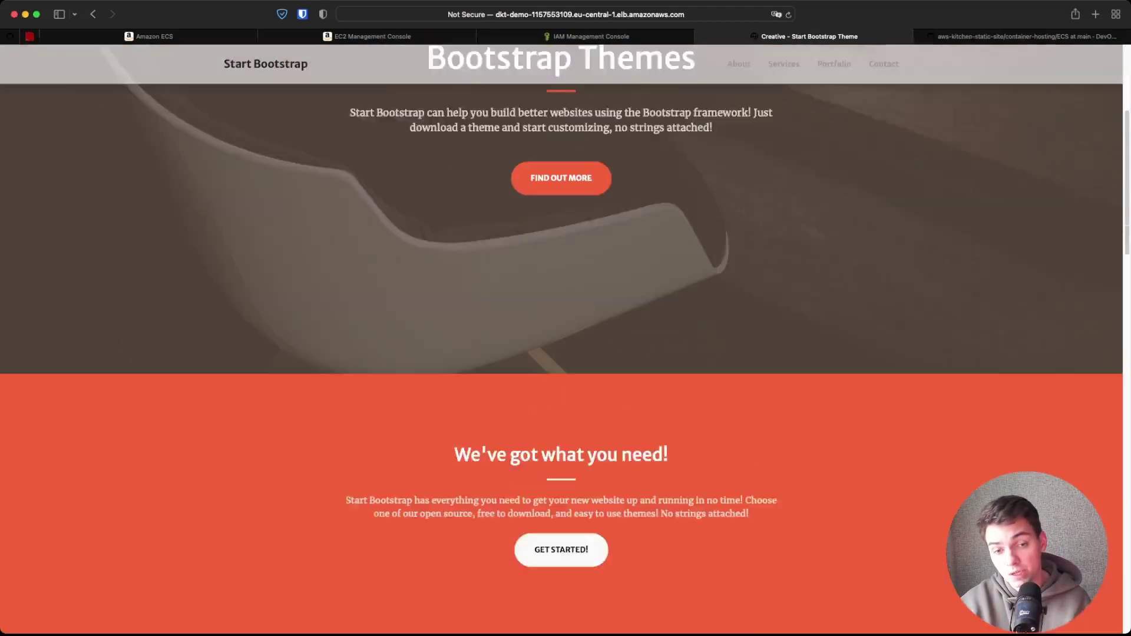
click(372, 36)
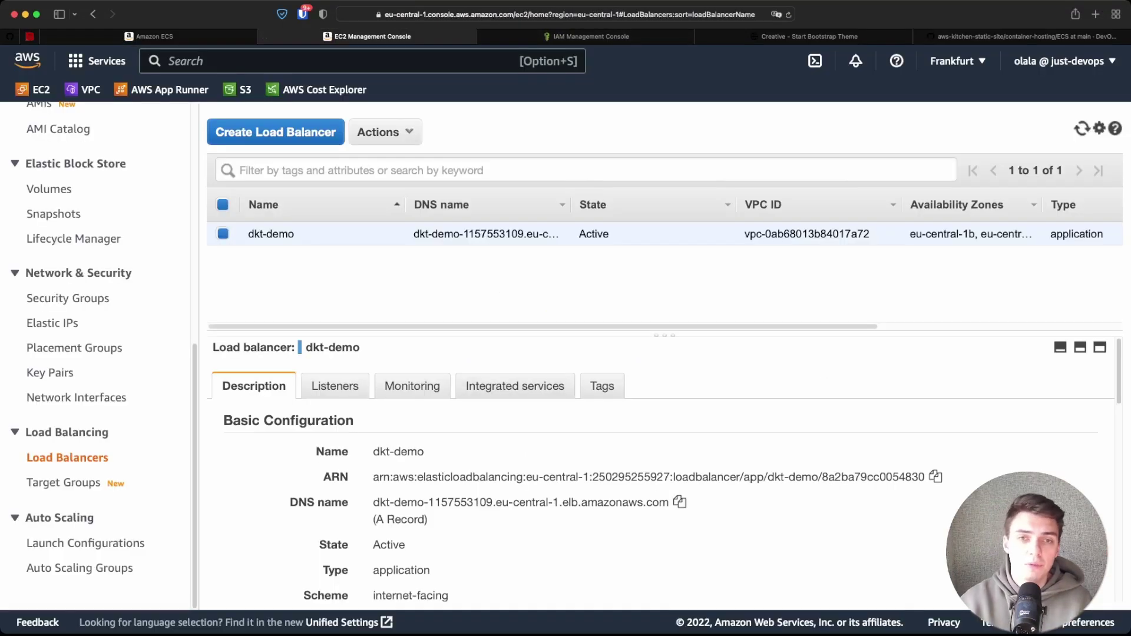